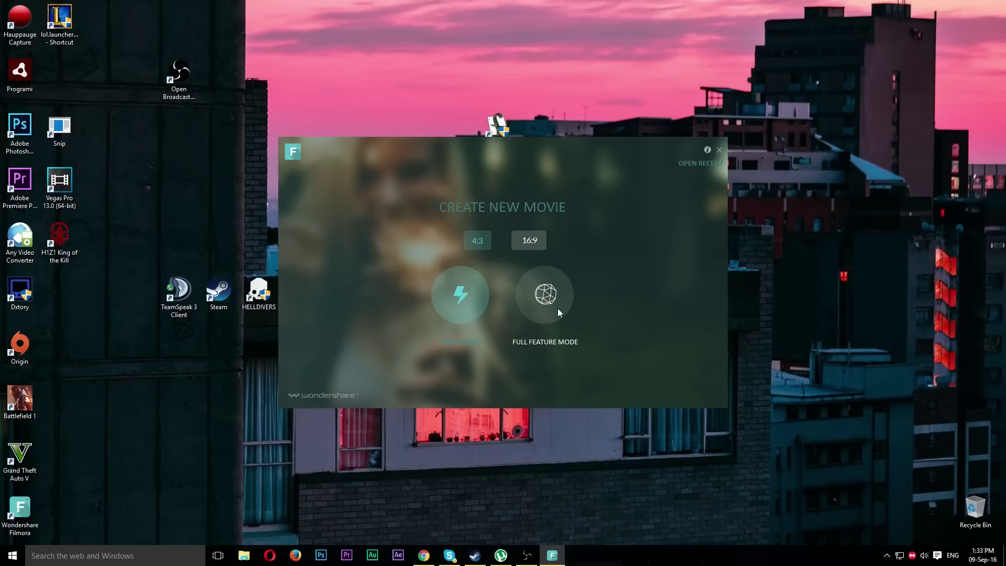
- Create a new movie with the 16:9 aspect ratio in Full Feature Mode
left_click(557, 308)
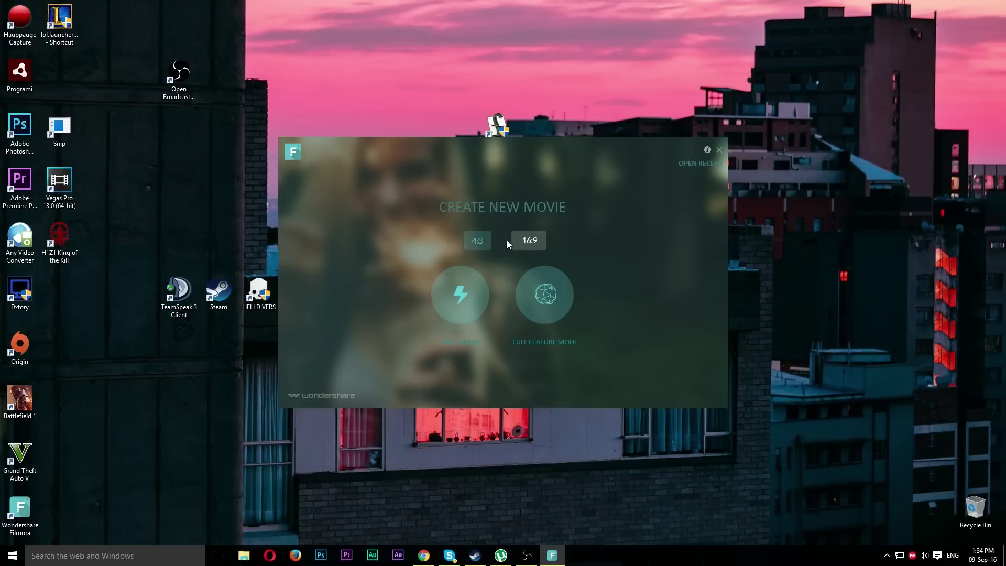
left_click(480, 243)
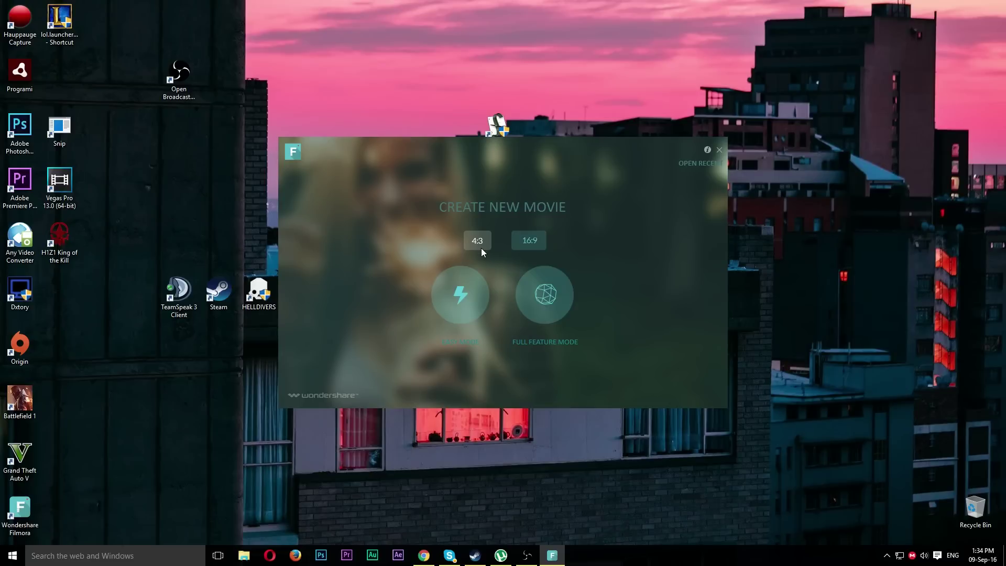
left_click(533, 241)
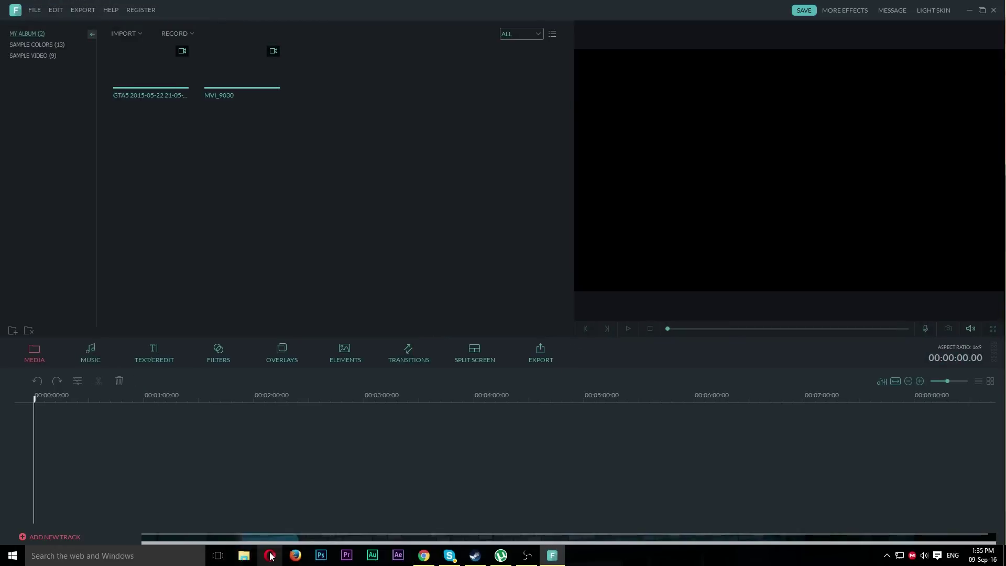
- Switch to File Explorer and open the folder Video 40-41 - GTA 5 ep1 ep2 on the YouTube (E:) drive
left_click(244, 555)
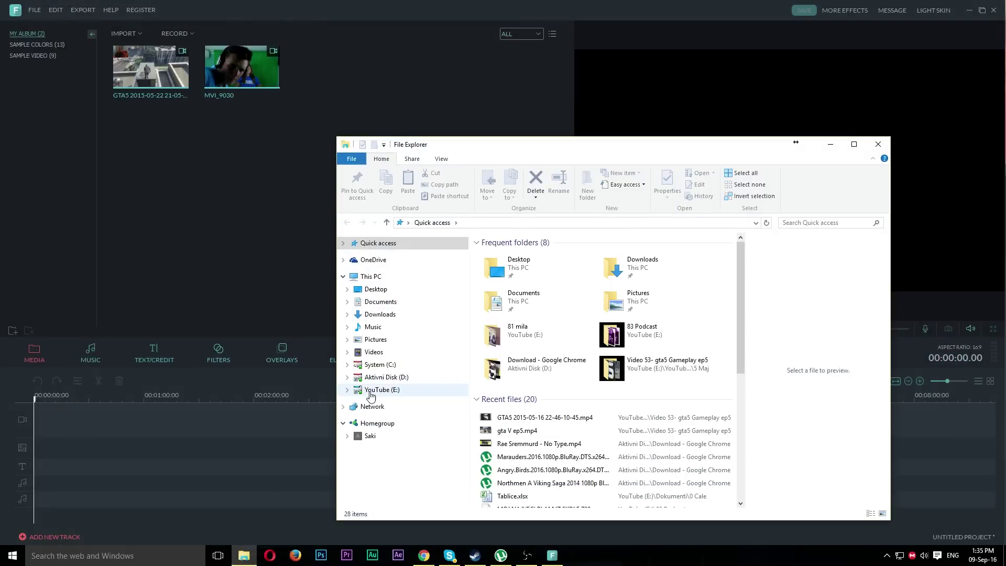
left_click(370, 393)
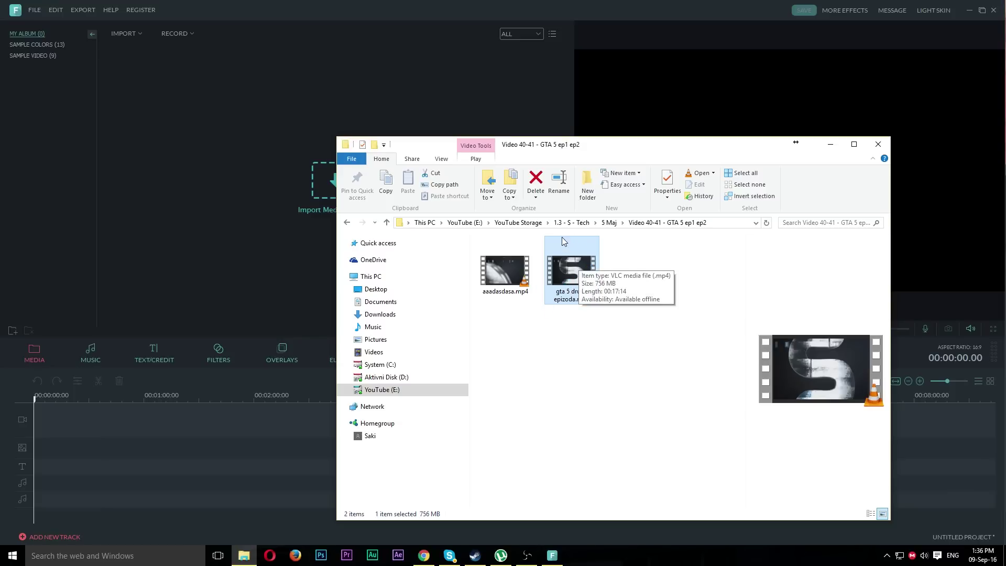
- Preview gta 5 druga epizoda.mp4 in VLC at about 01:30 and 05:30, pause it and close the player
double_click(563, 262)
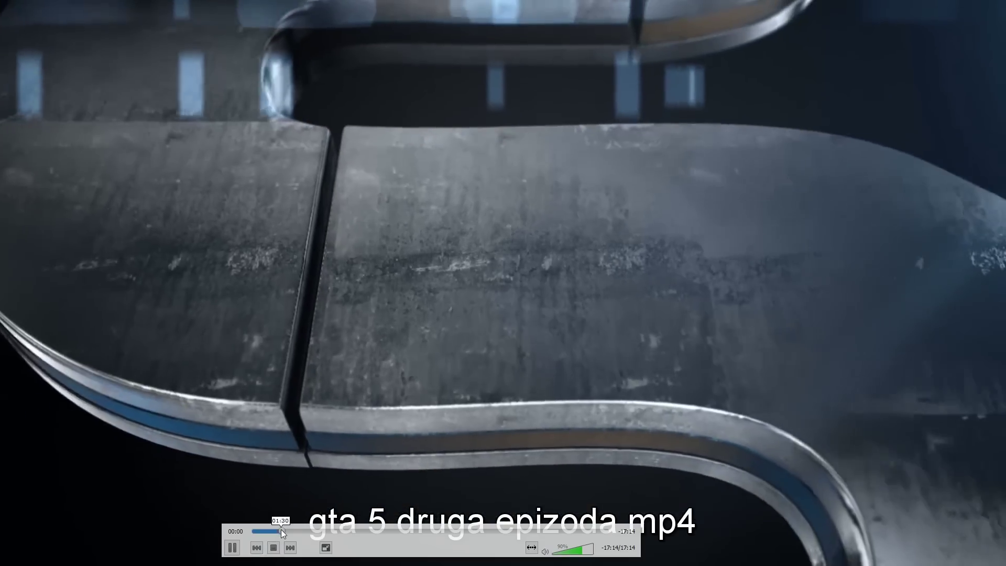
left_click(281, 530)
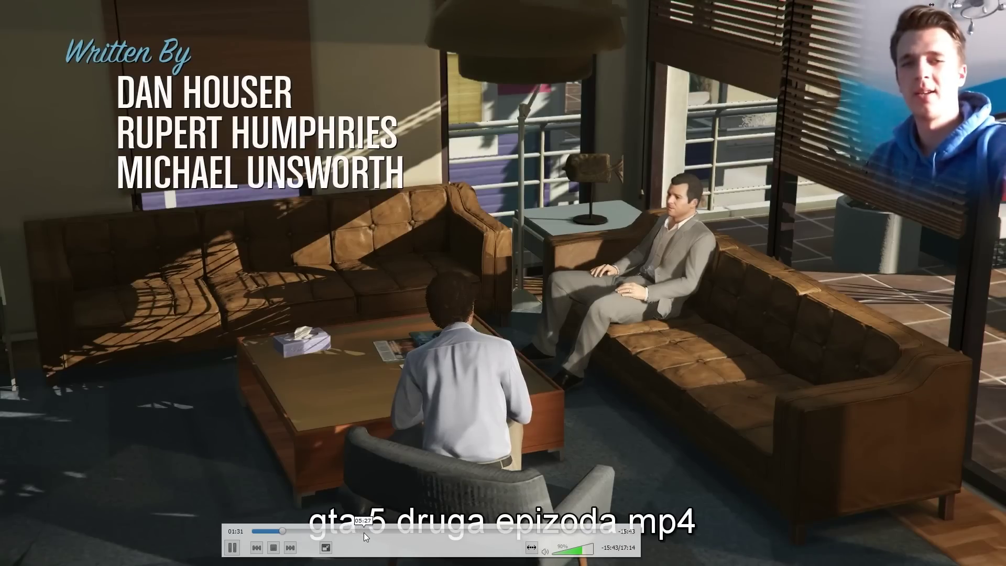
left_click(364, 531)
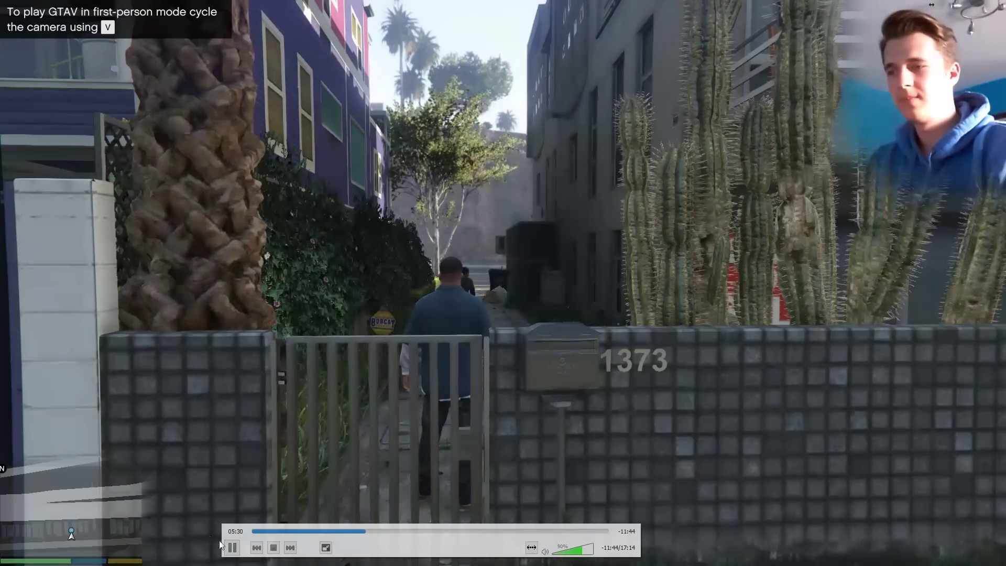
key("space")
double_click(781, 164)
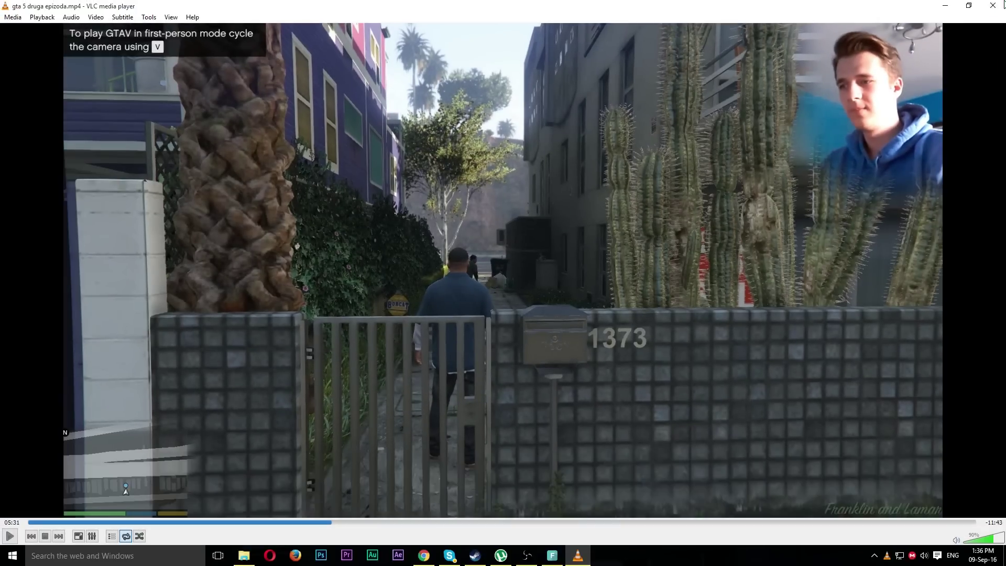
left_click(990, 6)
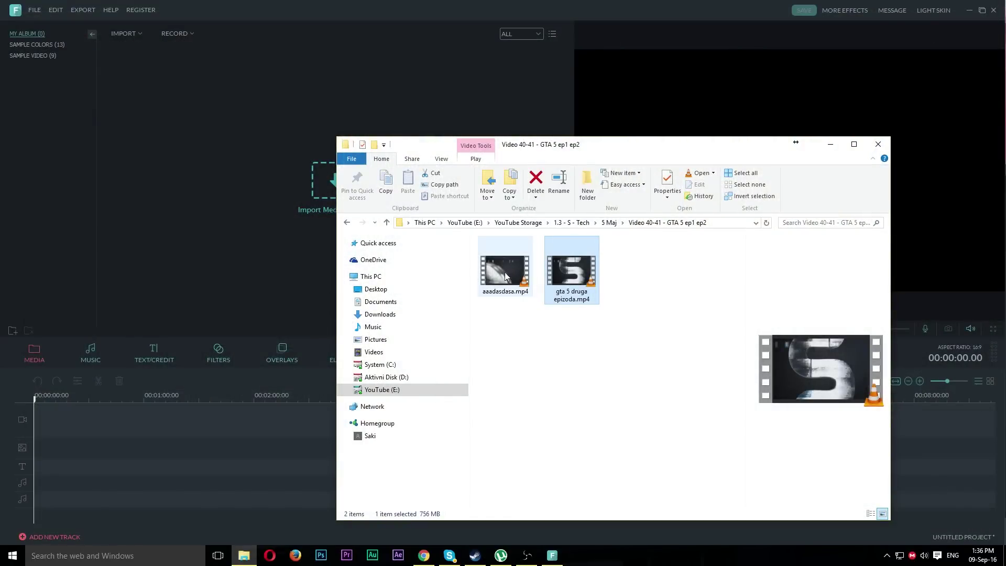
- Import aaadasdasa.mp4 and gta 5 druga epizoda.mp4 into the Filmora album and place gta 5 druga epizoda at the start of the video track
left_click_drag(603, 335, 293, 168)
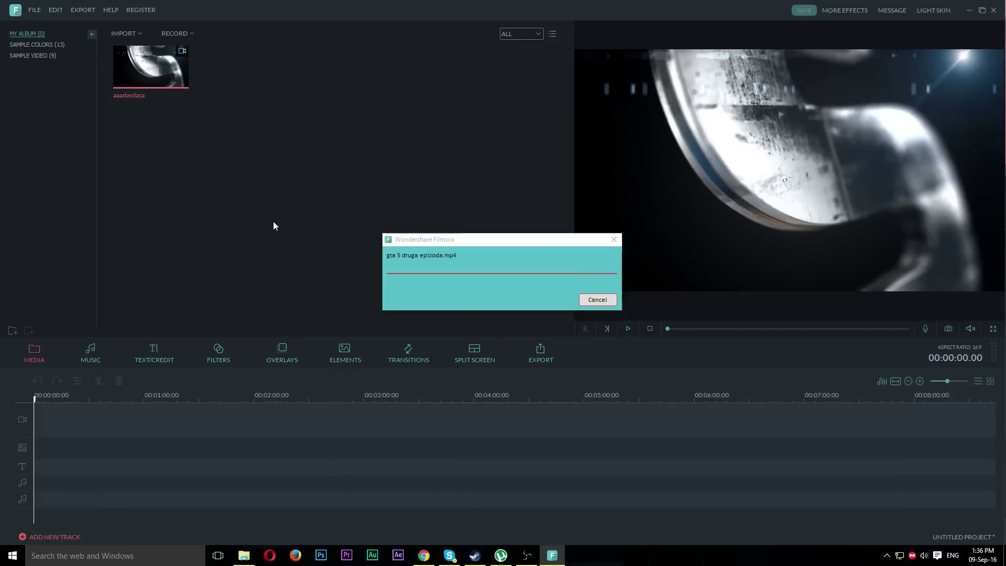
left_click(234, 152)
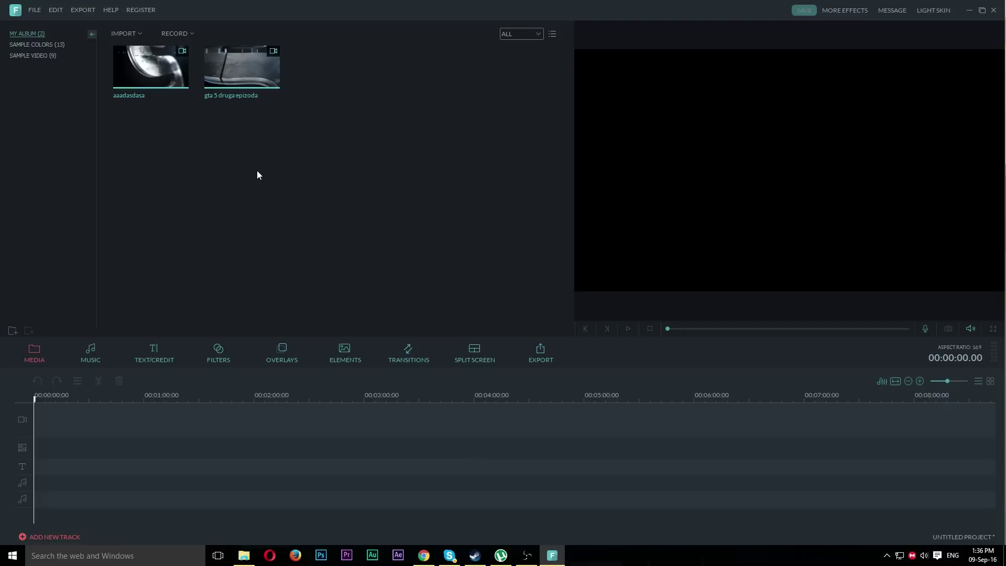
left_click(227, 63)
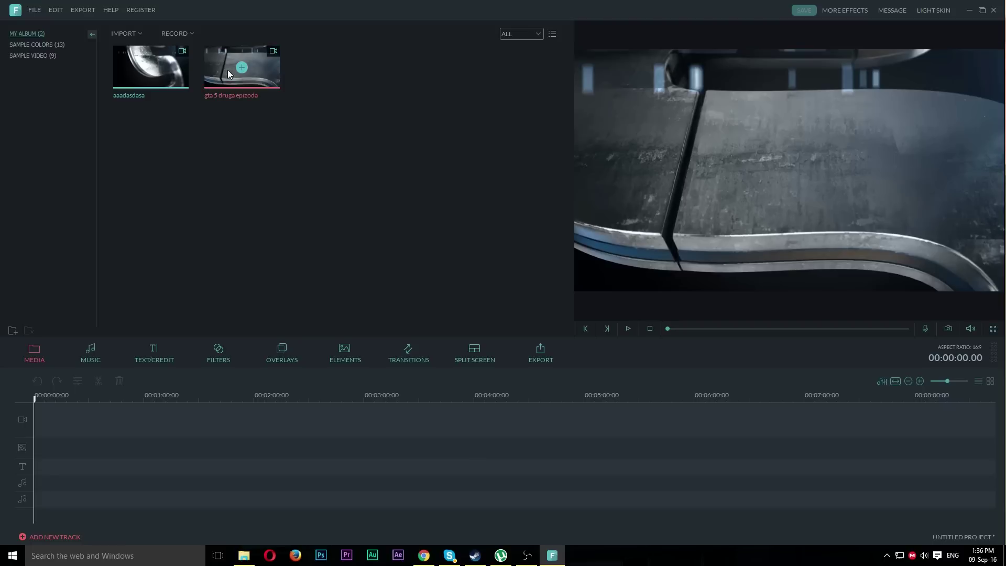
left_click_drag(227, 71, 160, 423)
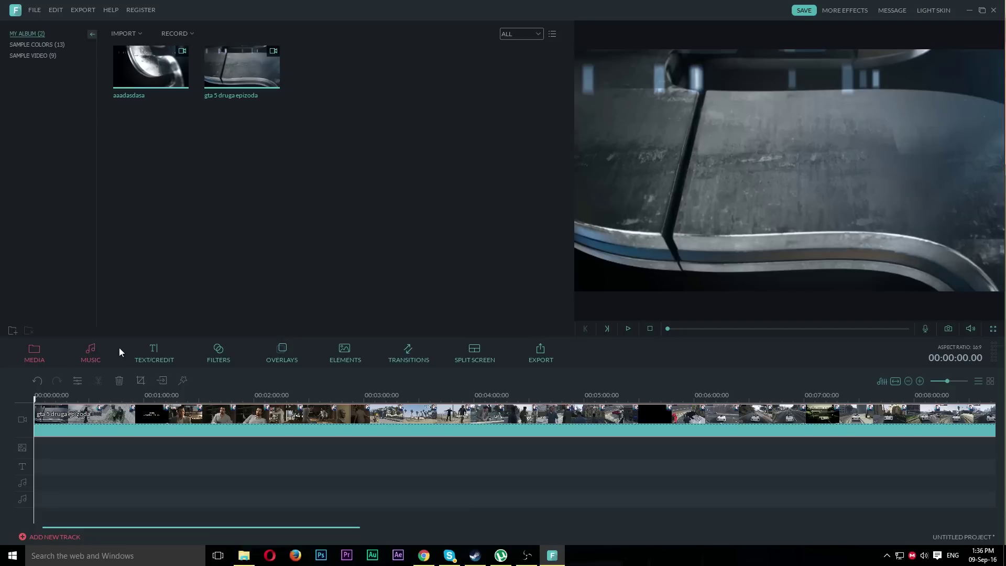
- Play the timeline past the S-TECH intro and split the clip at 00:00:09.14
key("space")
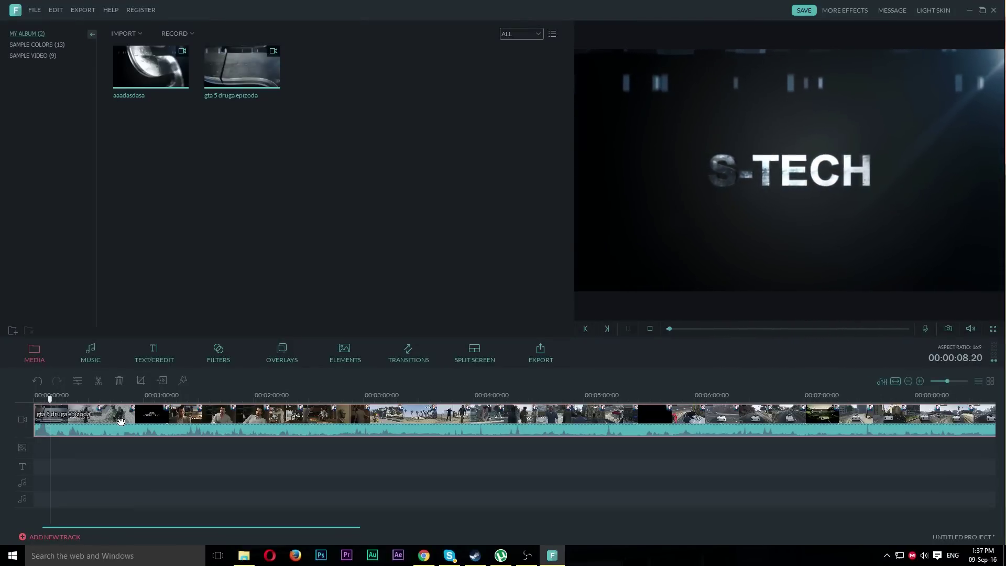
key("space")
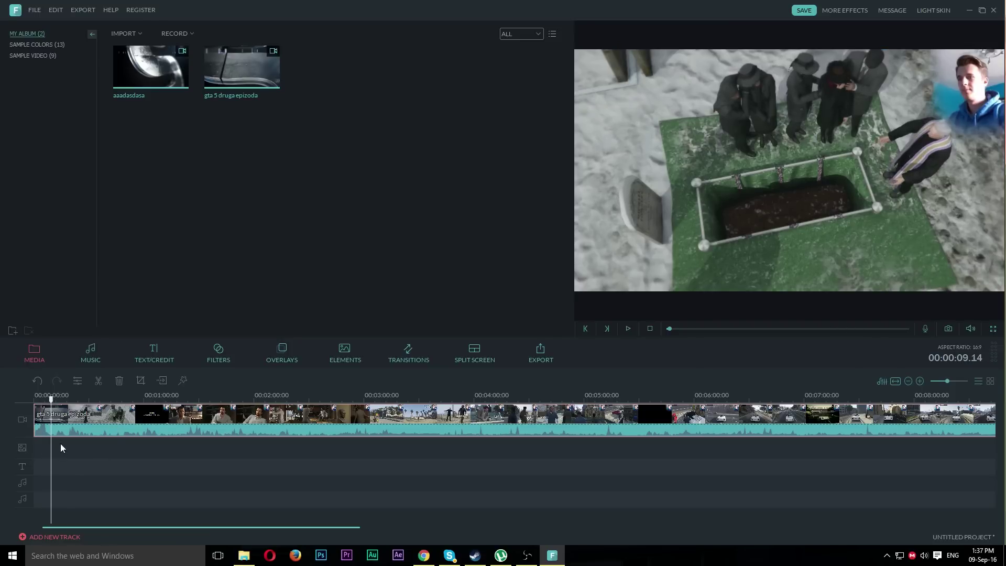
left_click(100, 381)
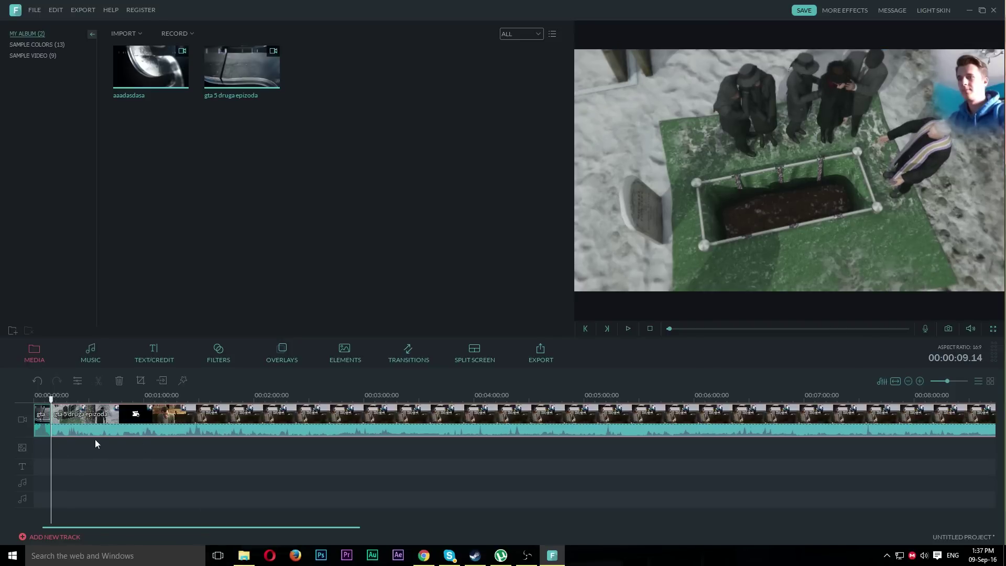
left_click(39, 411)
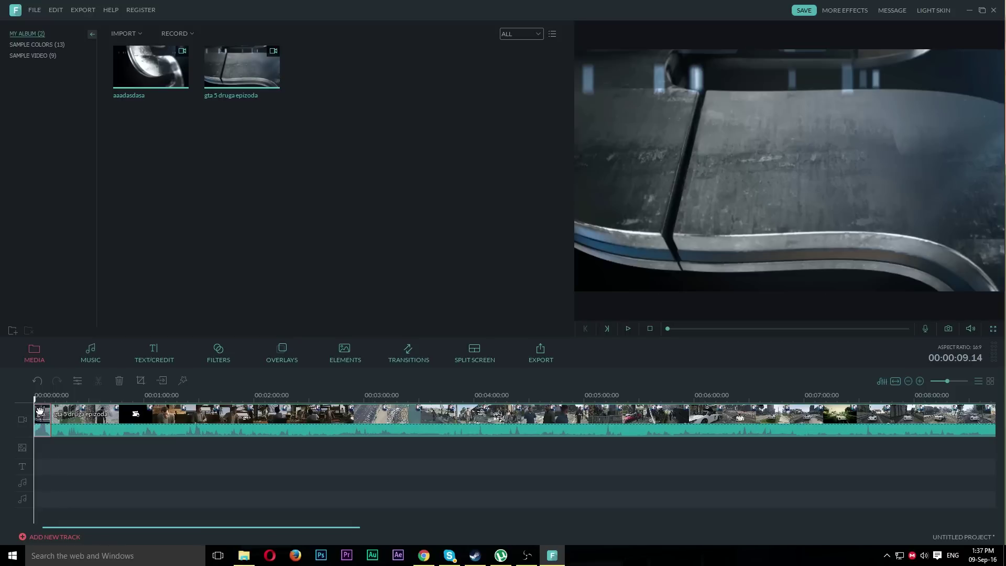
- Split the clip again at 00:06:04.14 and delete the segment between the intro and this cut
left_click(49, 399)
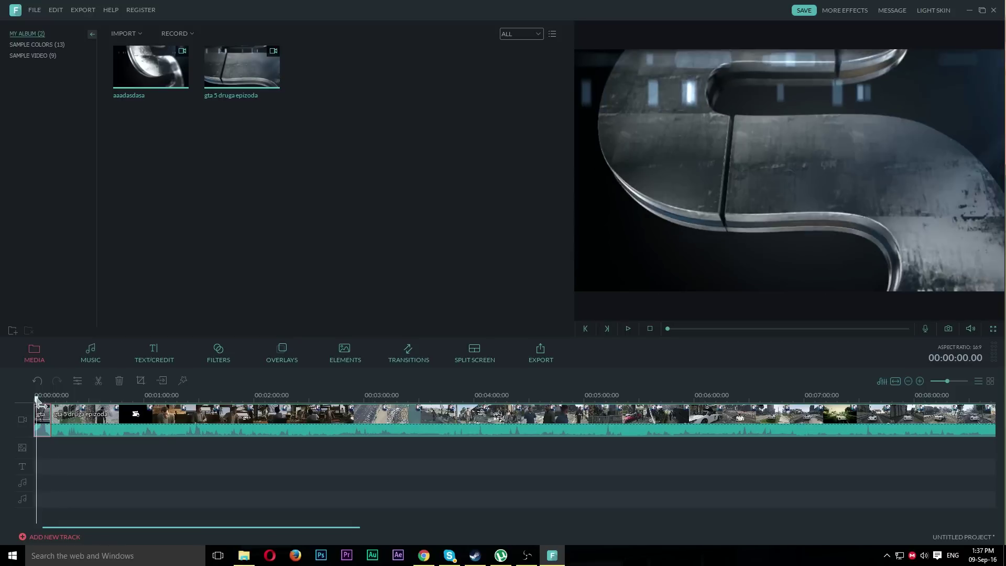
left_click_drag(49, 402, 705, 415)
left_click(716, 417)
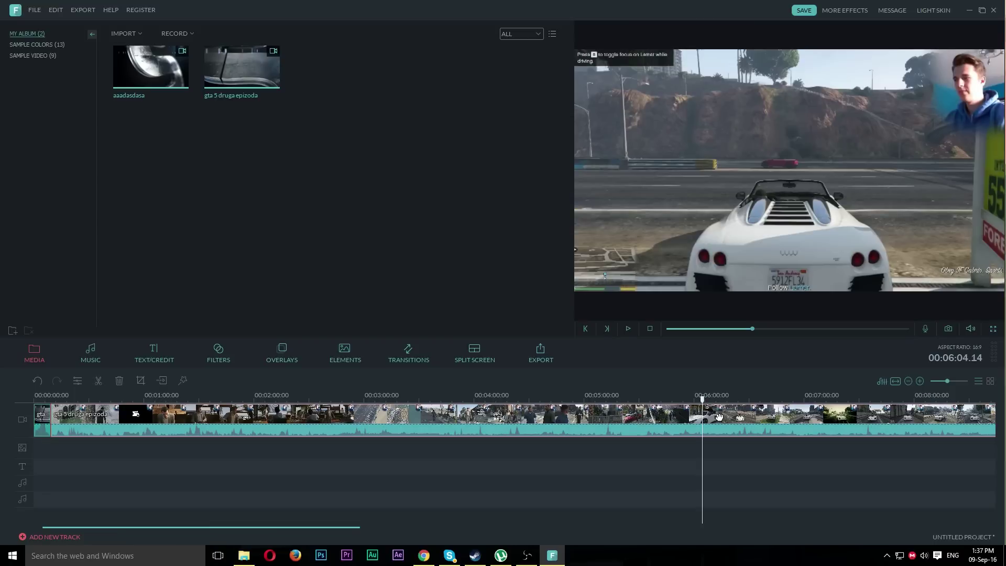
left_click(97, 382)
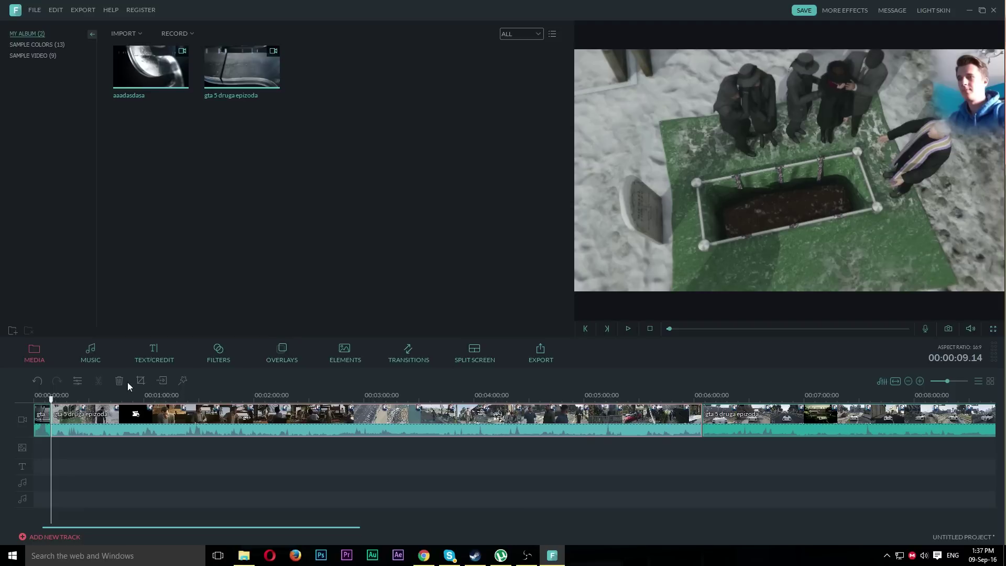
left_click(119, 381)
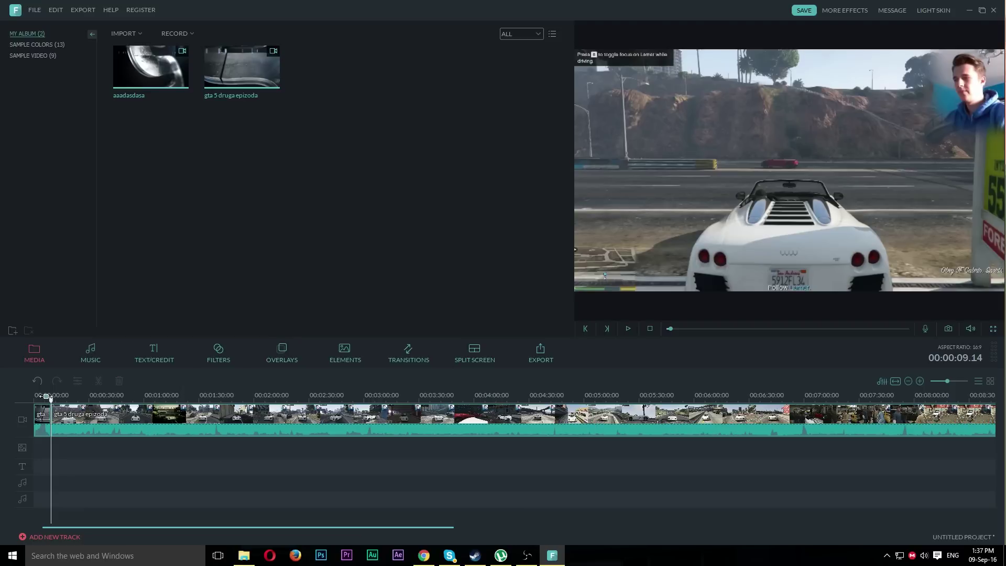
- Play the video across the join after the intro and split the second clip at 00:00:19.18
left_click(47, 397)
key("space")
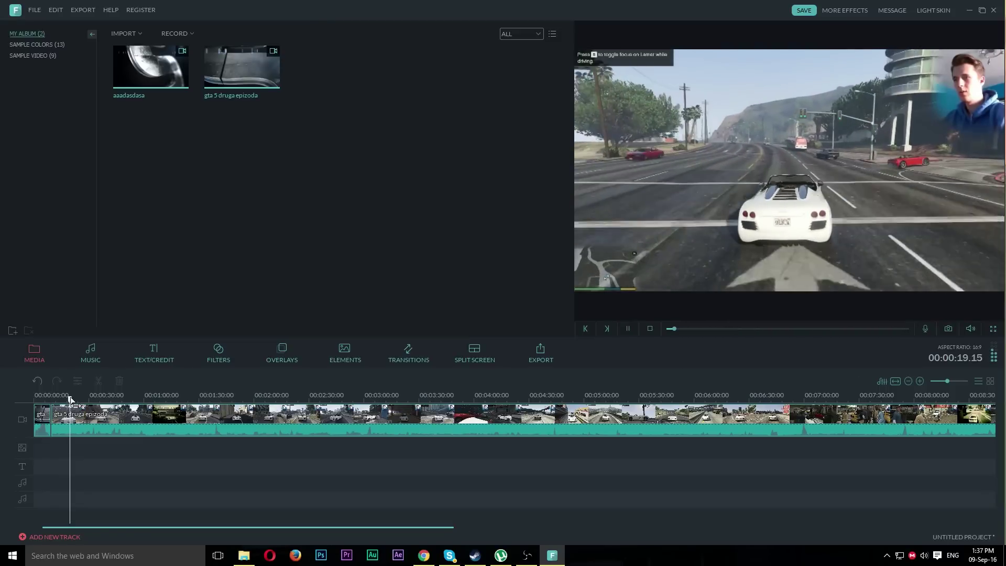
left_click(88, 422)
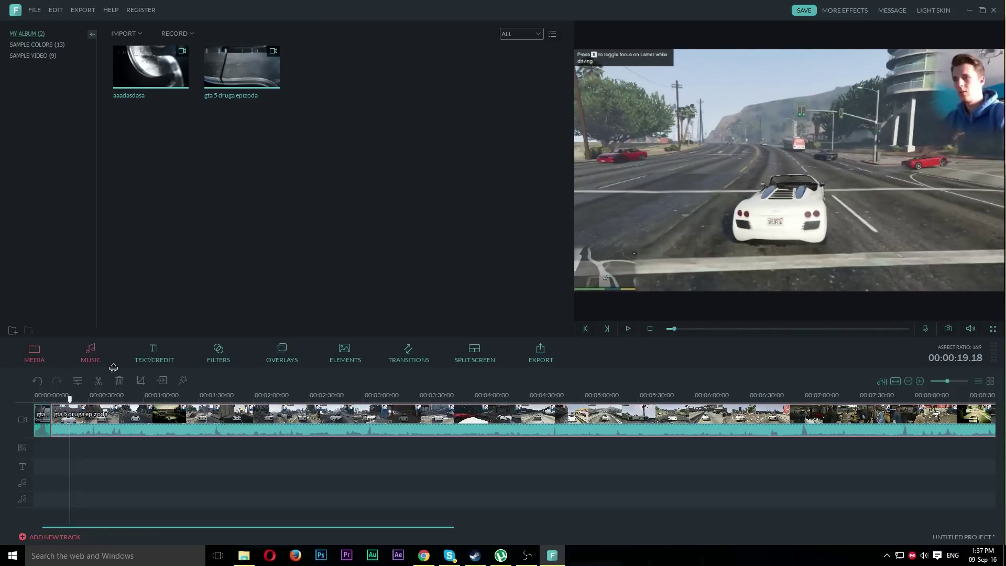
left_click(101, 385)
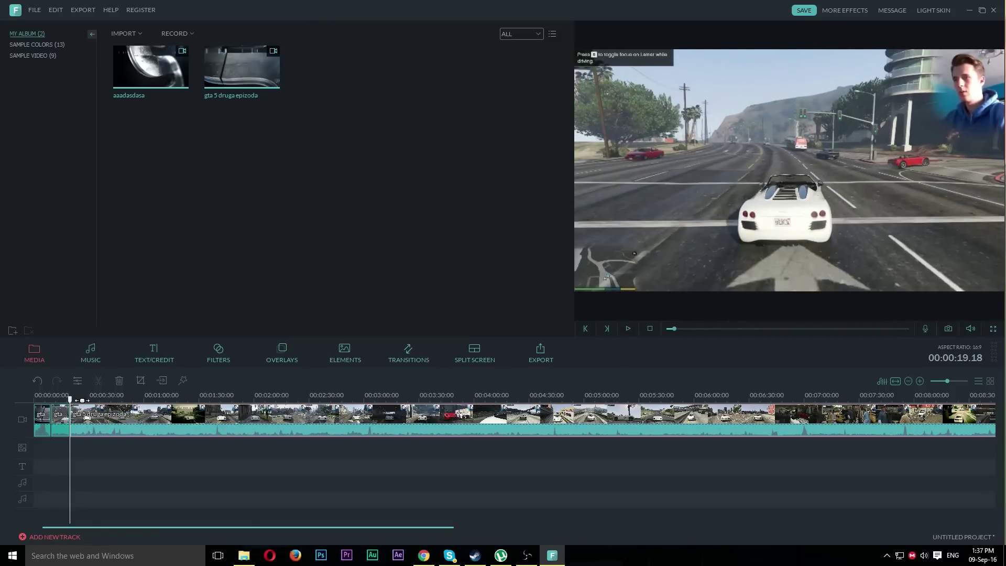
- Split the last clip at 00:07:09.02 and delete the segment between 00:00:19.18 and this cut
left_click_drag(70, 402, 696, 401)
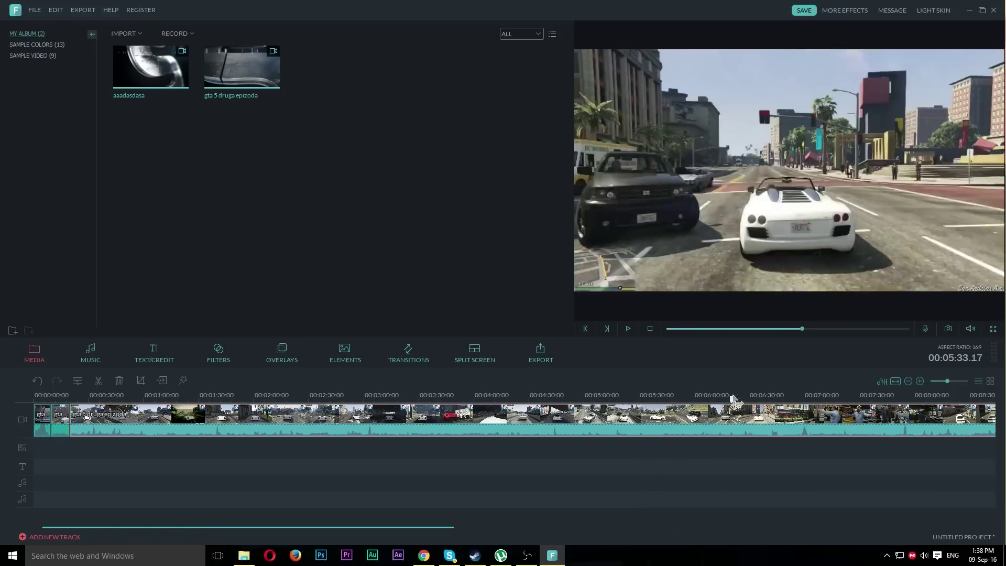
left_click_drag(837, 399, 823, 399)
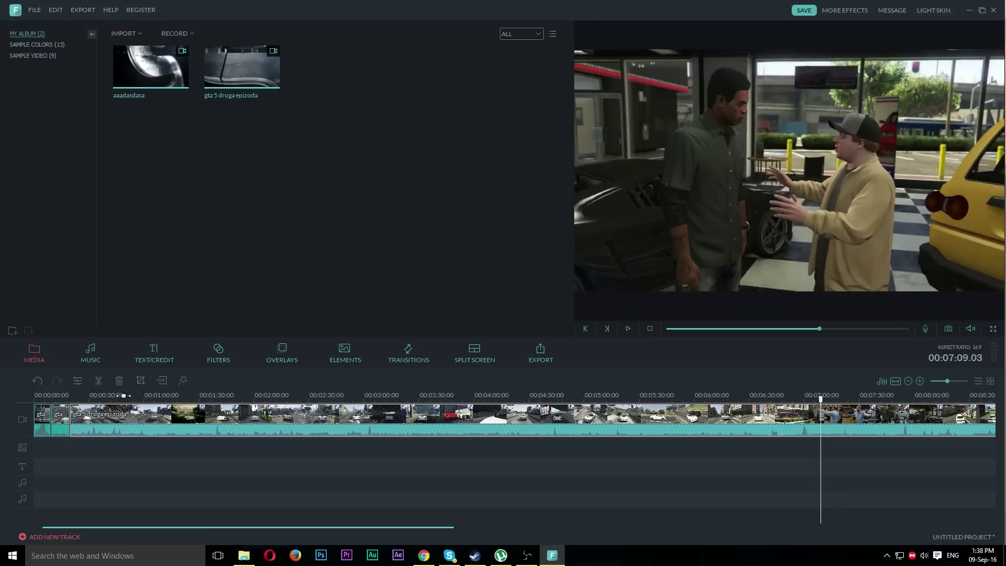
left_click(99, 382)
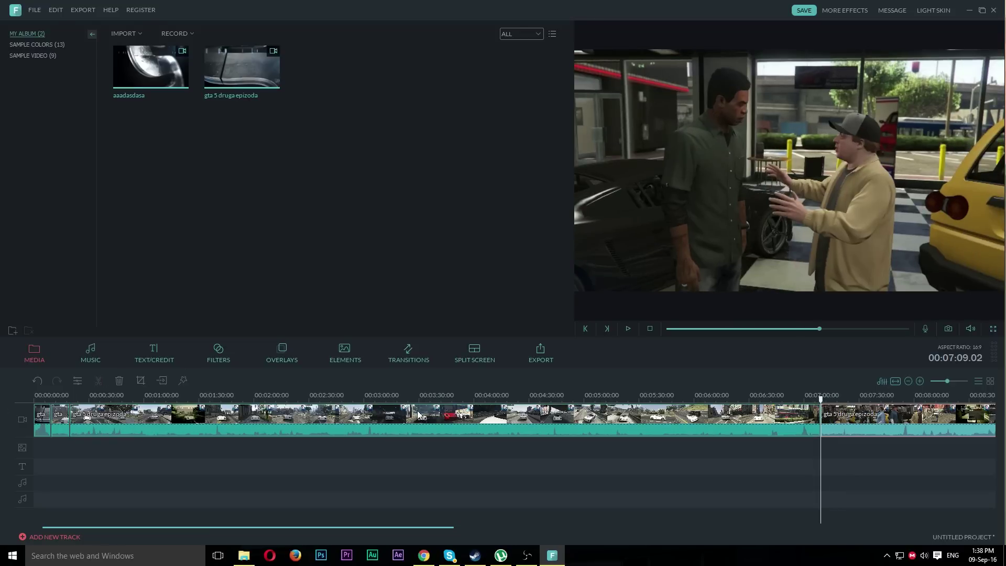
left_click(386, 416)
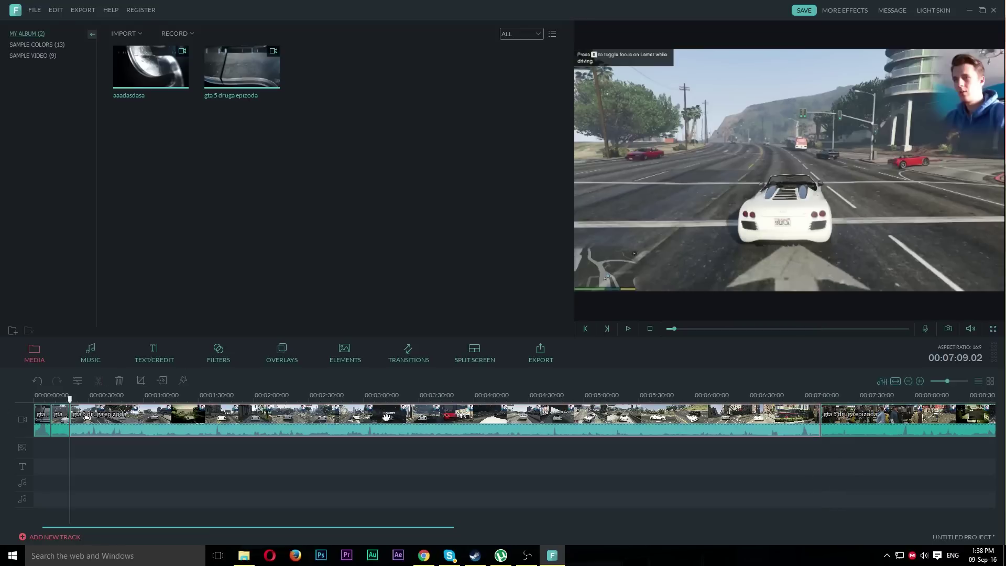
left_click(122, 380)
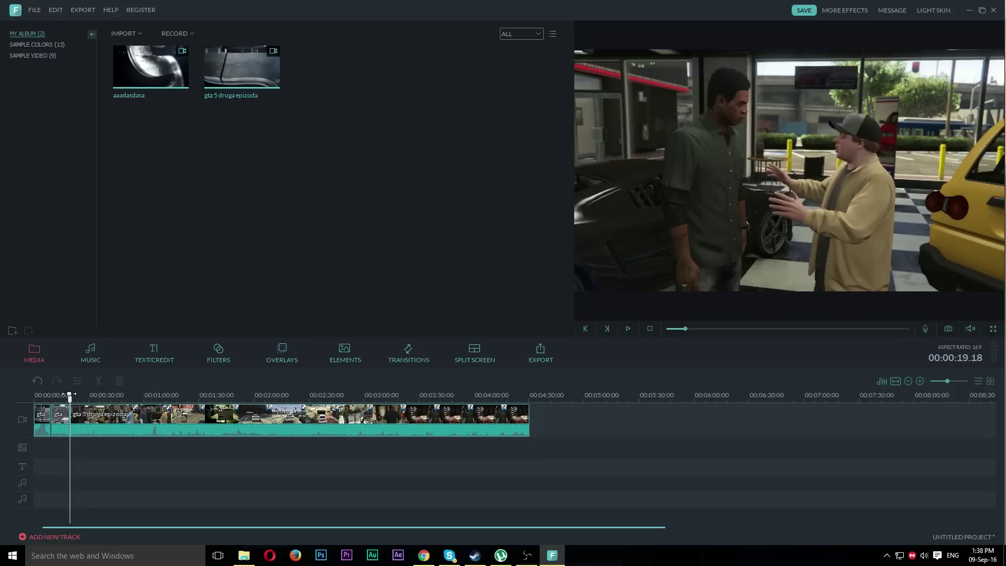
- Play the video across the last cut and return the playhead to 00:00:17.23, just before that cut
scroll(68, 394, "down", 1)
scroll(63, 394, "up", 2)
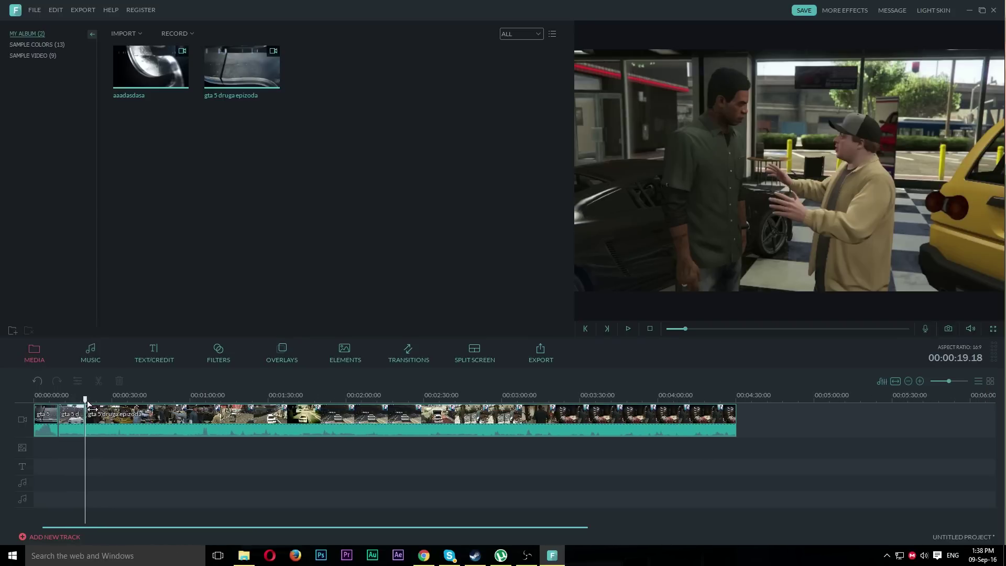
left_click(83, 414)
key("space")
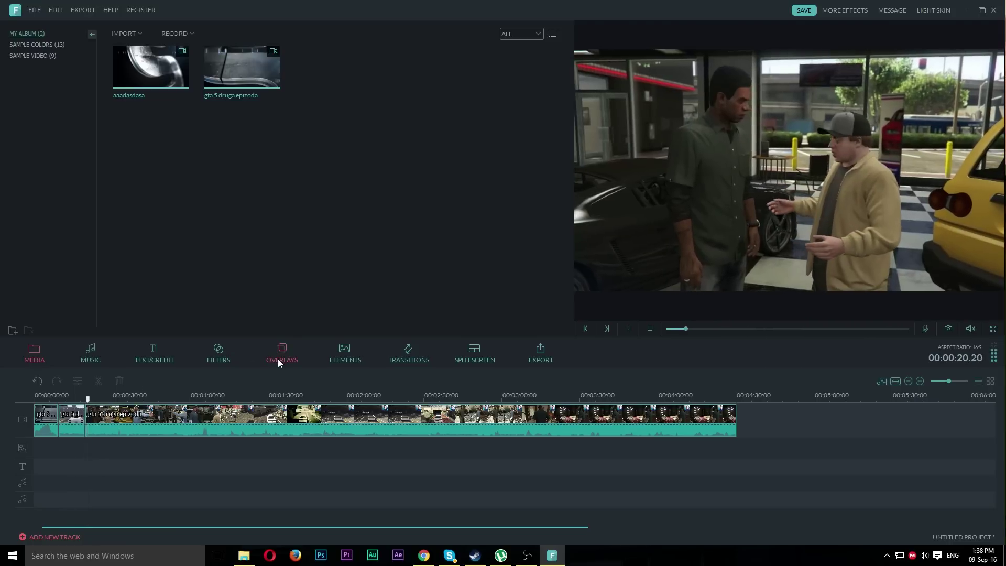
key("space")
left_click_drag(90, 401, 81, 400)
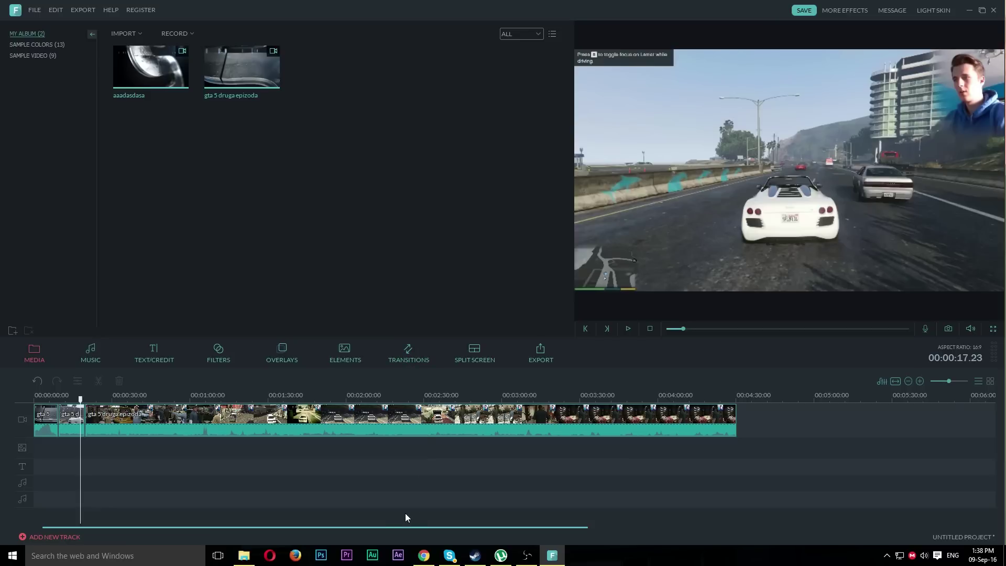
- Browse the transitions and preview the ButterFlyWaveScrawler transition
left_click(411, 350)
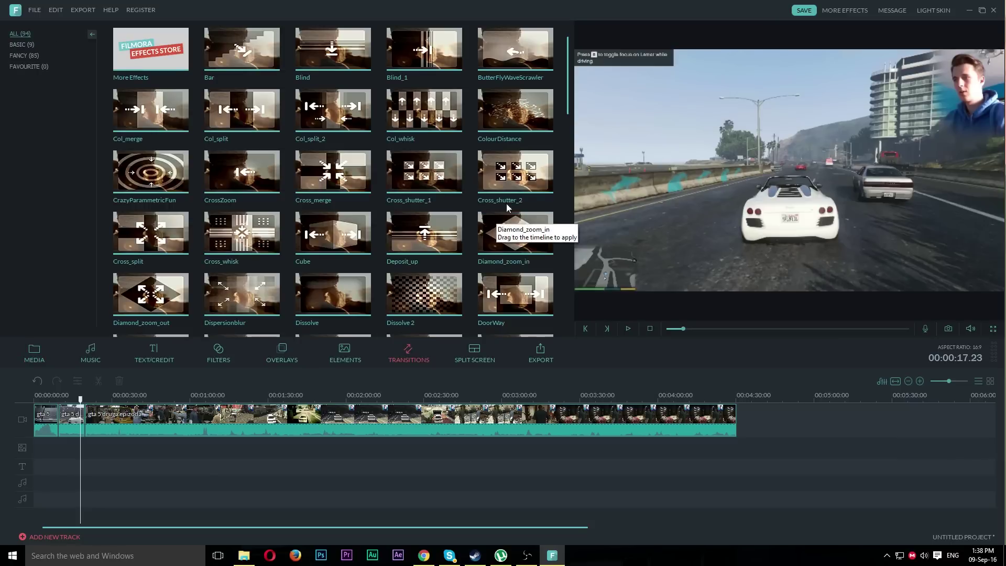
left_click(528, 53)
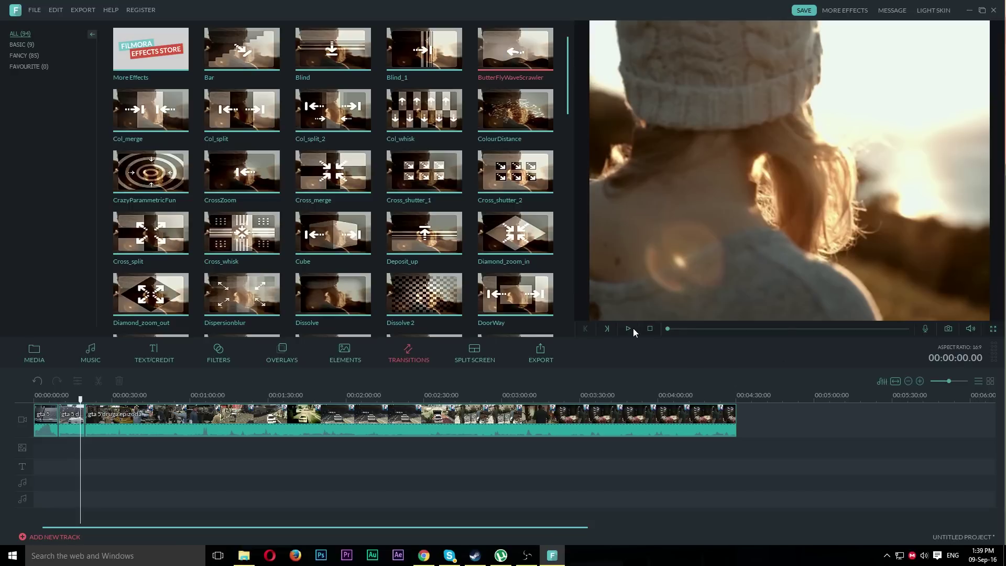
left_click(628, 327)
left_click(627, 329)
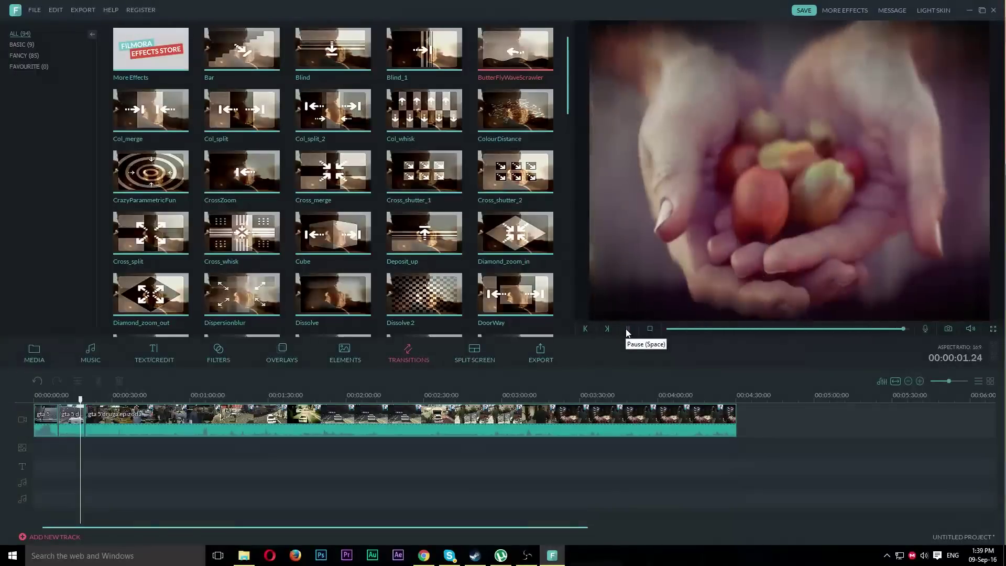
- Preview the Flyeye and MoveRect_2 transitions further down the transition collection
left_click_drag(567, 43, 574, 93)
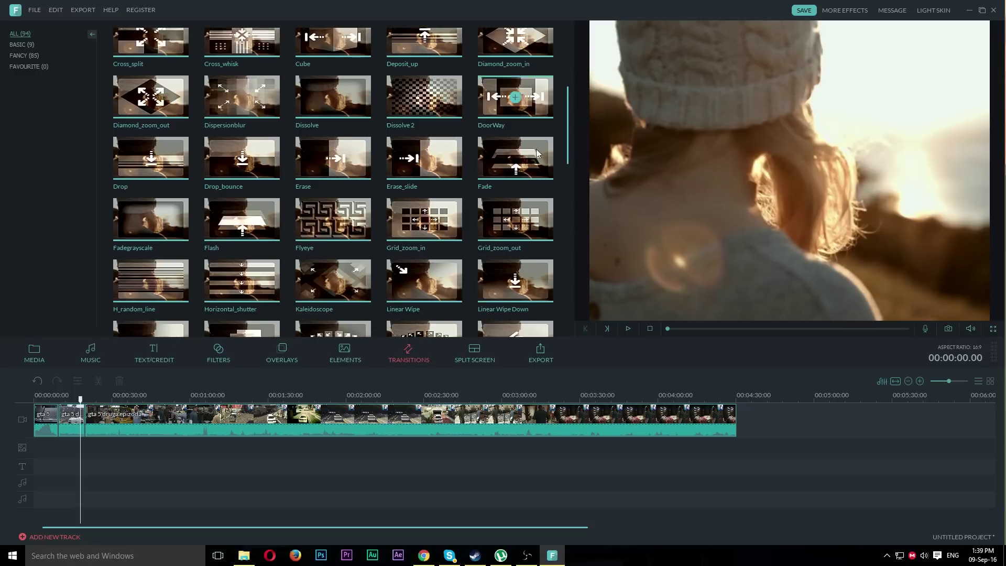
mouse_move(334, 219)
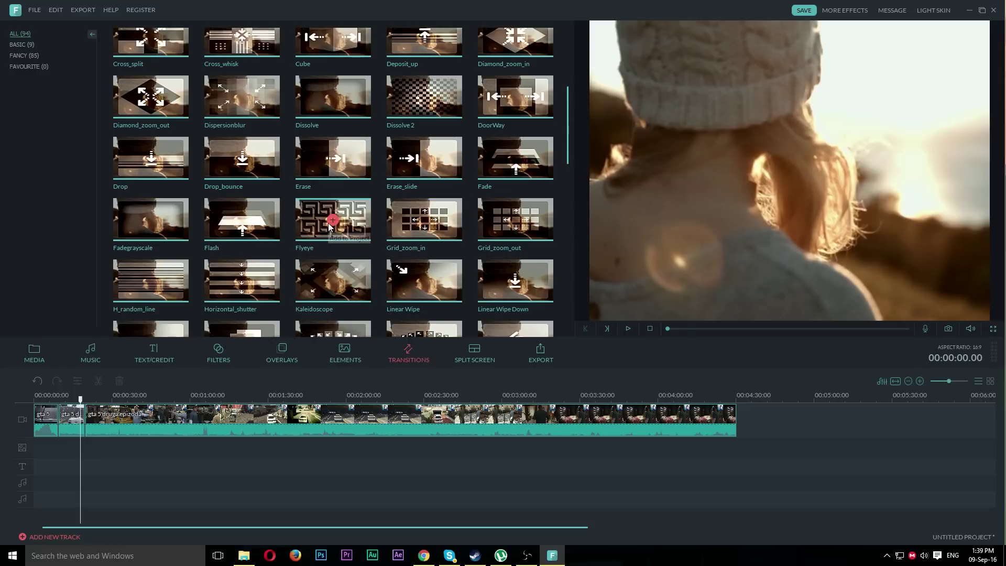
left_click(628, 330)
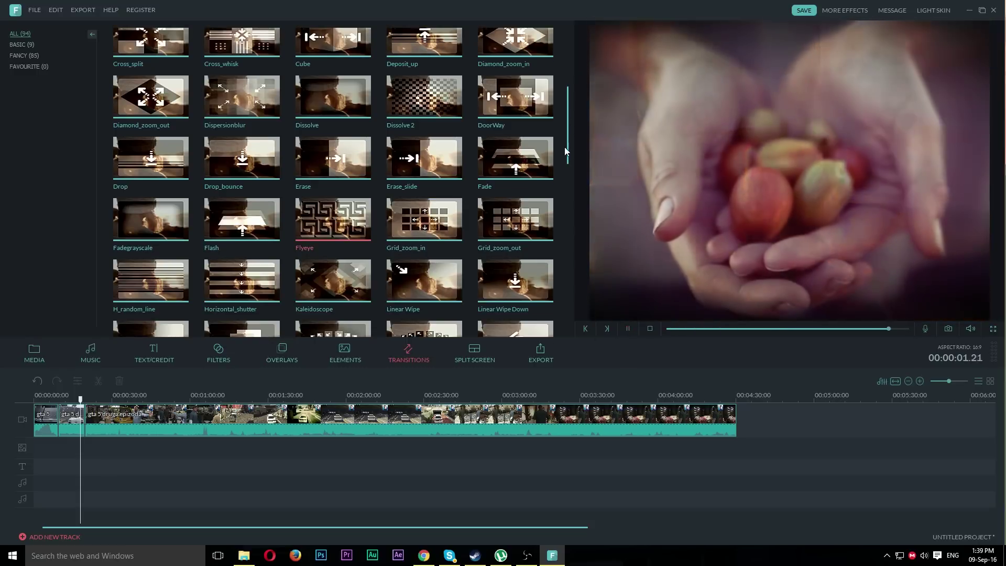
left_click_drag(567, 128, 567, 177)
left_click(438, 154)
left_click(628, 328)
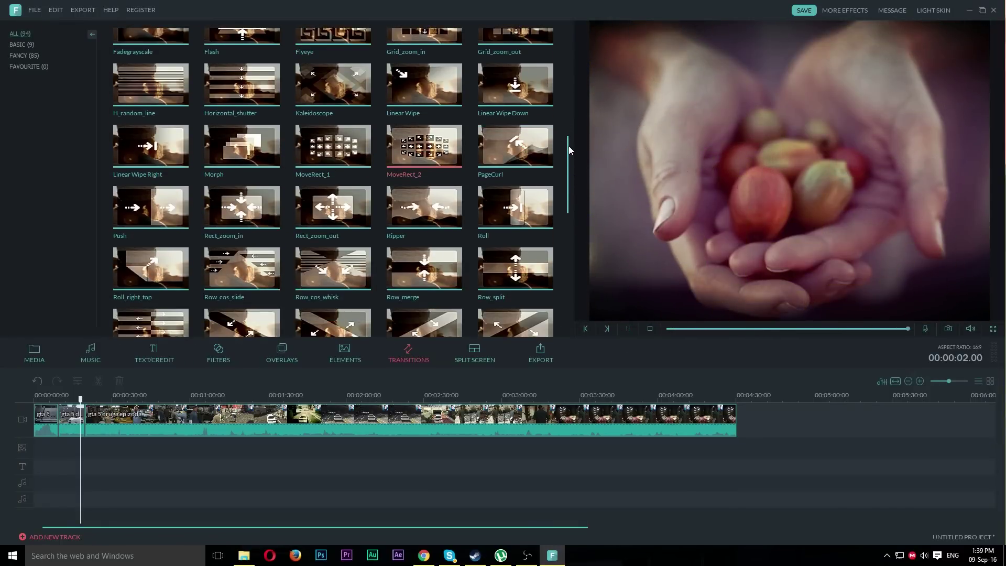
- Download the Paper Airplane transition and place it at the join between the second and third clips
left_click_drag(568, 147, 563, 280)
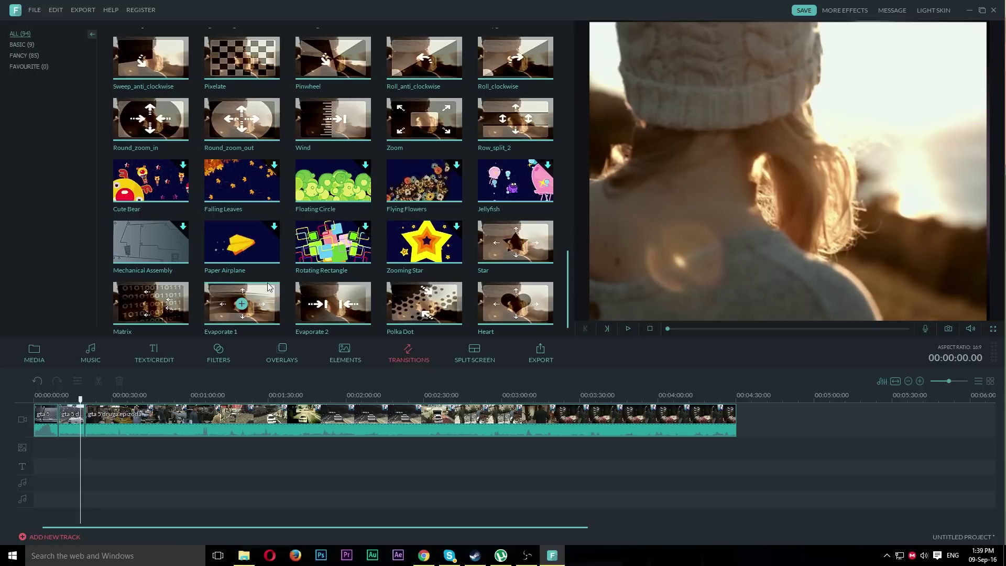
left_click(274, 230)
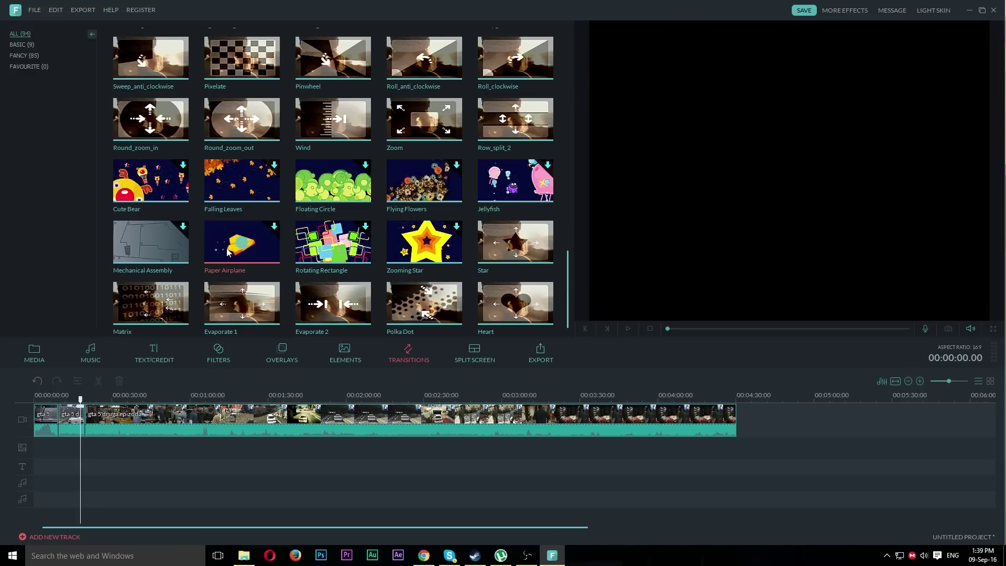
left_click_drag(550, 240, 502, 210)
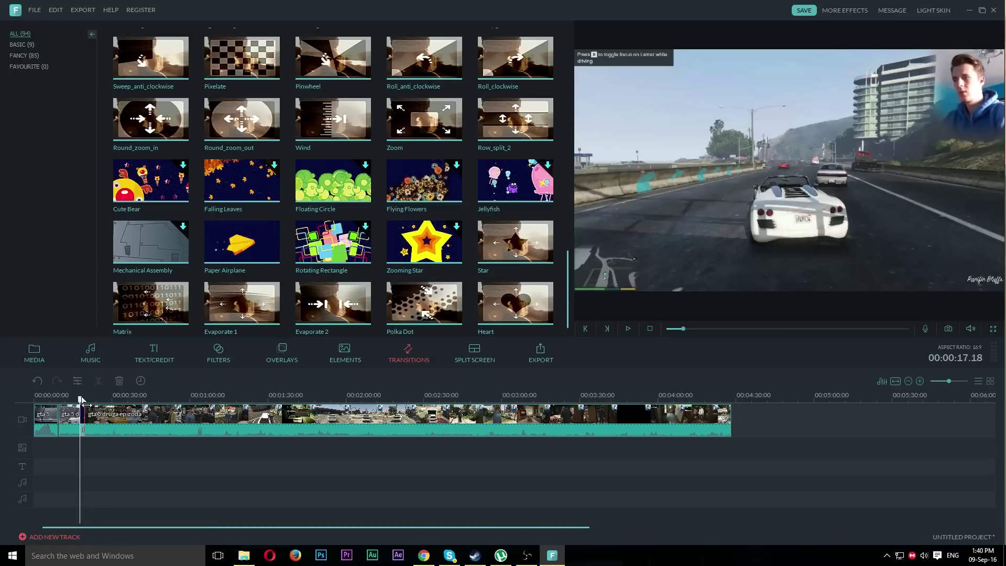
- Play the video twice across the Paper Airplane transition, starting just before the join between the second and third clips
left_click_drag(81, 400, 78, 400)
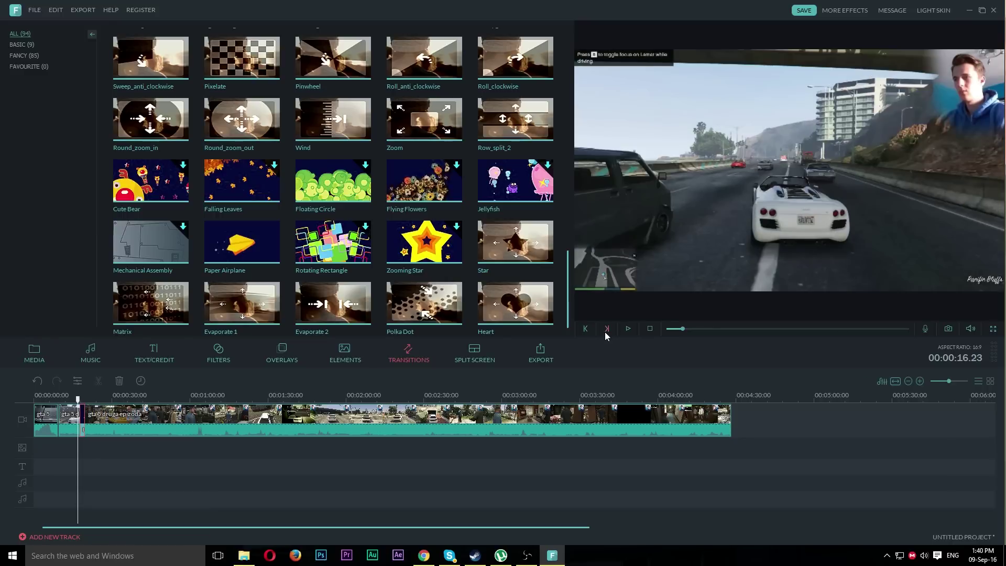
left_click(627, 329)
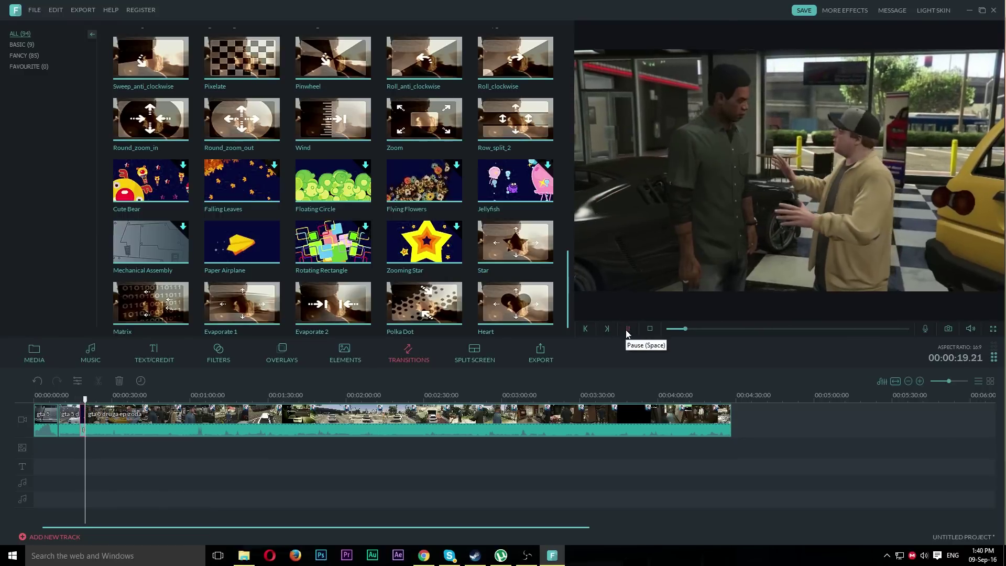
left_click(629, 328)
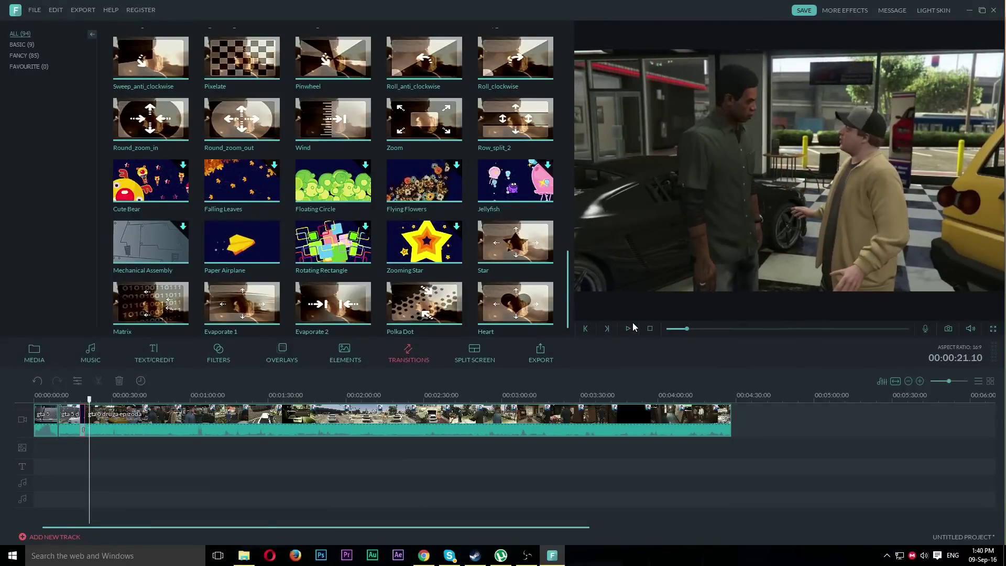
left_click_drag(90, 399, 77, 399)
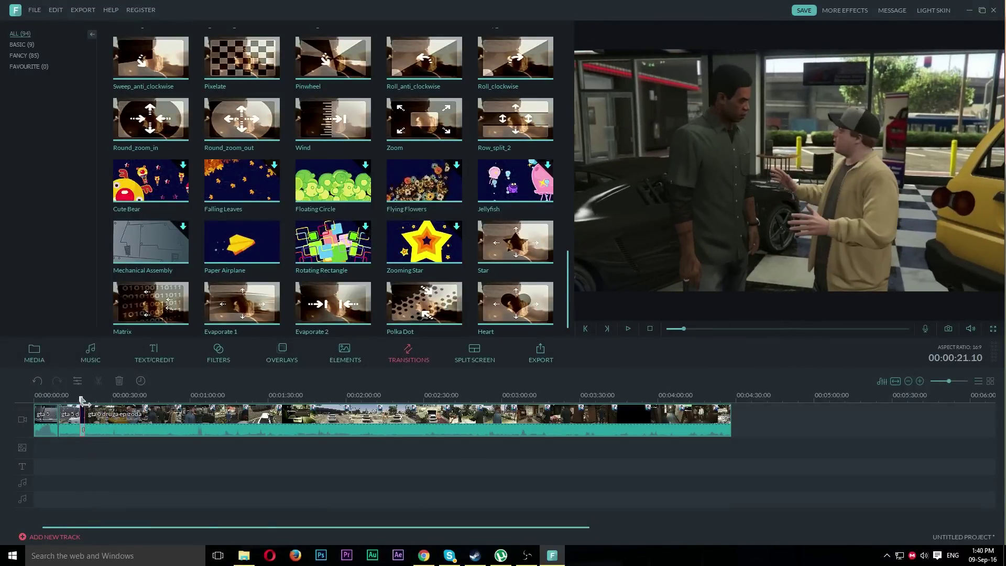
left_click(628, 329)
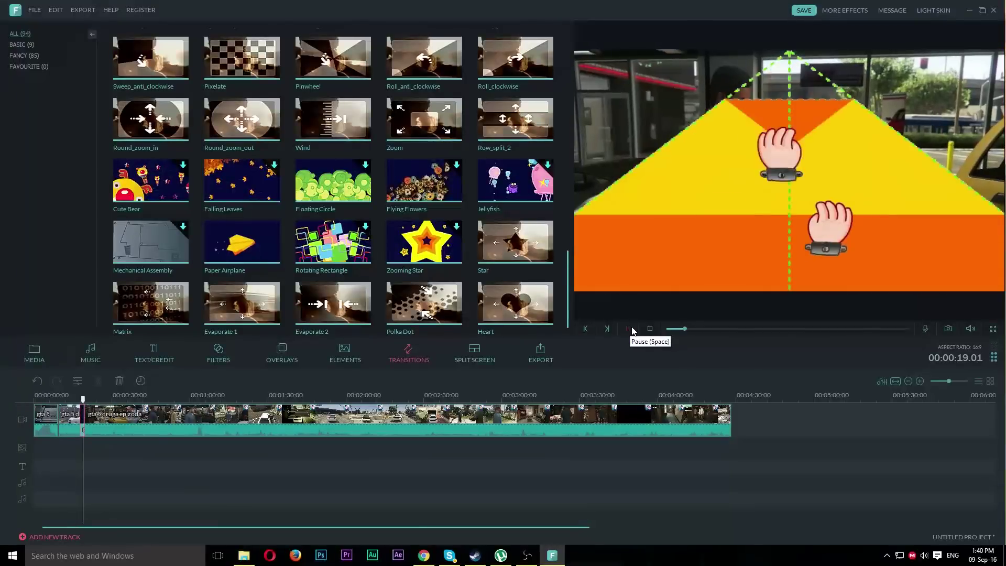
left_click(630, 328)
- Preview the Heart transition and put it in place of Paper Airplane at the join between the second and third clips
left_click(505, 299)
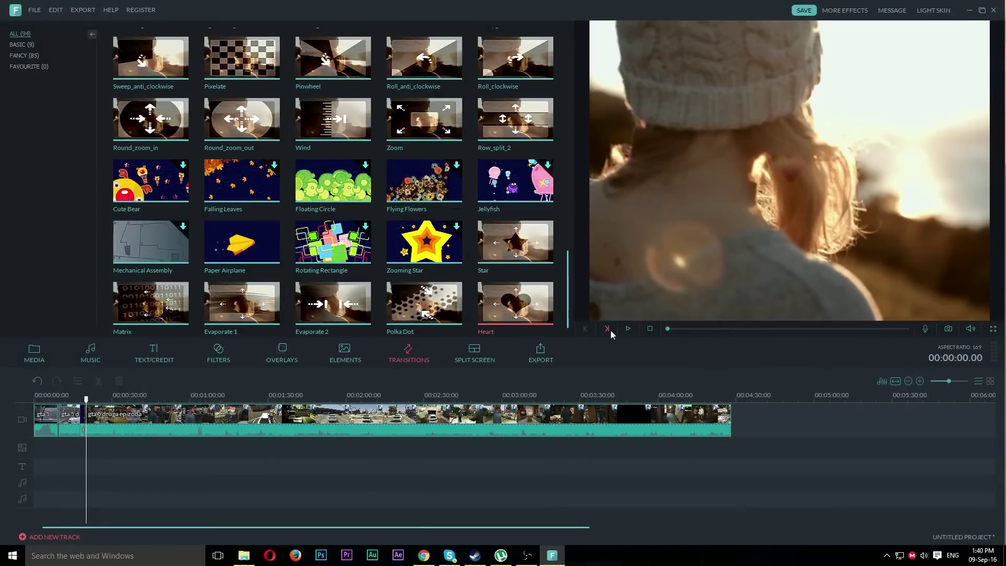
left_click(629, 328)
left_click_drag(530, 316, 148, 422)
left_click_drag(82, 419, 82, 420)
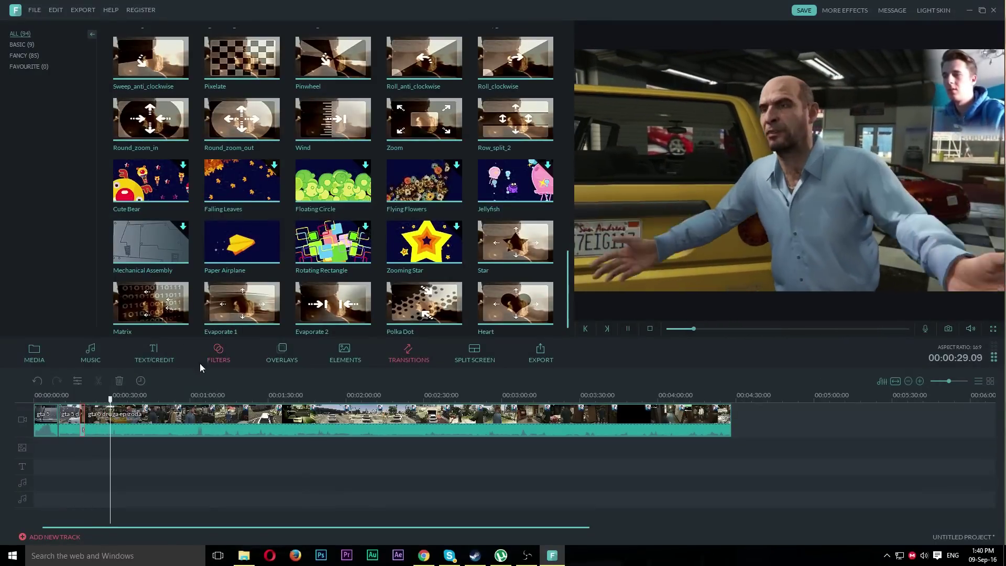
- Split the last clip at 00:00:37.10
left_click(204, 417)
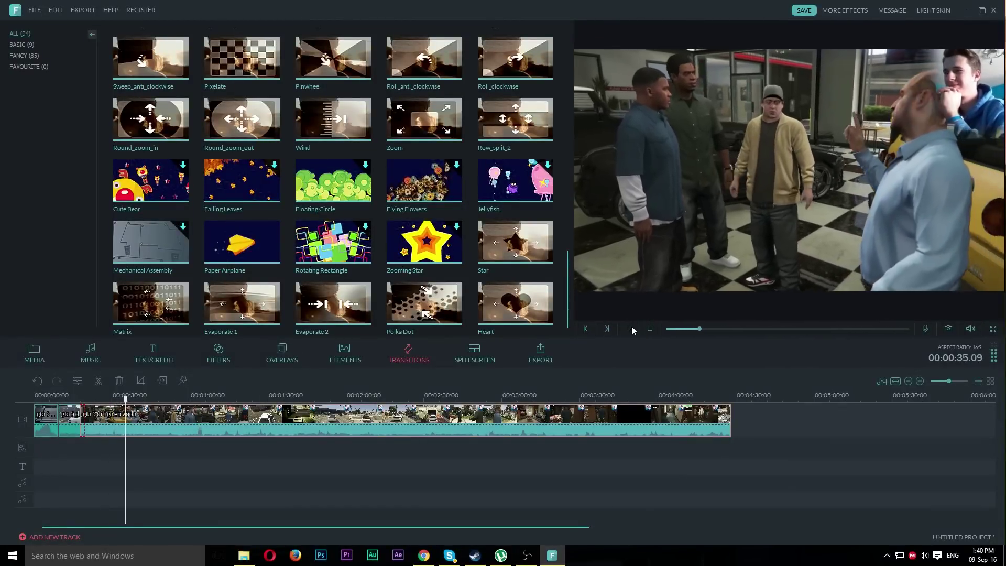
left_click(628, 329)
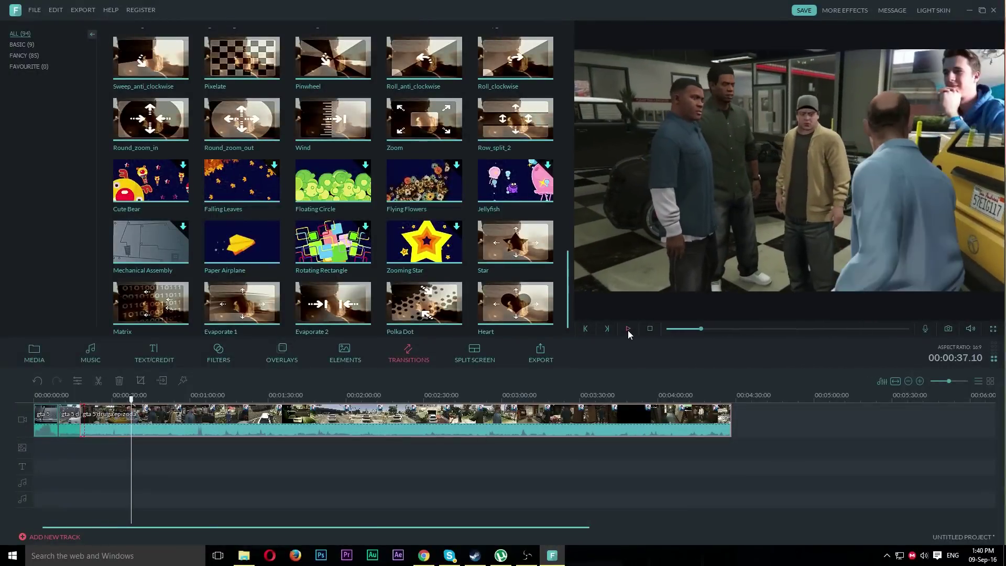
left_click(100, 381)
- Select the clip between the Heart transition and the 00:00:37.10 cut and preview the Colorful Light Leaks 3 and 4 filters
left_click(90, 397)
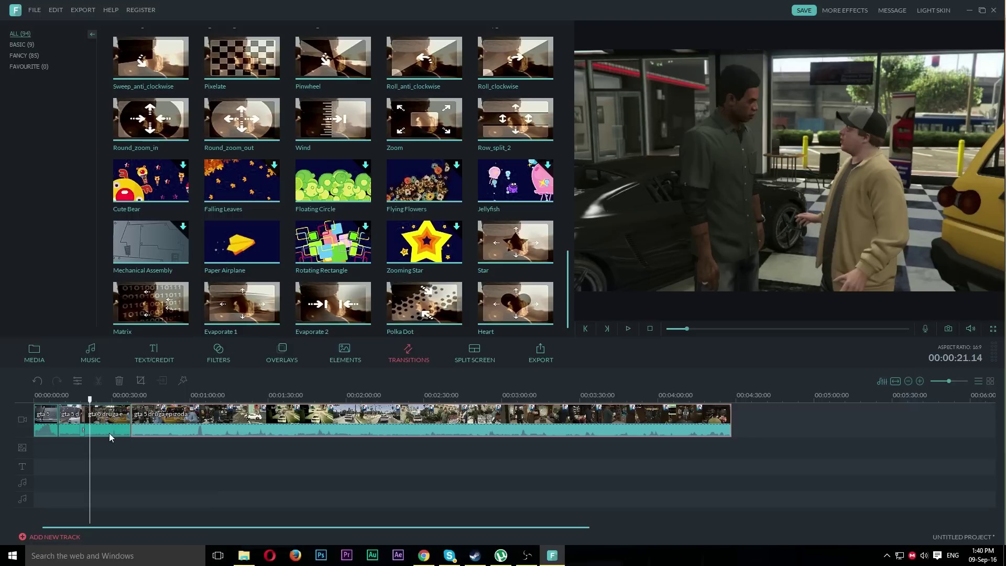
left_click(110, 434)
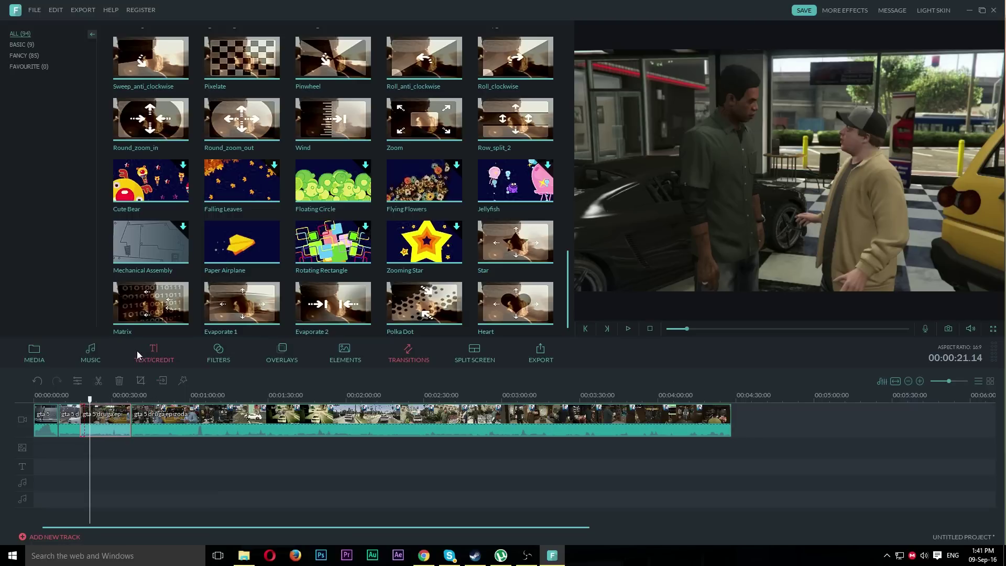
left_click(214, 350)
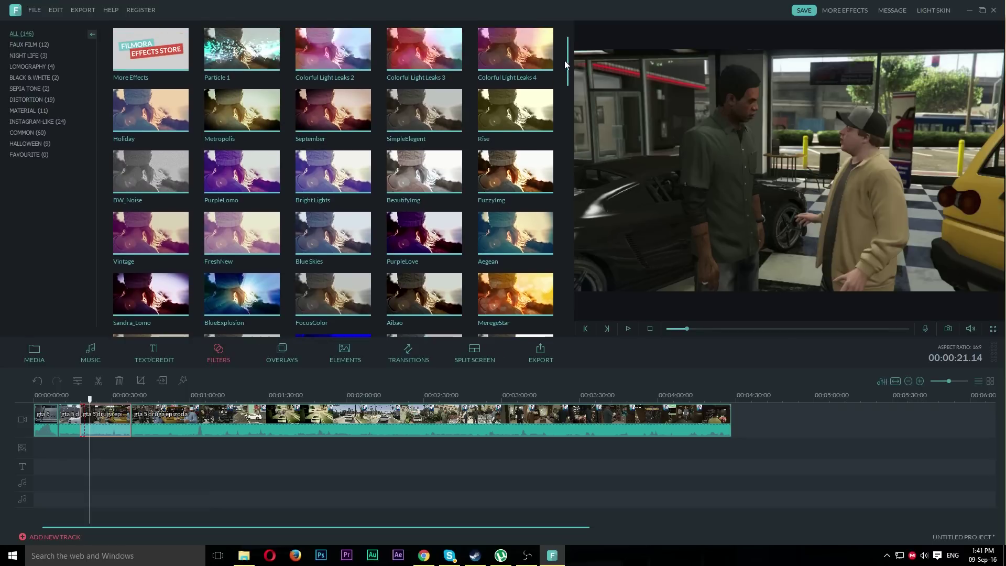
left_click(448, 53)
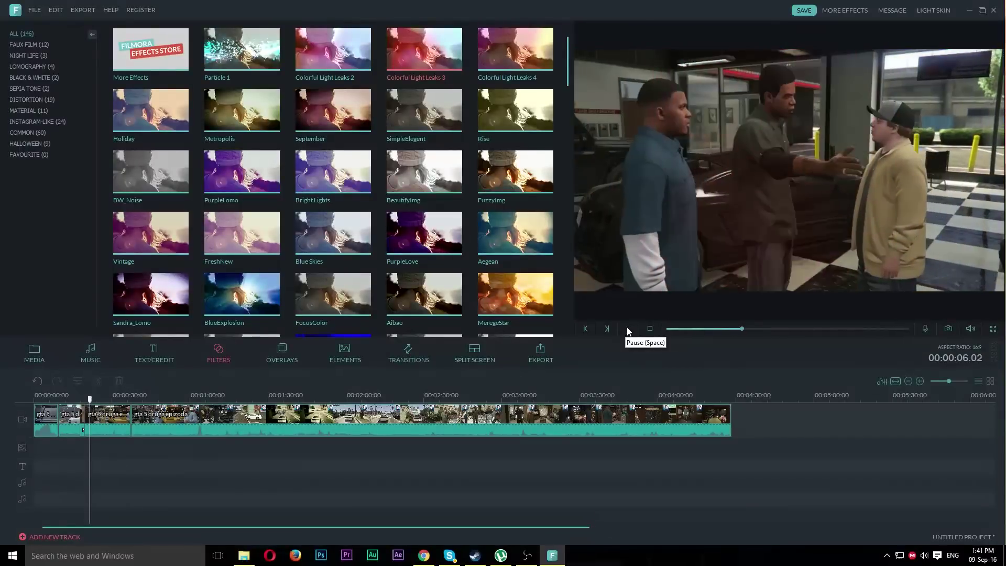
left_click(628, 328)
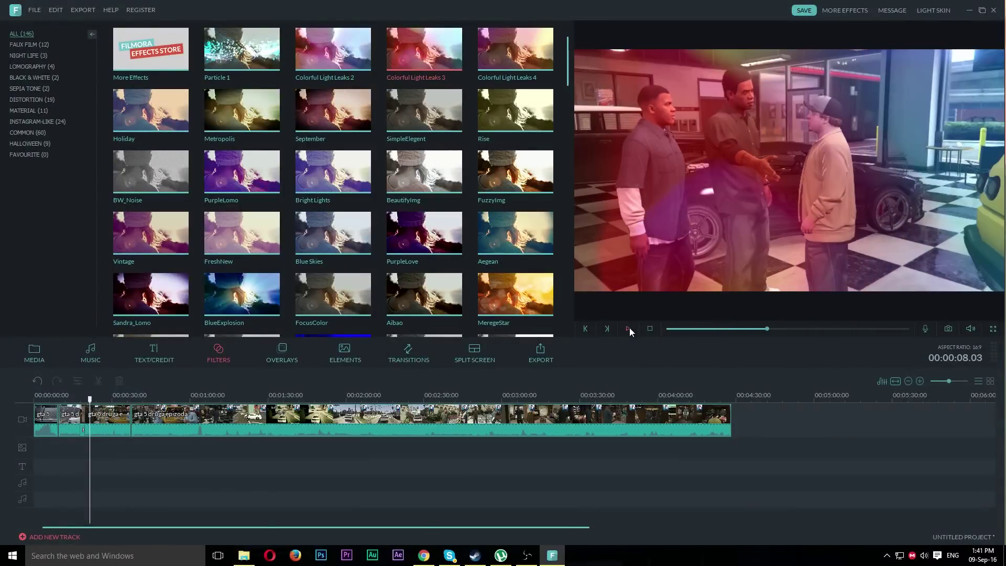
left_click(627, 328)
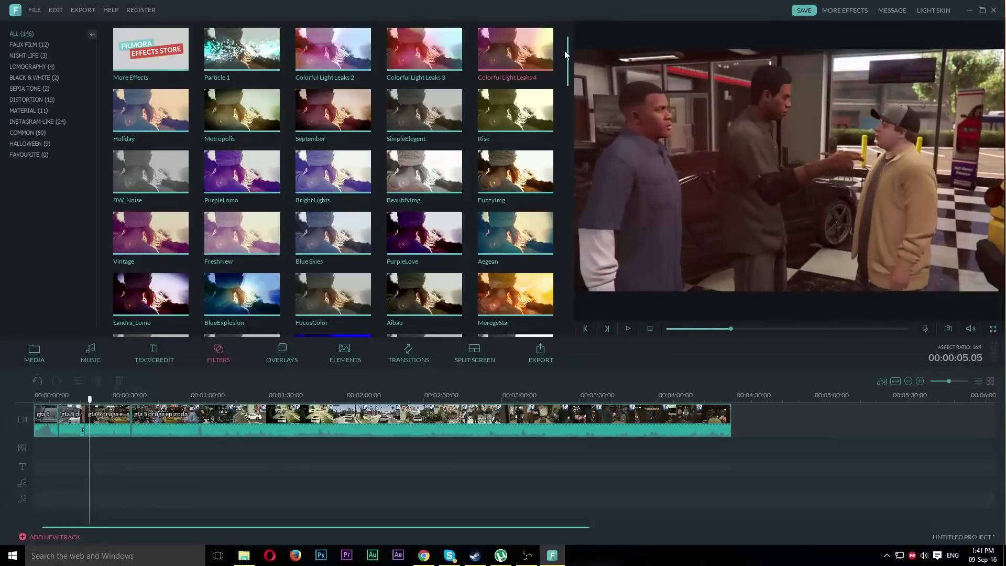
- Preview the Viola filter near the end of the filter collection
left_click_drag(564, 50, 584, 292)
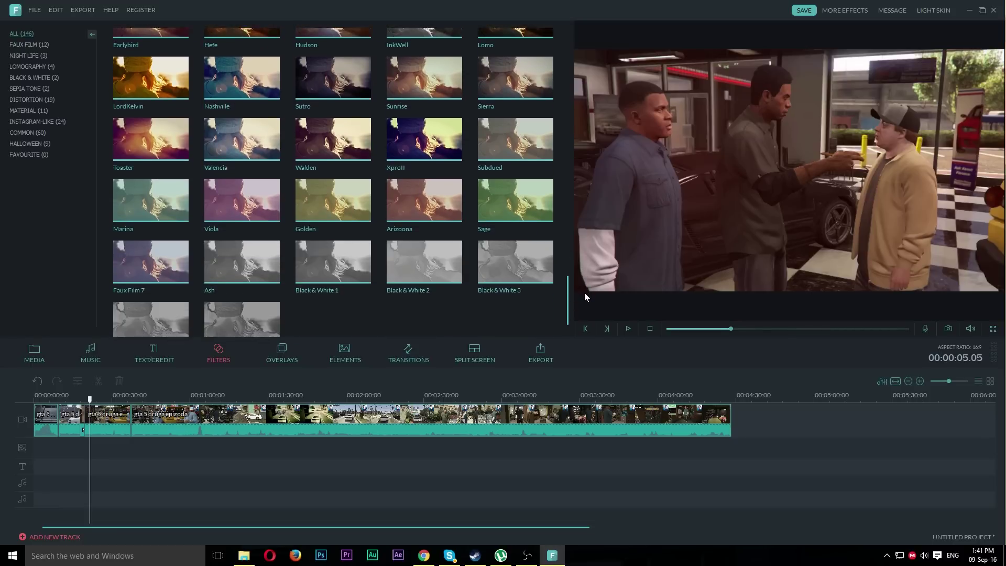
left_click(244, 195)
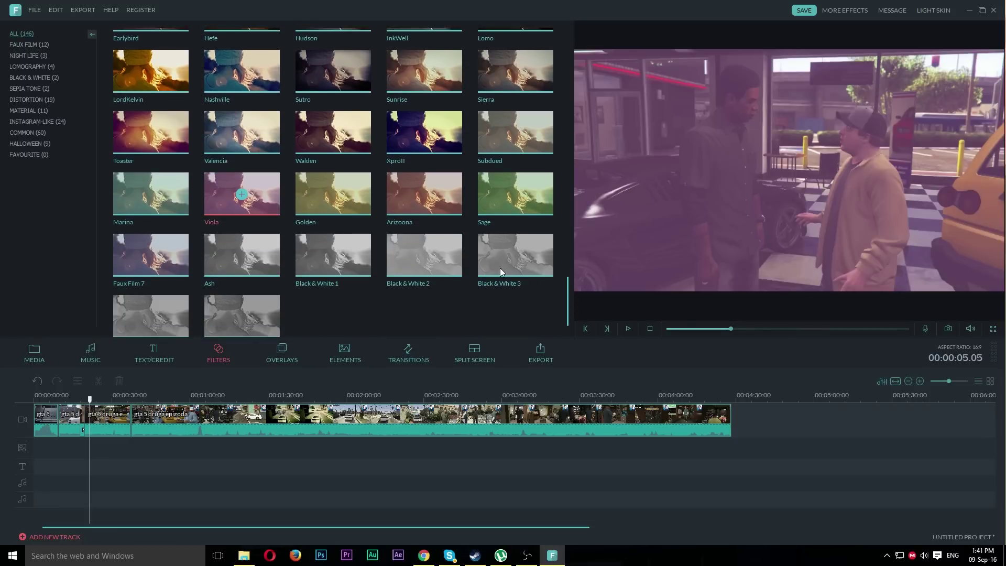
left_click(628, 329)
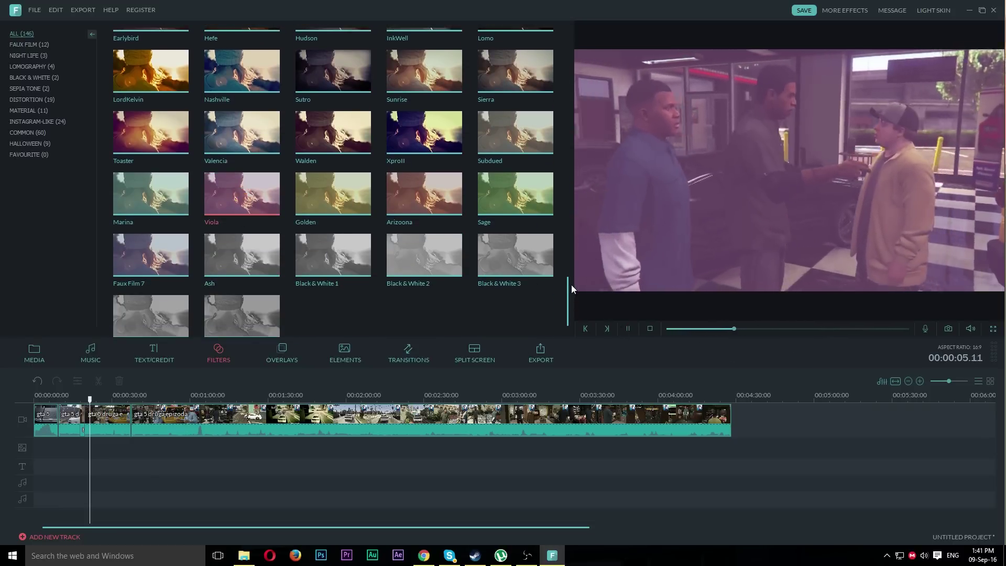
- Preview the Romantic filter on the footage
left_click_drag(571, 285, 574, 112)
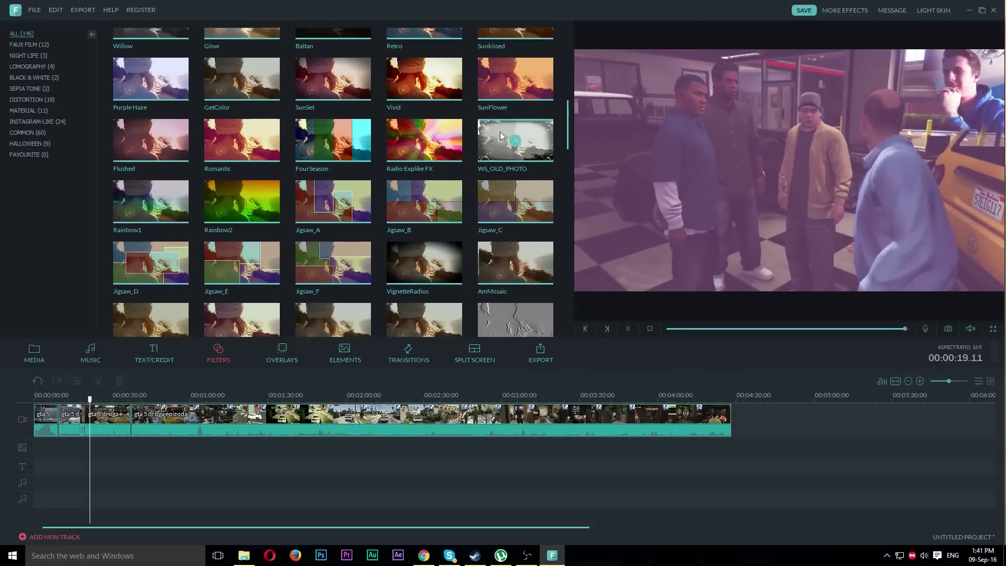
left_click(252, 147)
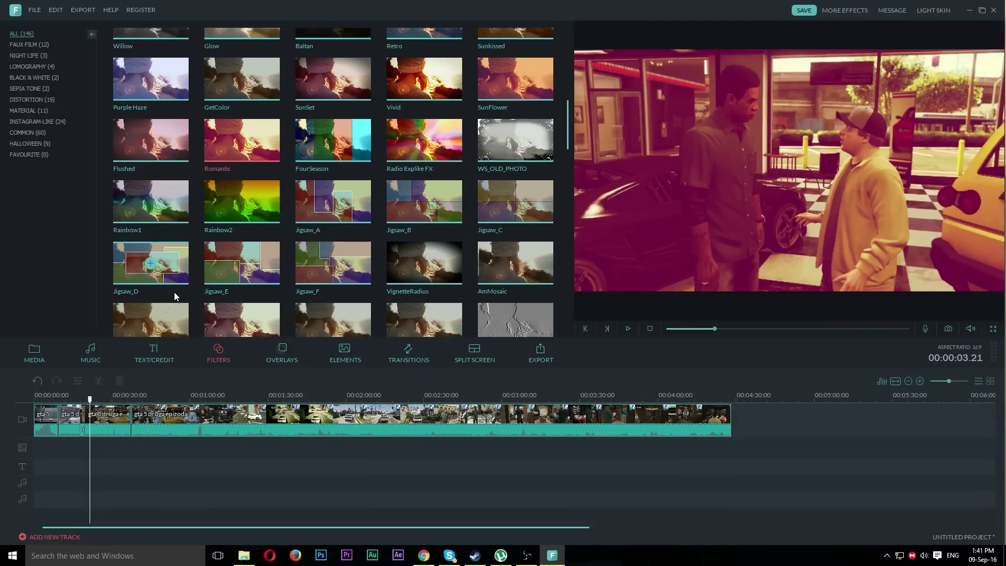
left_click(628, 328)
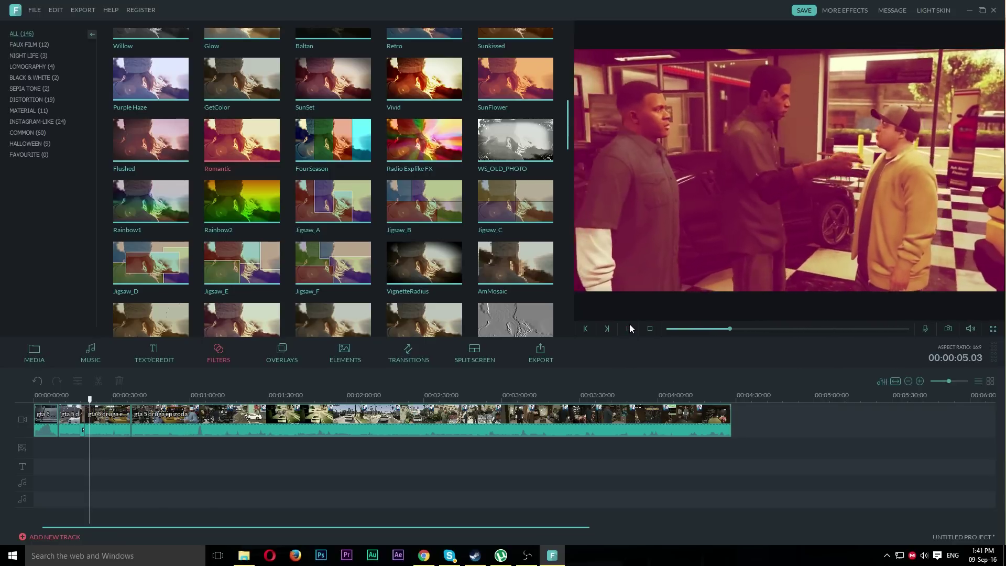
left_click(630, 328)
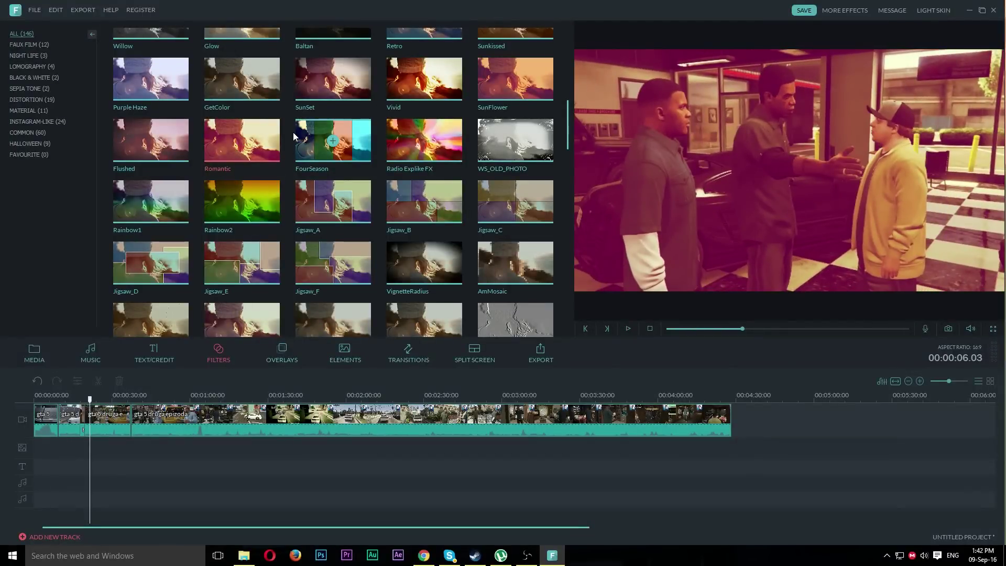
- Add the Romantic filter below the third clip from 00:00:19.18 and extend it to the cut at 00:00:37.10
left_click_drag(293, 132, 102, 446)
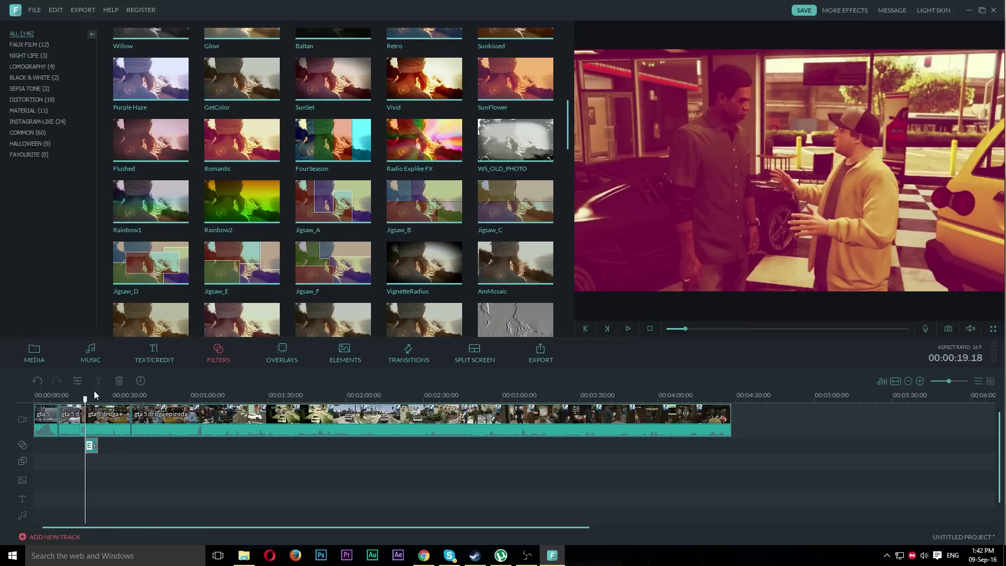
scroll(99, 398, "up", 3)
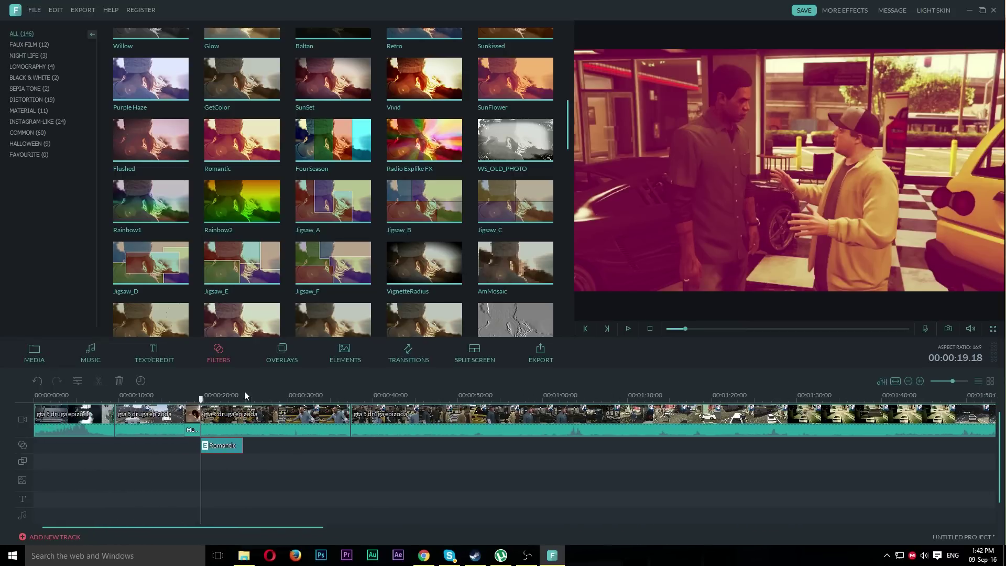
left_click_drag(243, 446, 351, 443)
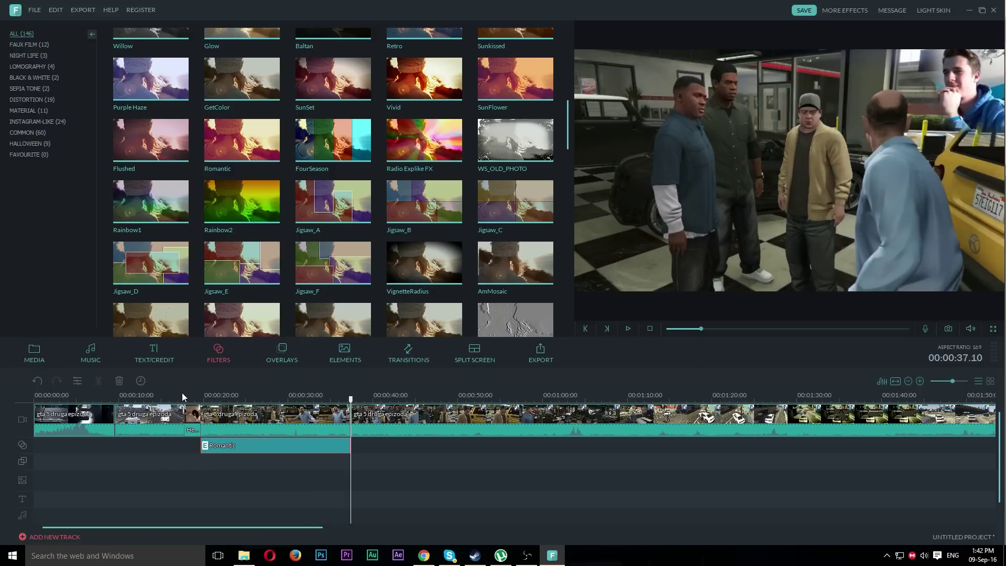
- Extend the start of the Romantic filter back to the beginning of the Heart transition at 00:00:17.18 and play the result
left_click(176, 396)
key("space")
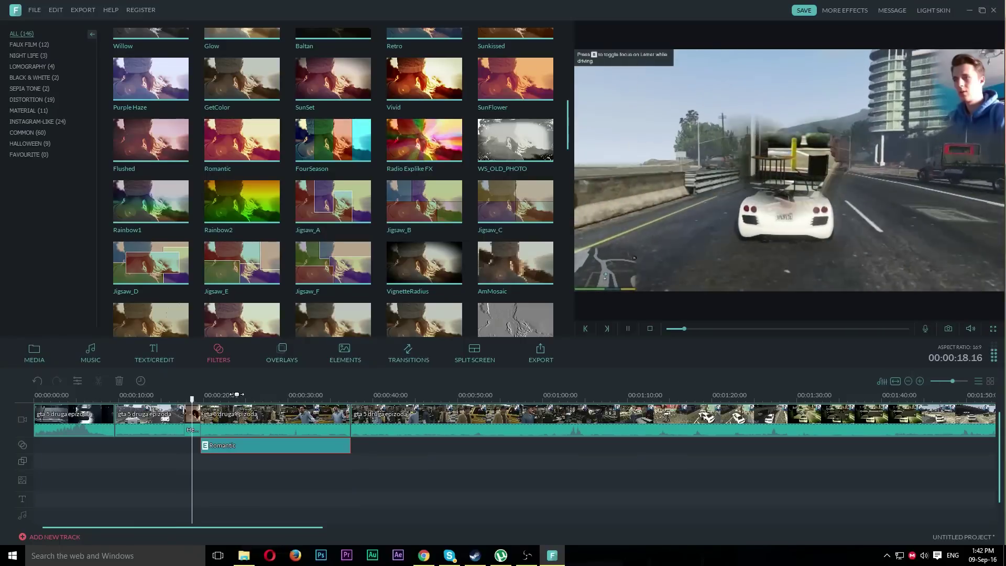
key("space")
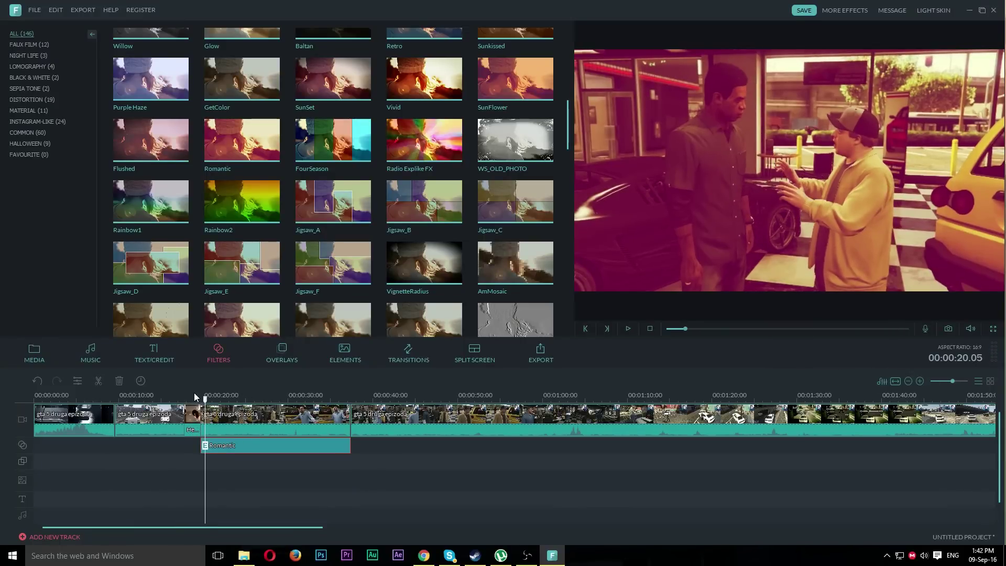
left_click_drag(205, 397, 190, 397)
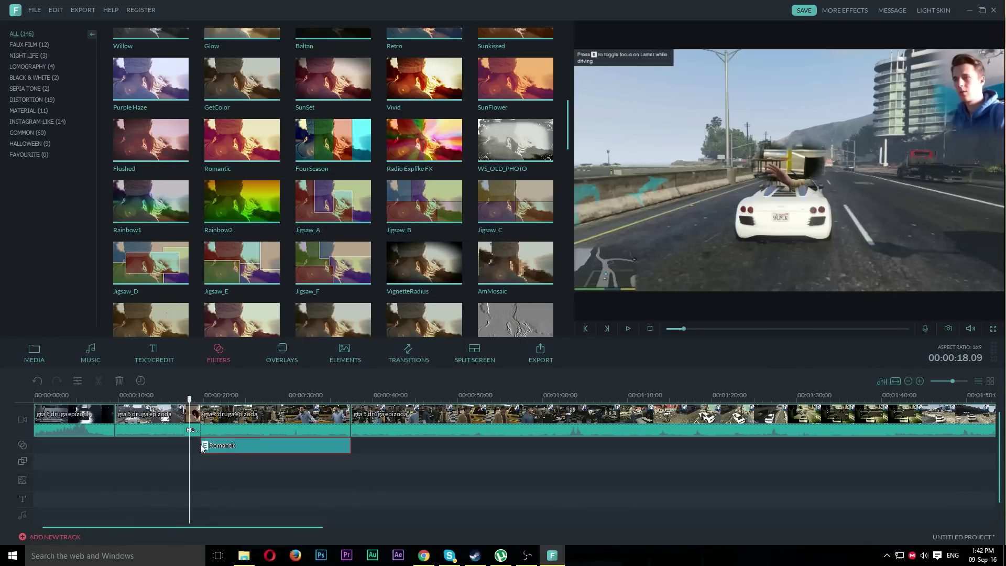
left_click_drag(202, 446, 184, 445)
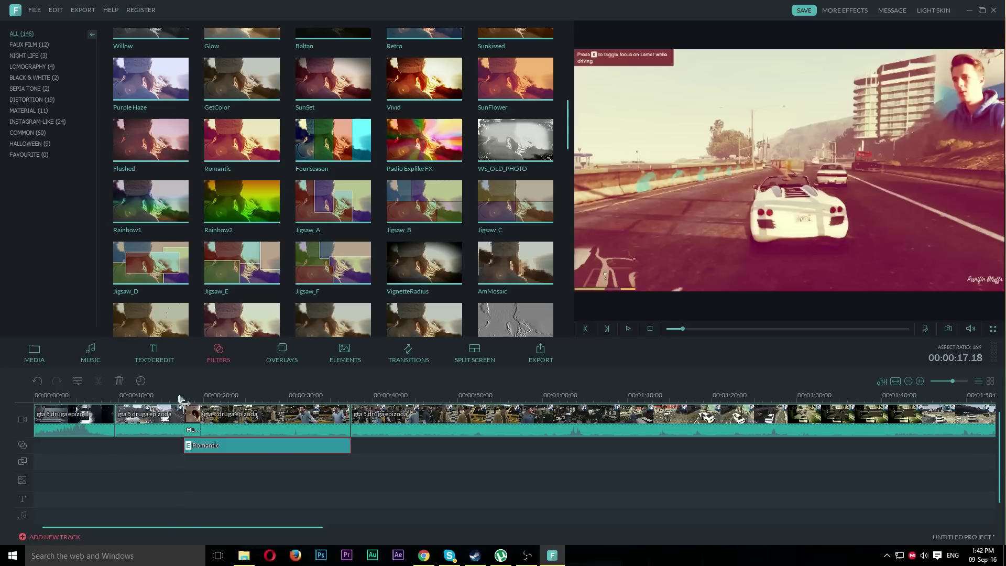
left_click(178, 398)
key("space")
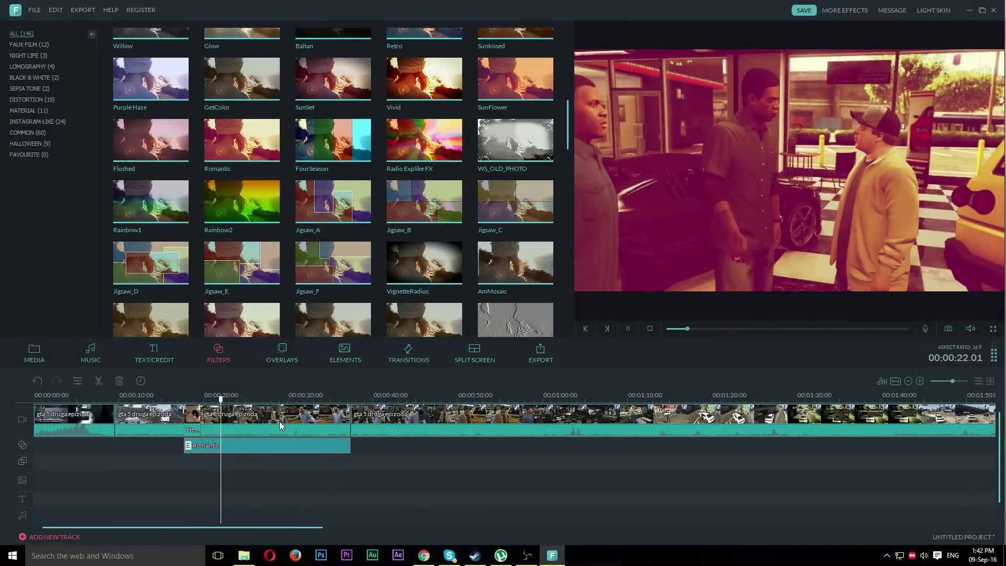
key("space")
- Lower the Video track's volume to -11.7 dB in the Audio Mixer
left_click(261, 414)
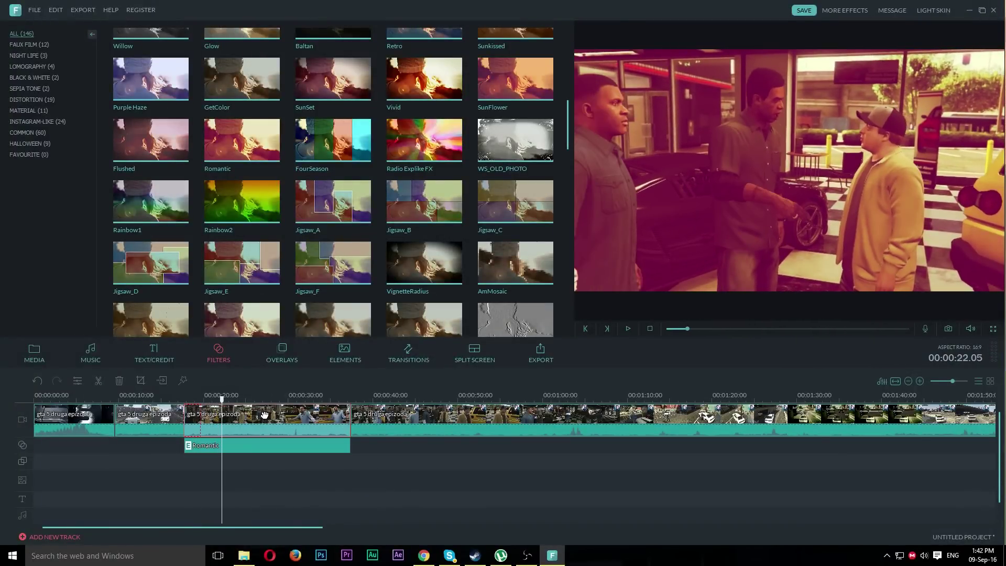
left_click(883, 382)
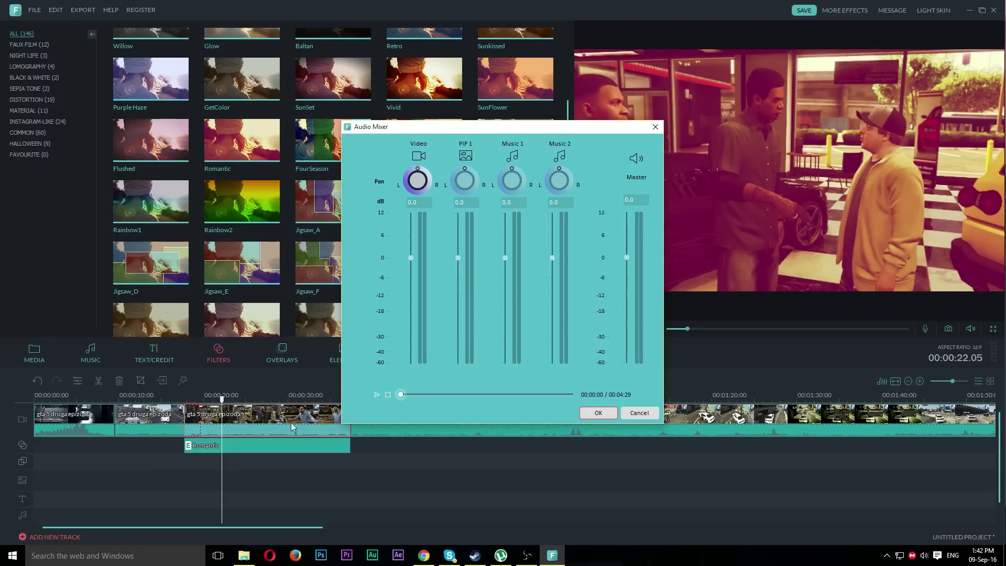
left_click_drag(411, 259, 411, 295)
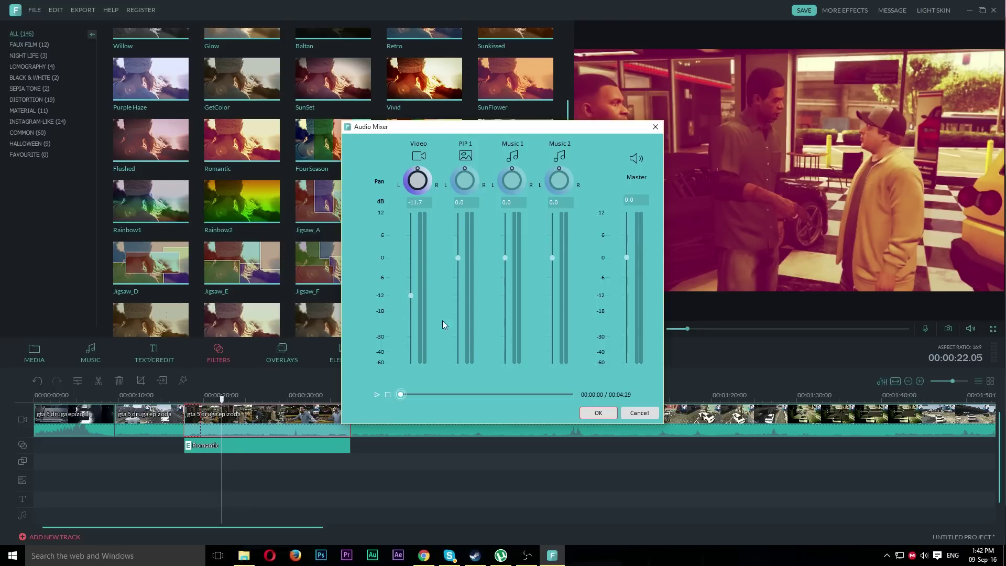
left_click(599, 413)
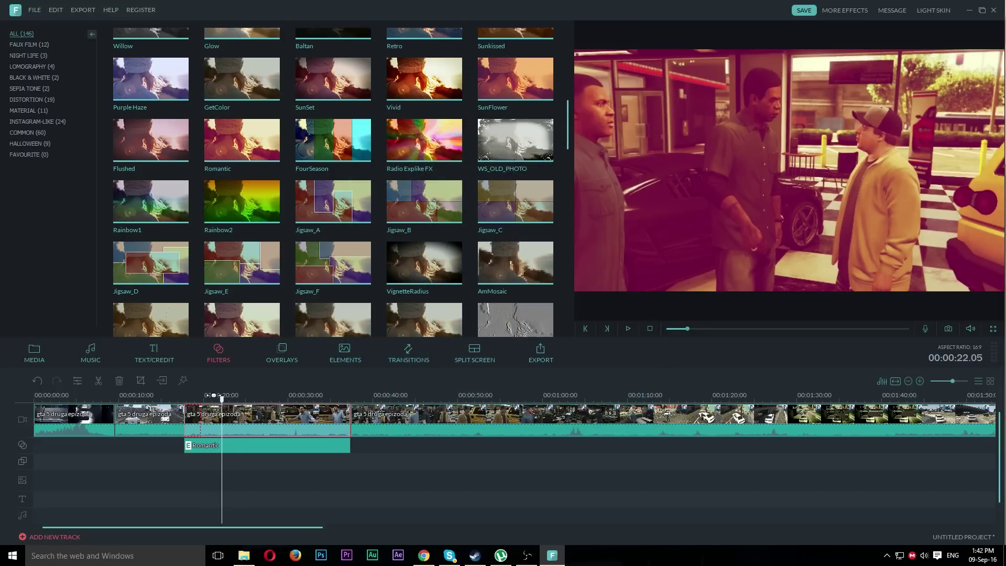
- Download the Three books song from the Tender & Sentimental music and add it to the timeline at 00:00:18.10
left_click(190, 395)
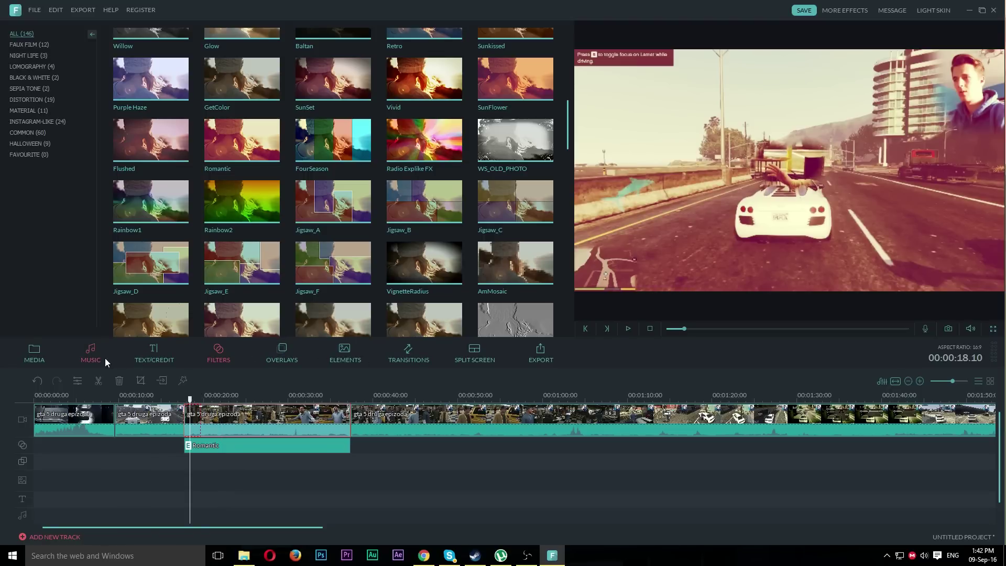
left_click(91, 354)
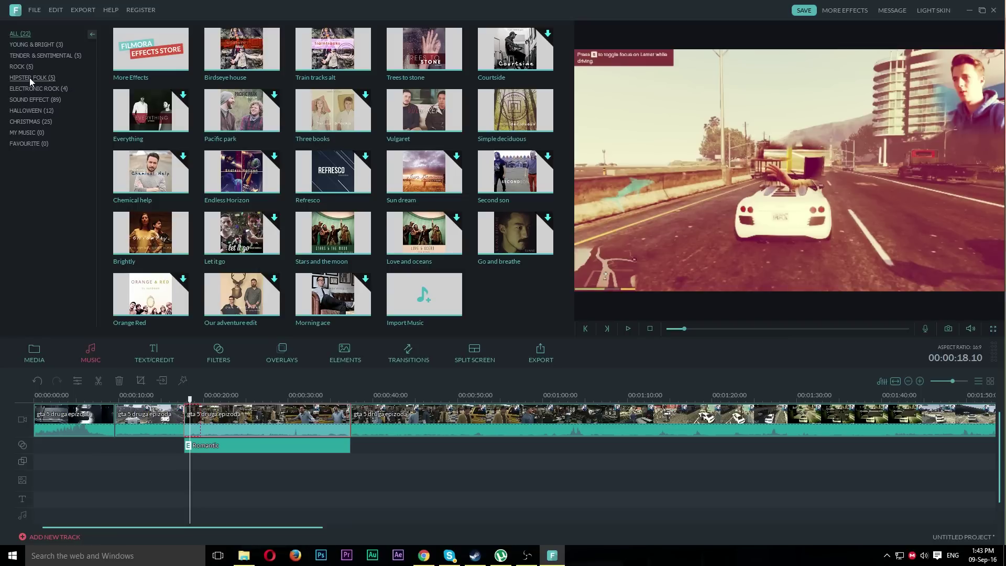
left_click(44, 59)
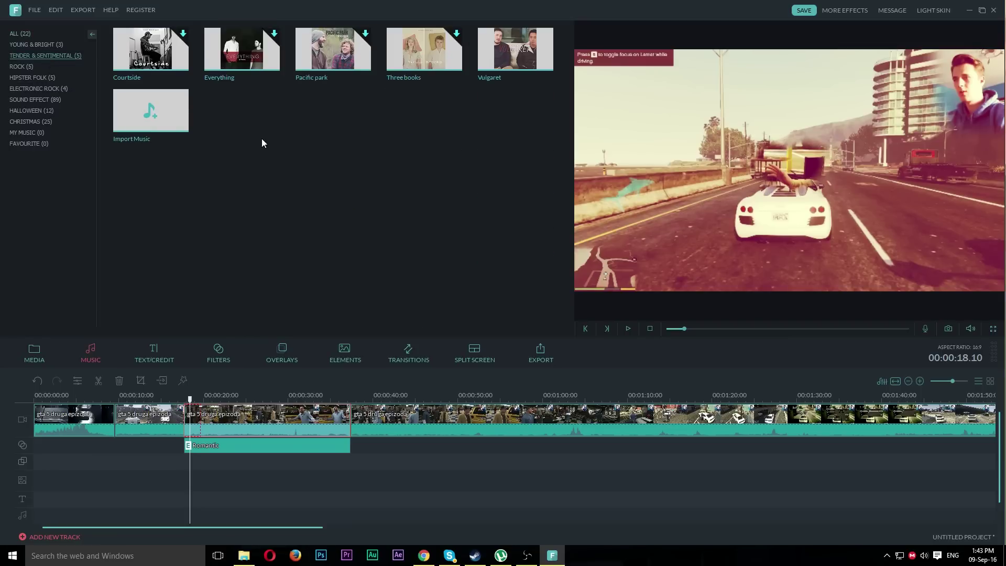
left_click(426, 52)
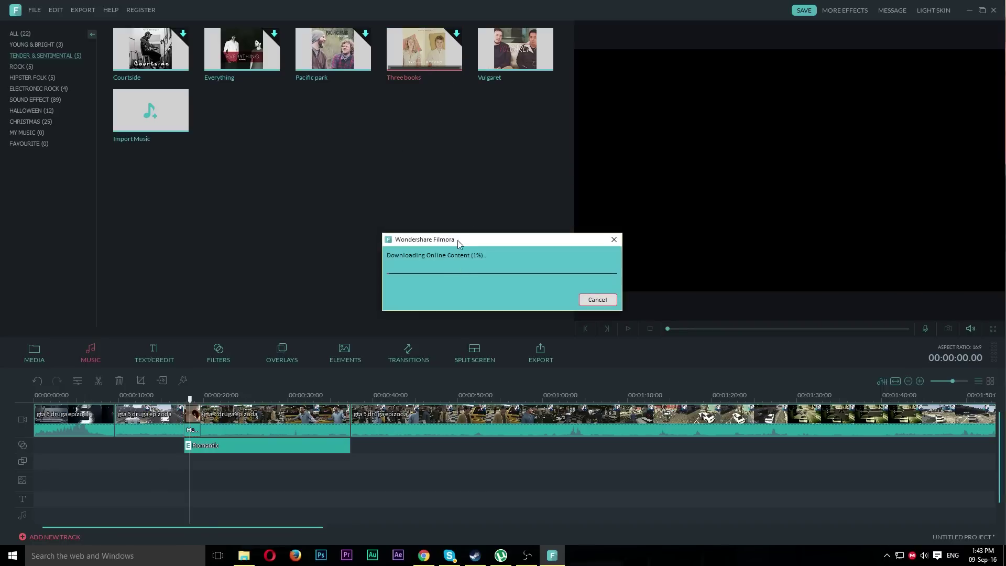
left_click_drag(469, 240, 281, 217)
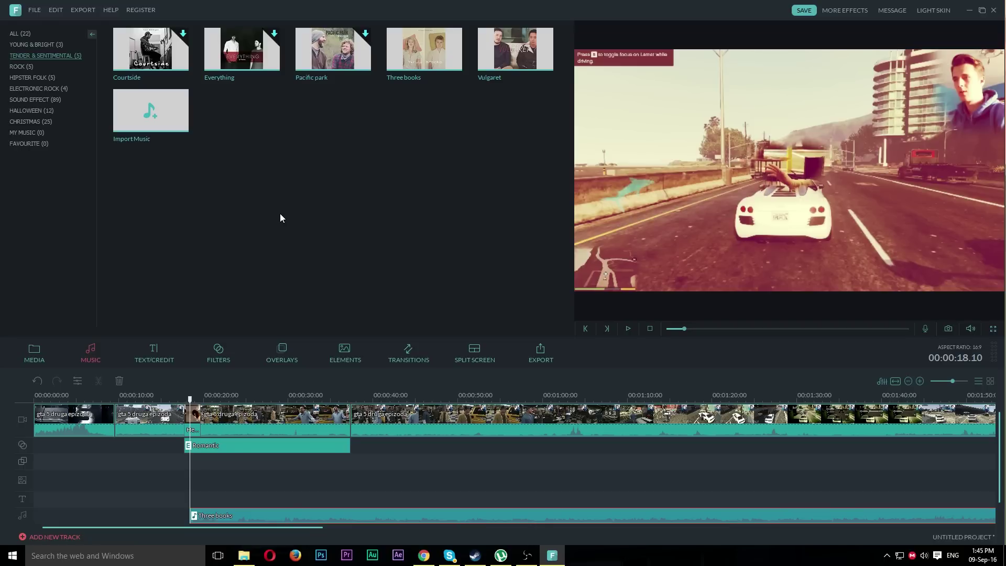
- Play the timeline from 00:00:17.18 to hear the Three books music with the footage
left_click_drag(190, 400, 185, 400)
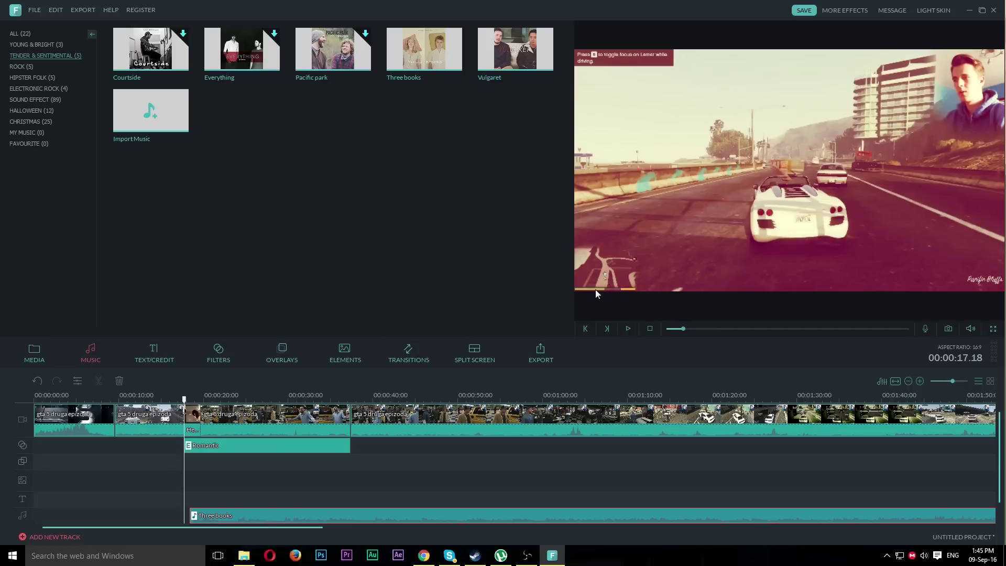
left_click(630, 331)
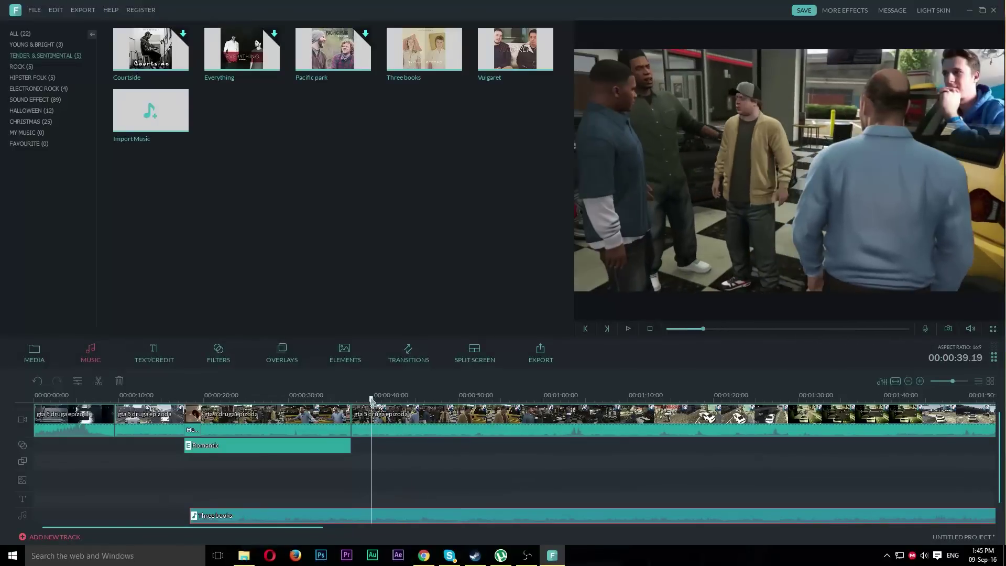
key("space")
- Split the Three books music at 00:02:25.16 and delete the part before the cut
left_click_drag(373, 397, 689, 419)
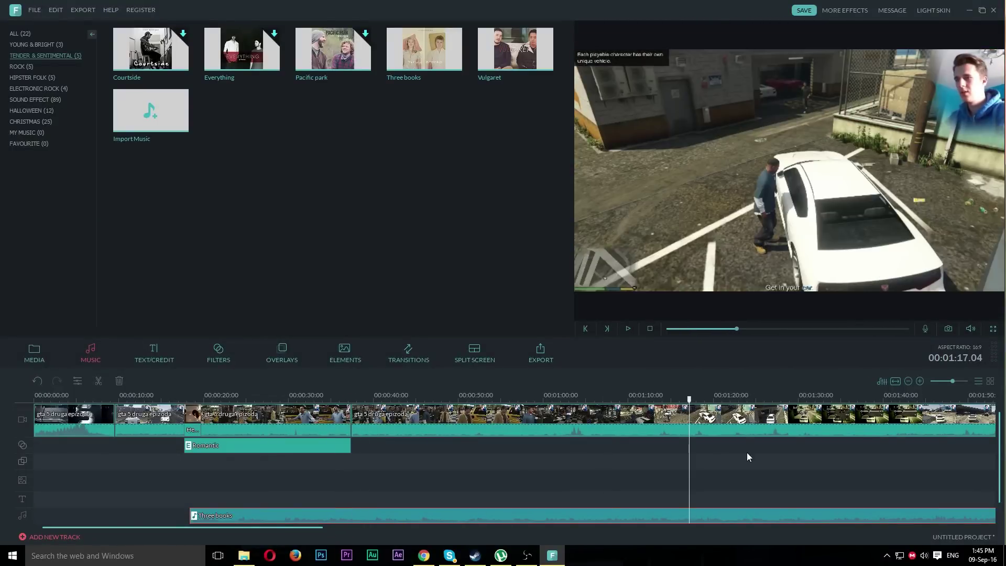
scroll(819, 394, "down", 1)
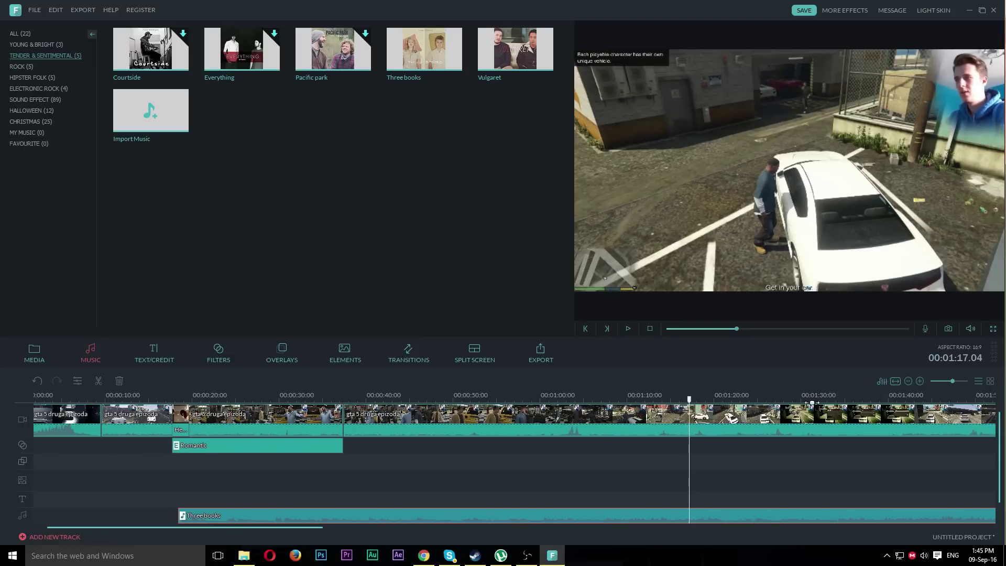
scroll(818, 394, "down", 1)
scroll(317, 394, "down", 3)
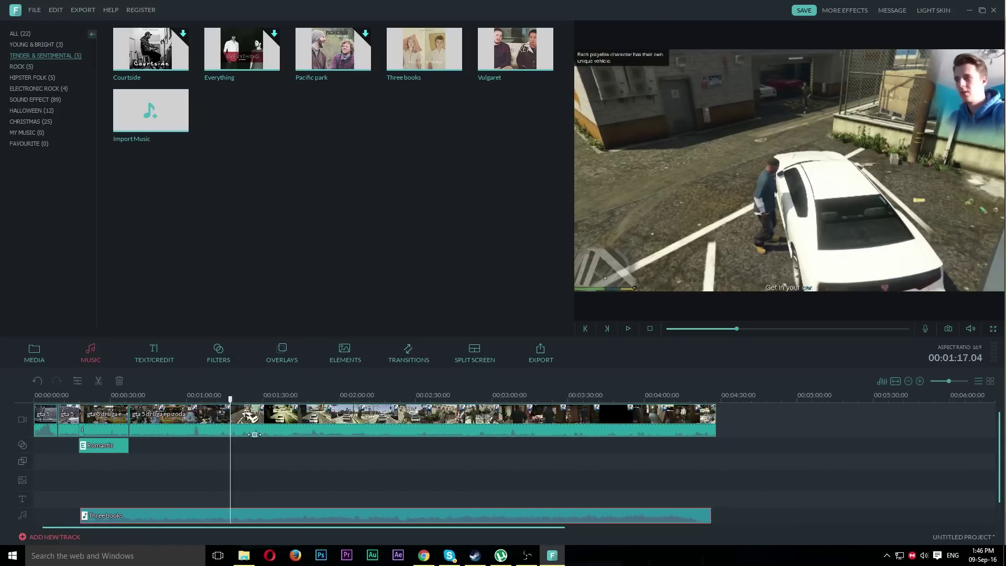
left_click(317, 394)
key("space")
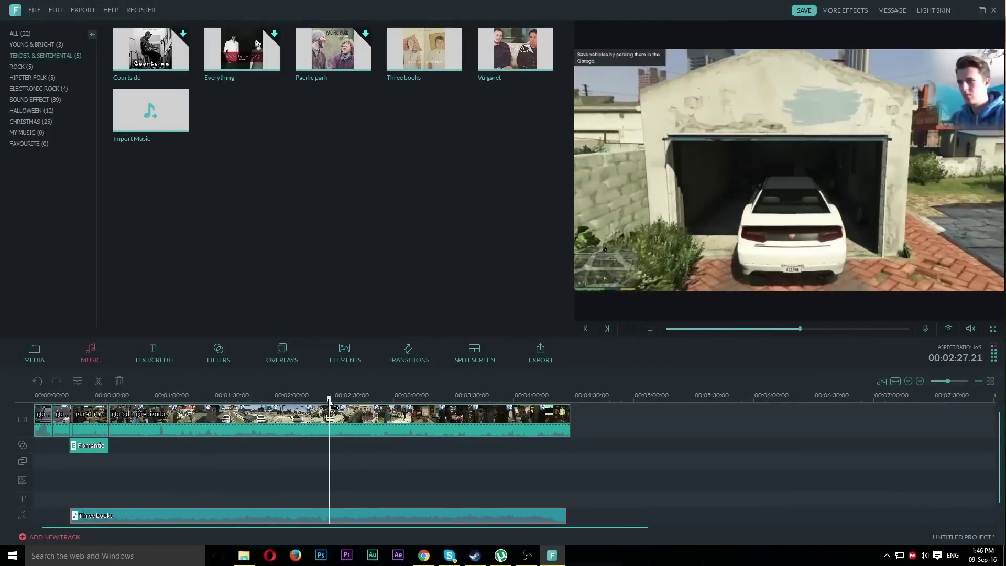
left_click_drag(322, 396, 325, 414)
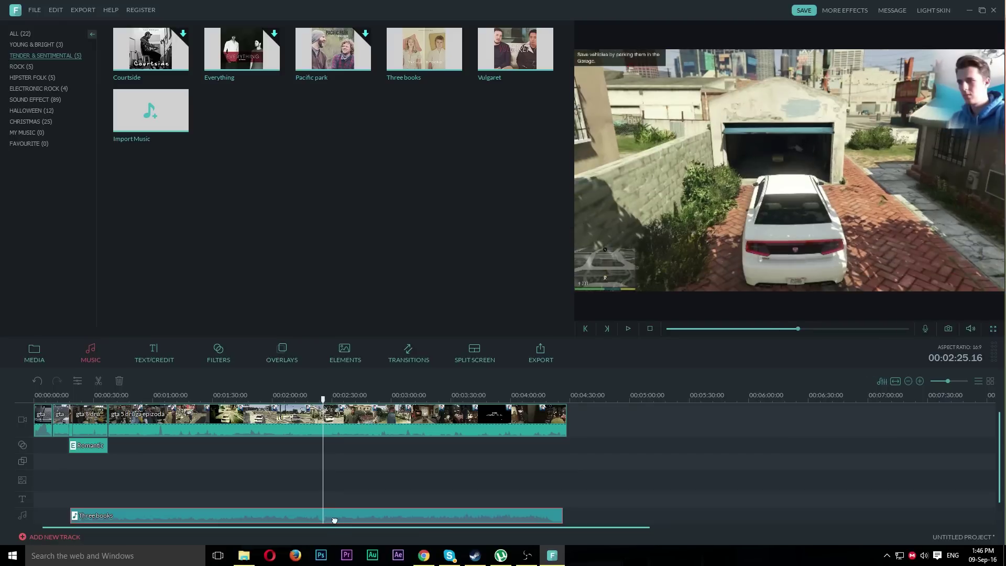
left_click(101, 384)
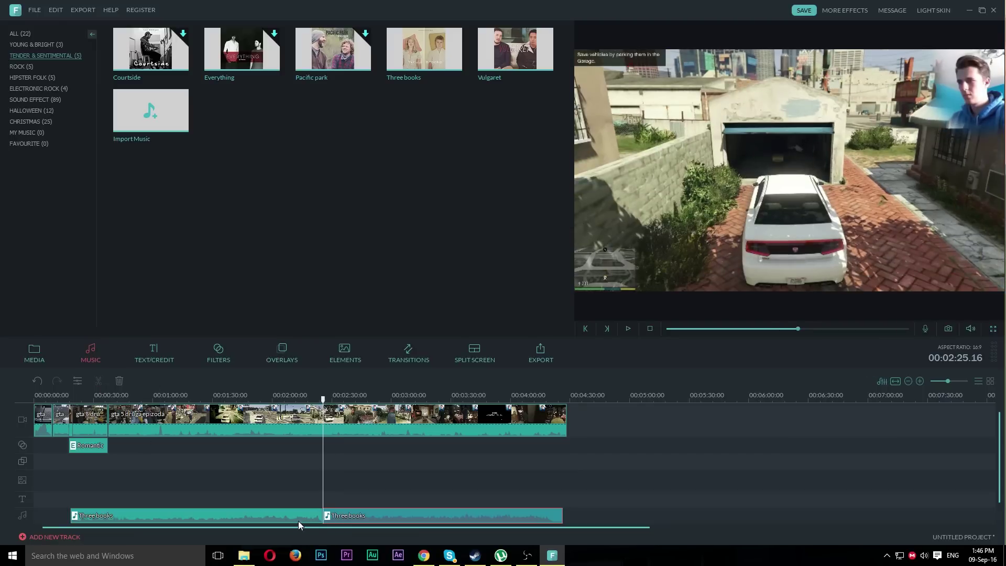
left_click(308, 519)
key("Delete")
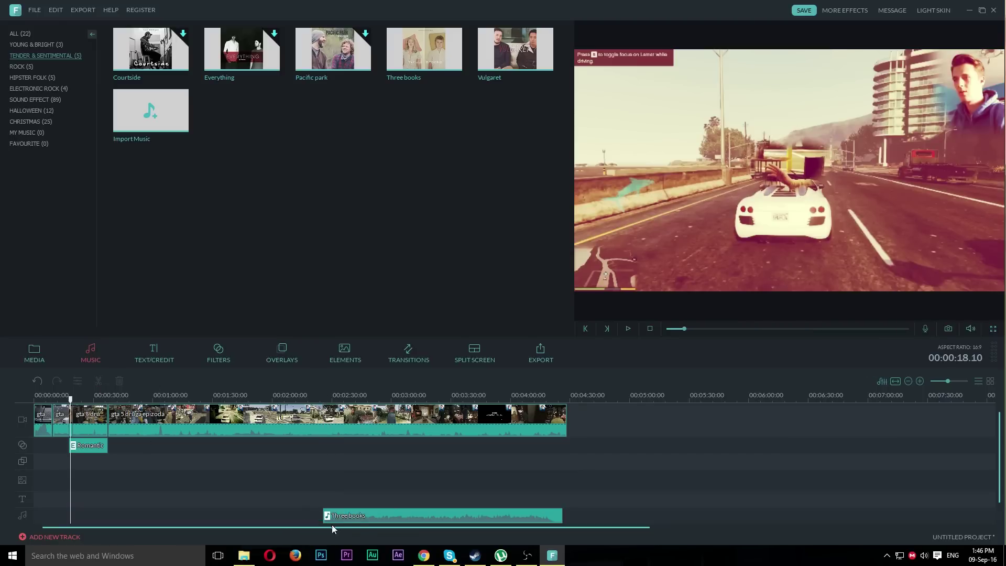
- Move the remaining Three books piece to the start of the Romantic filter at 00:00:17.18 and preview that section
left_click_drag(380, 519, 118, 493)
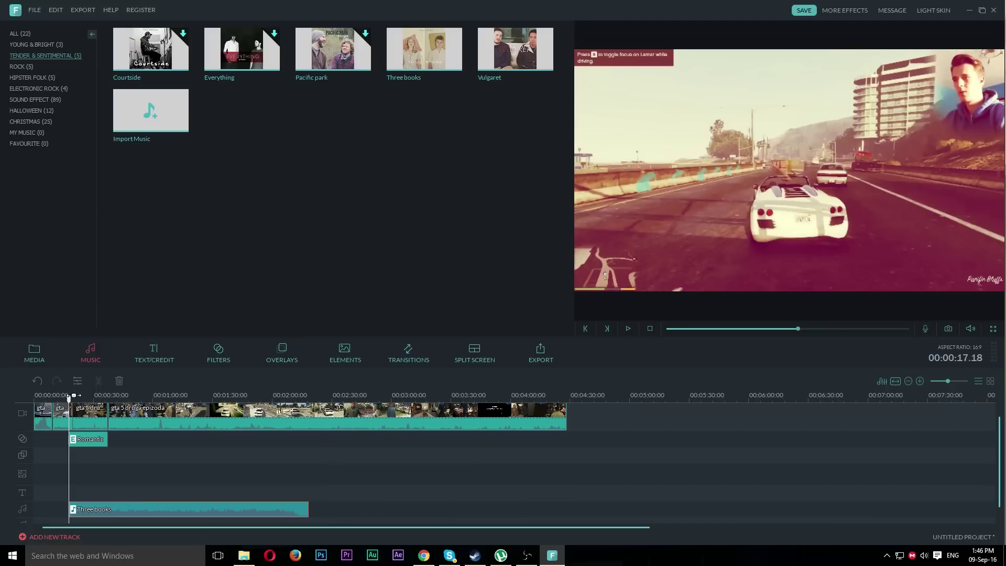
left_click(78, 398)
key("space")
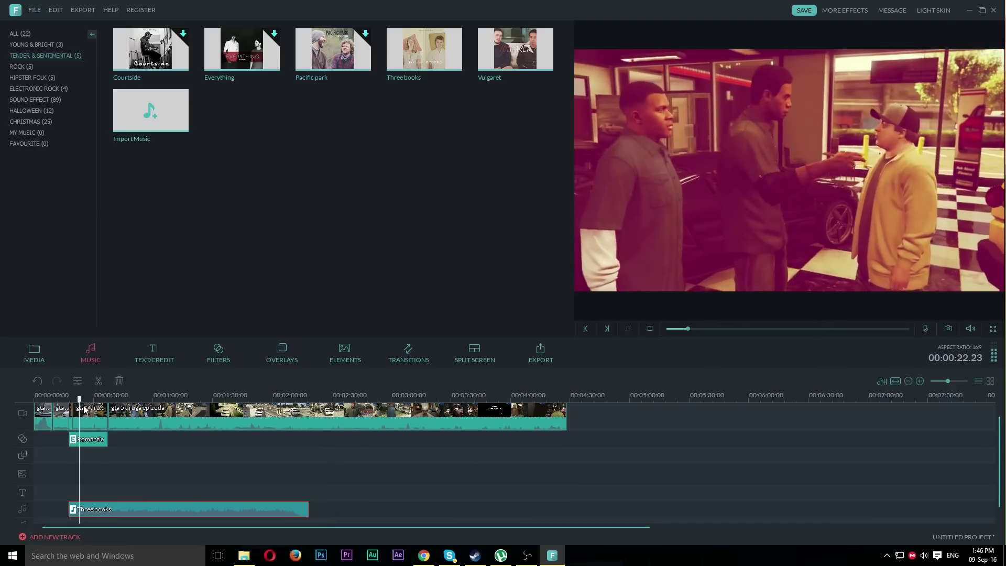
key("space")
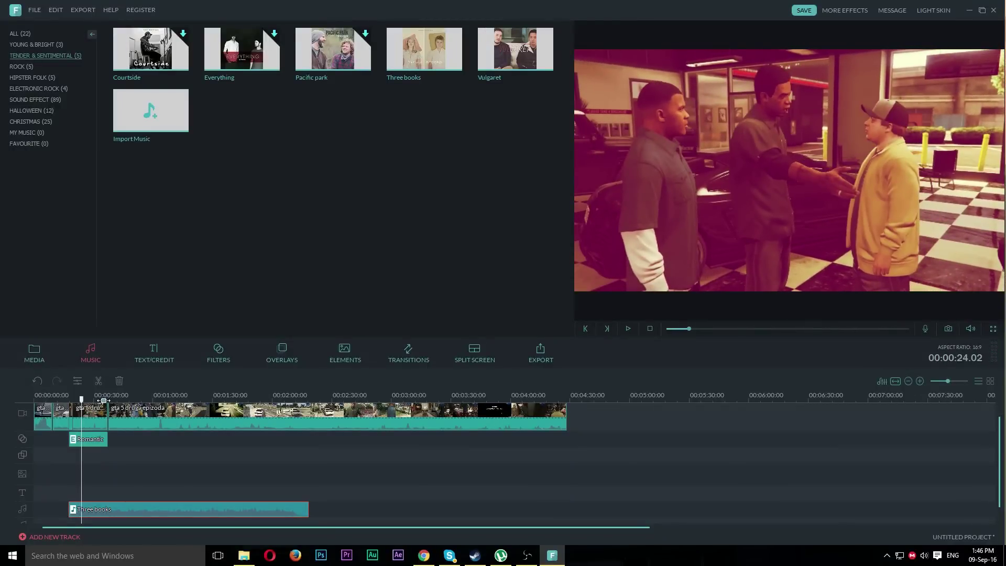
- Split the Three books music at 00:00:37.02, near the end of the Romantic filter, and delete the part after the cut
left_click_drag(103, 401, 111, 400)
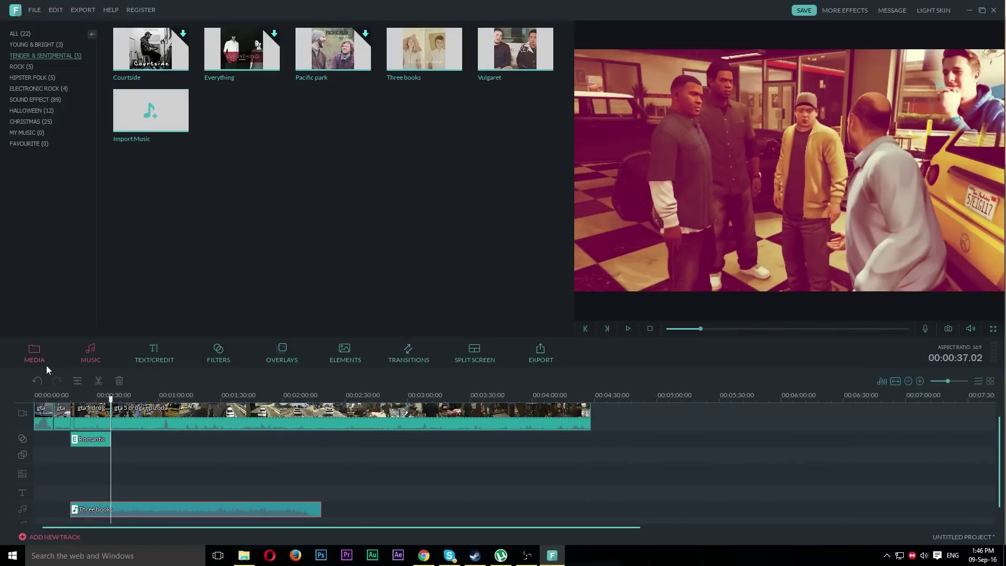
left_click(96, 382)
key("Delete")
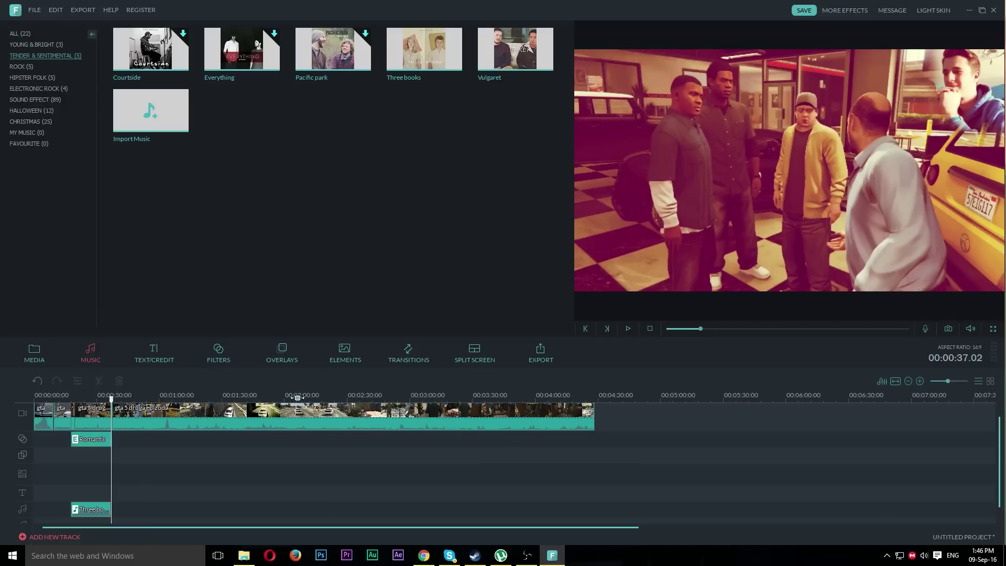
- Skim through the last gta 5 druga epizoda clip and delete it from the timeline, from 00:00:37.10 onward
left_click(297, 398)
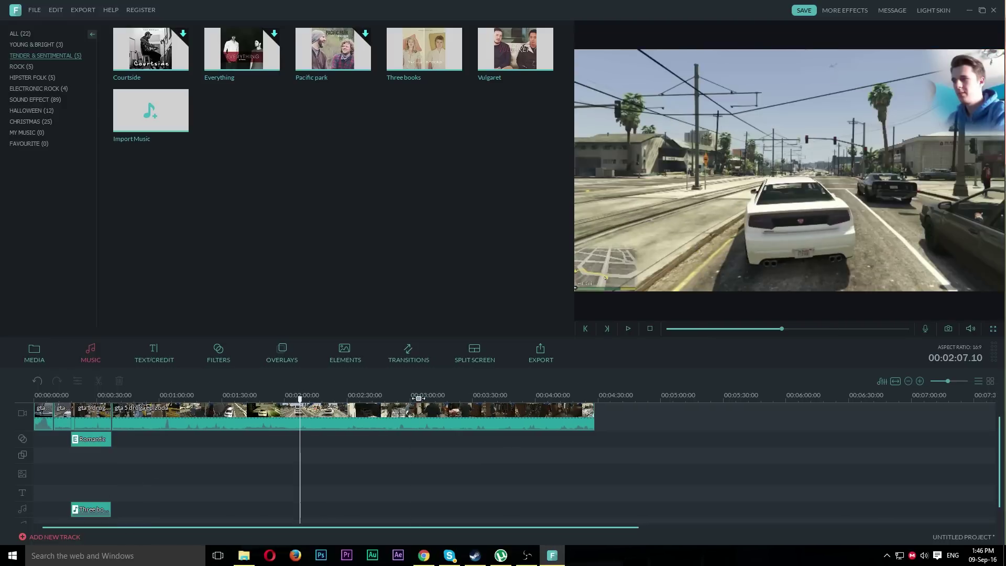
left_click(418, 398)
left_click(444, 398)
left_click(486, 398)
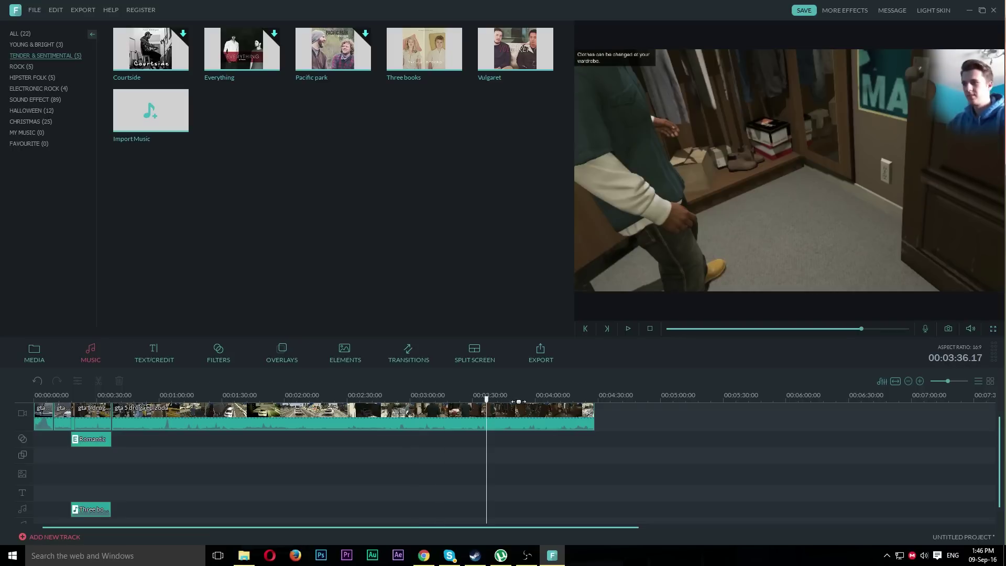
left_click(540, 399)
left_click(558, 398)
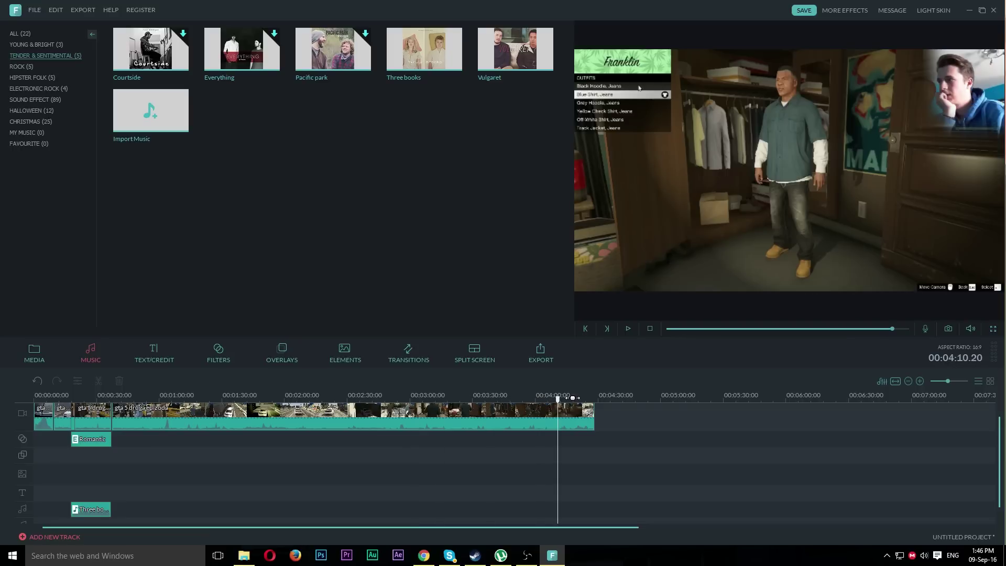
left_click(383, 413)
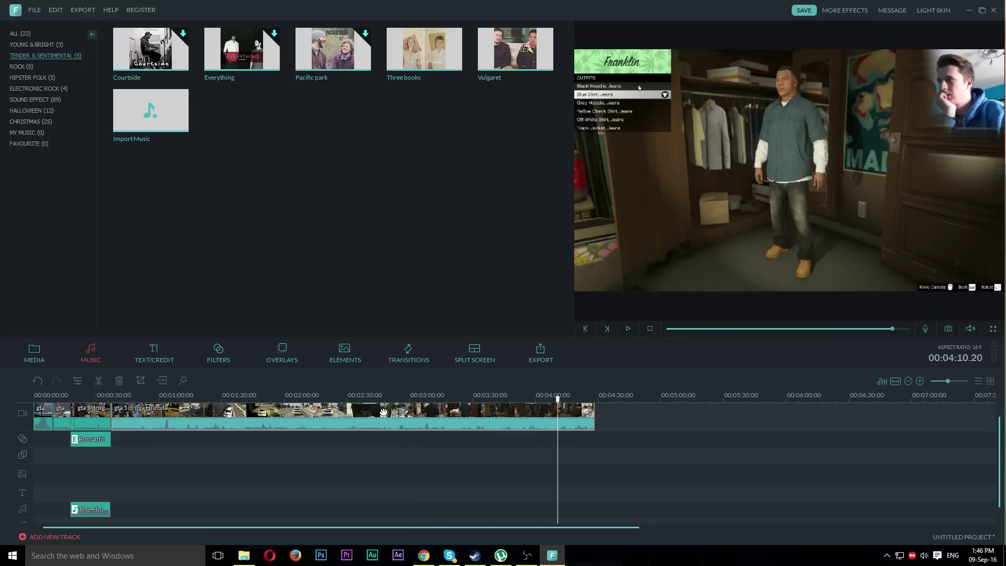
key("Delete")
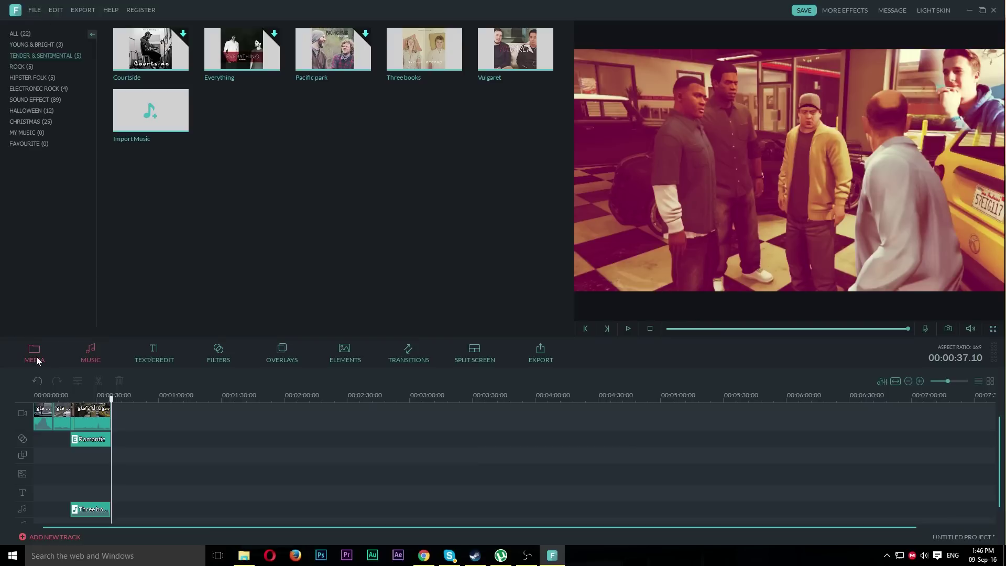
- Add the aaadasdasa video from the media album to the video track right after the third clip
left_click(37, 359)
left_click_drag(174, 86, 162, 417)
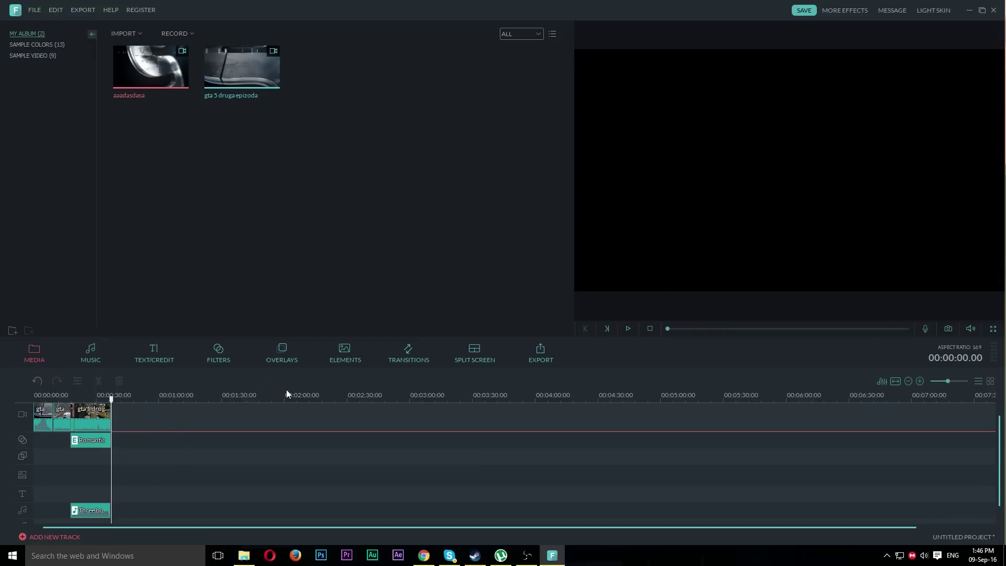
left_click(216, 398)
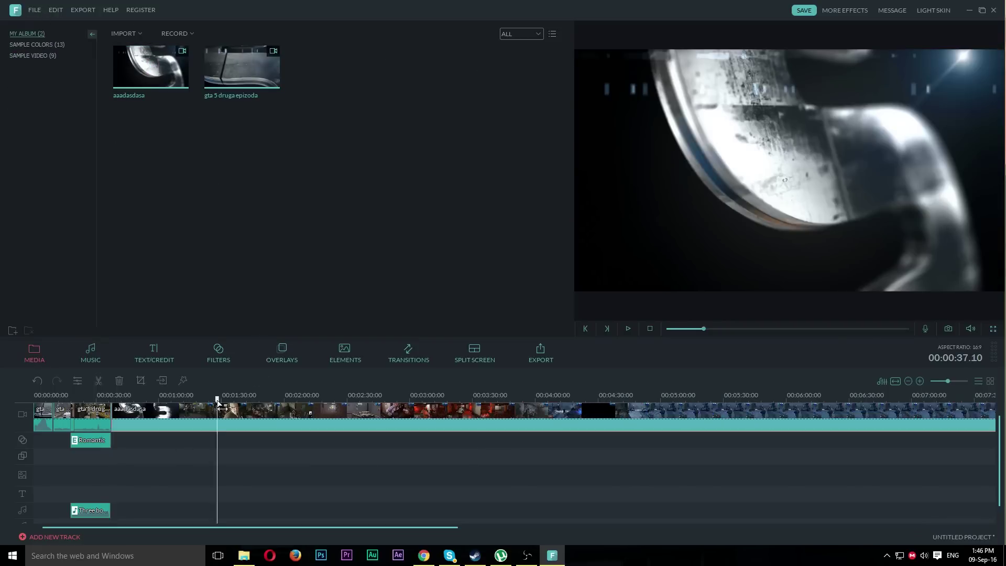
- Split the aaadasdasa clip at 00:01:41.12 and delete the part before the cut
left_click(246, 401)
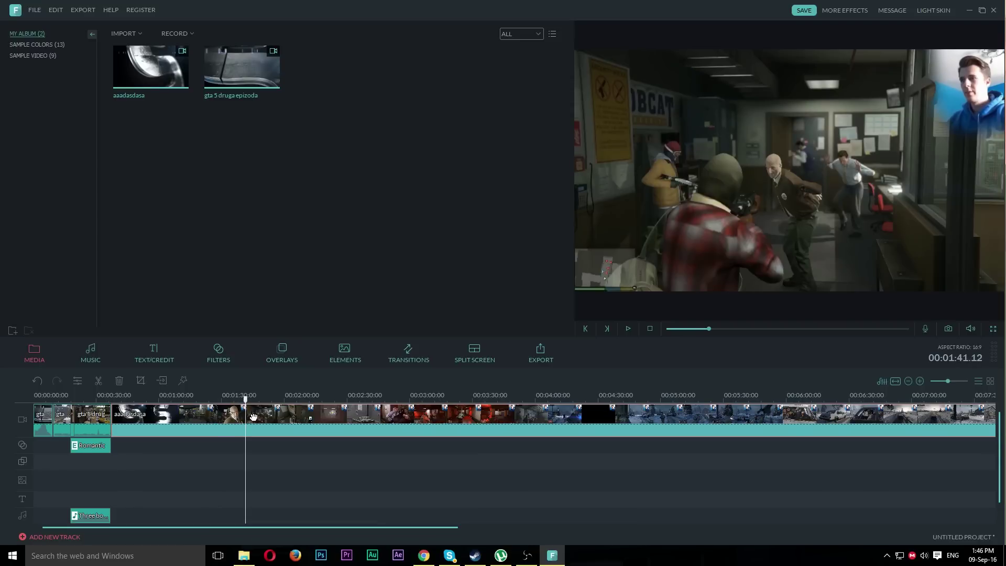
left_click(98, 381)
left_click(196, 411)
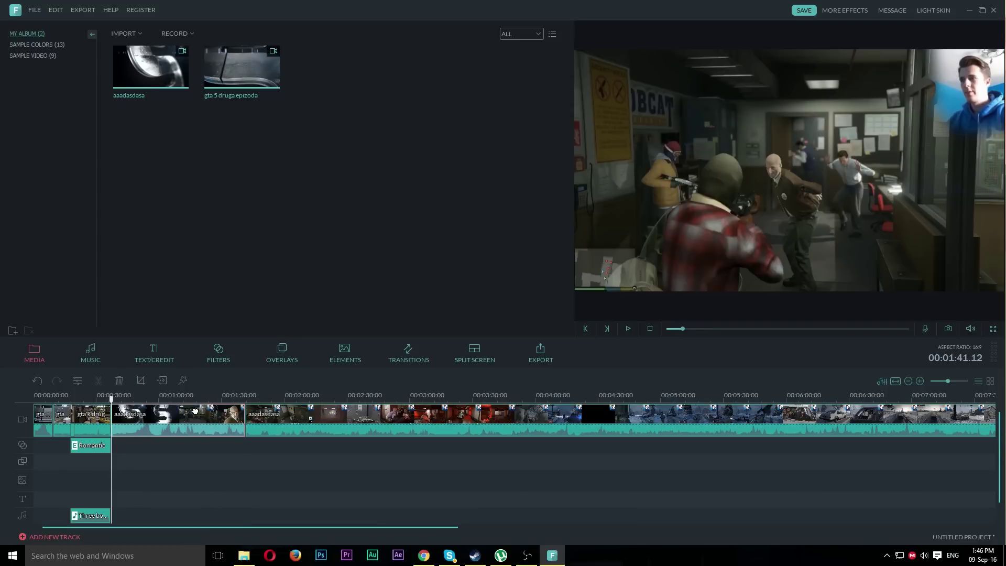
left_click(119, 381)
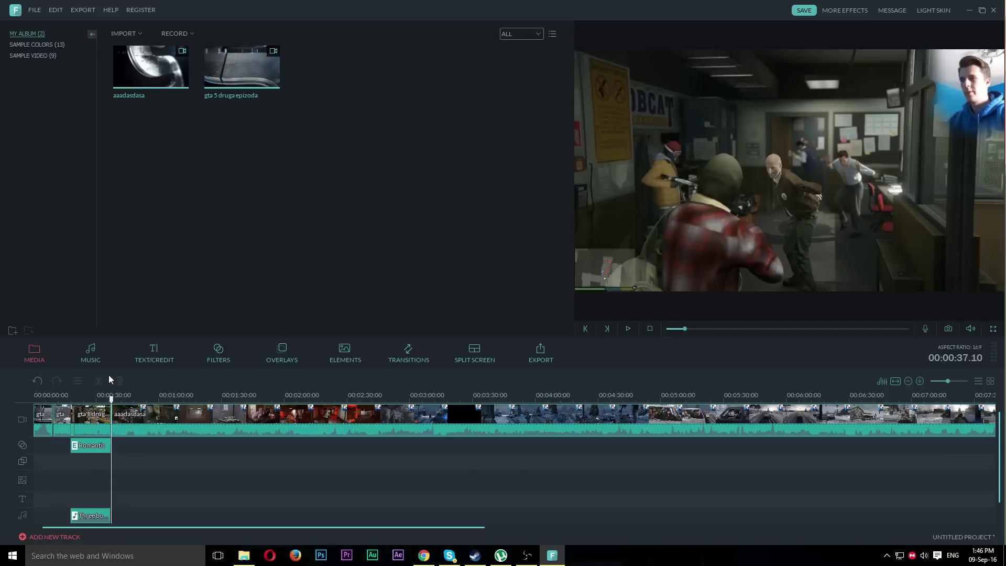
- Look through the transition library and preview the Matrix transition
left_click(102, 430)
left_click(110, 399)
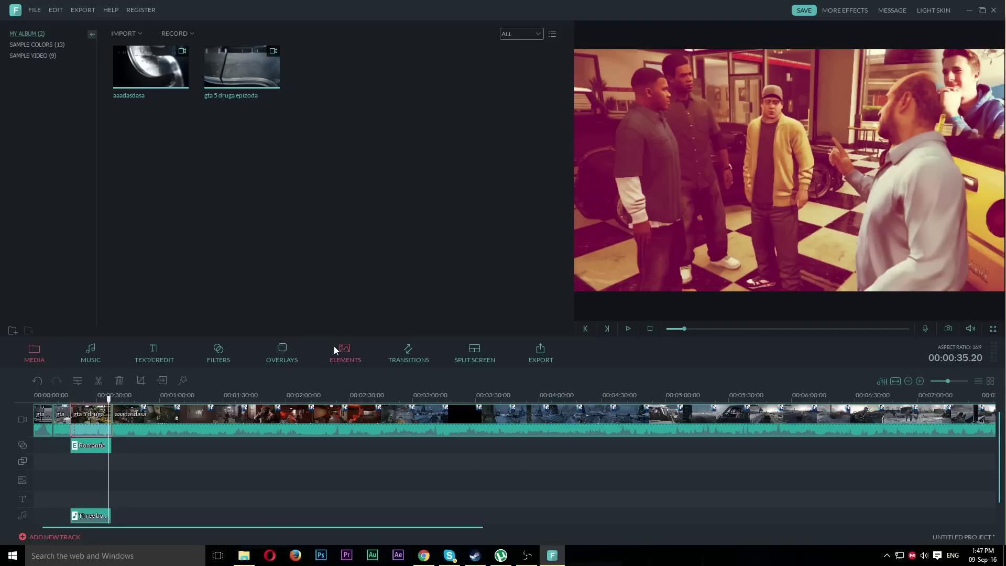
left_click(407, 358)
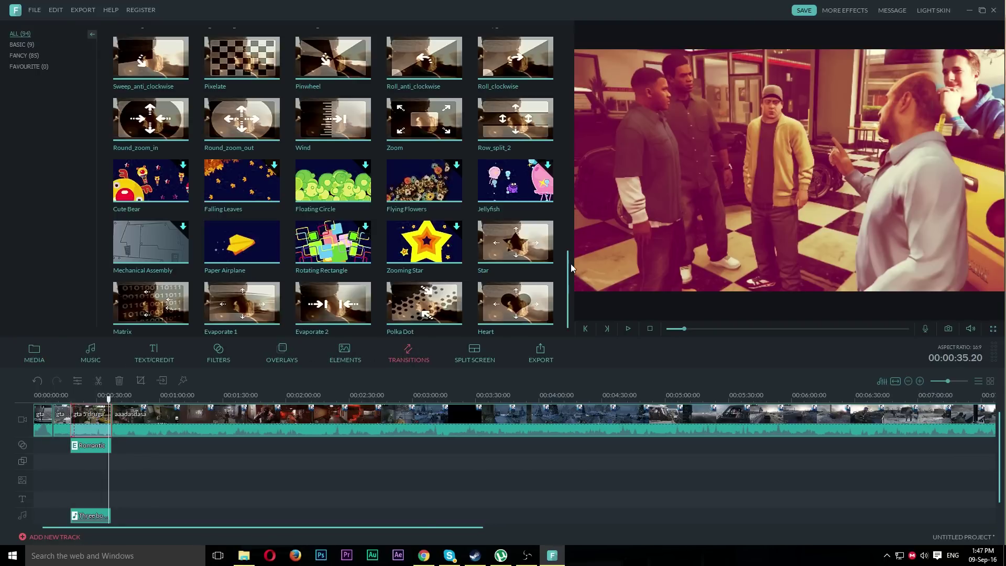
left_click_drag(564, 278, 547, 337)
left_click(173, 296)
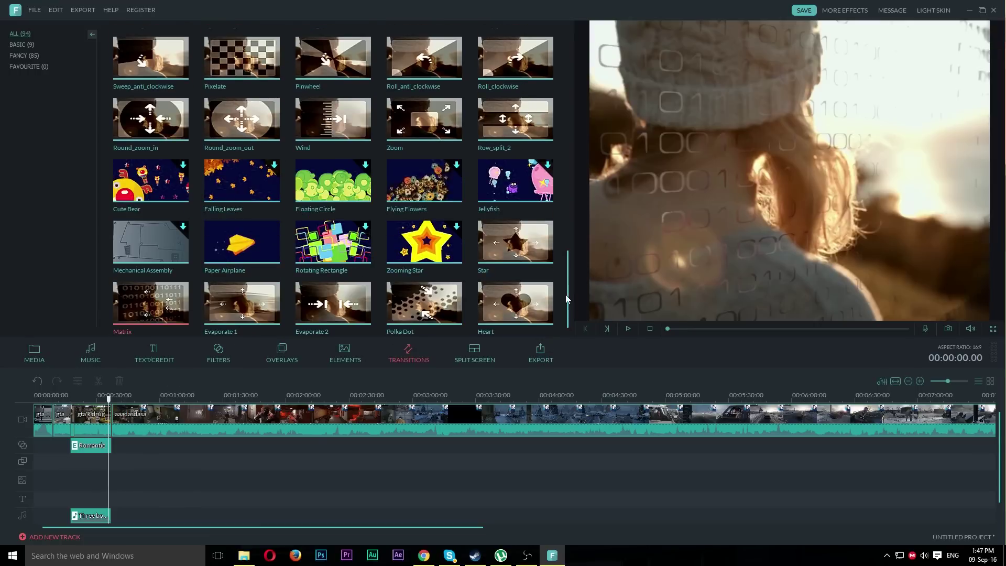
left_click(629, 328)
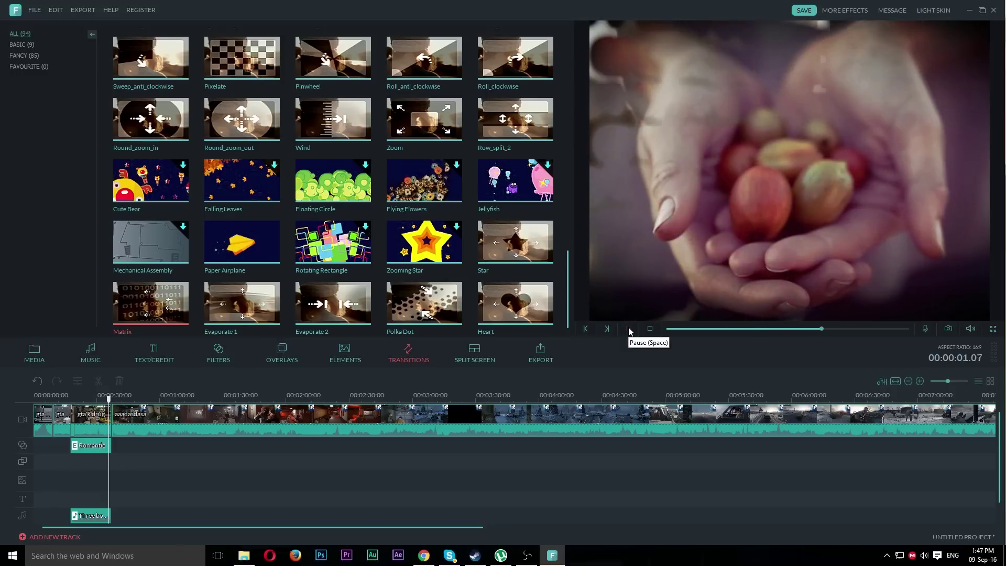
mouse_move(545, 301)
left_click_drag(567, 289, 620, 93)
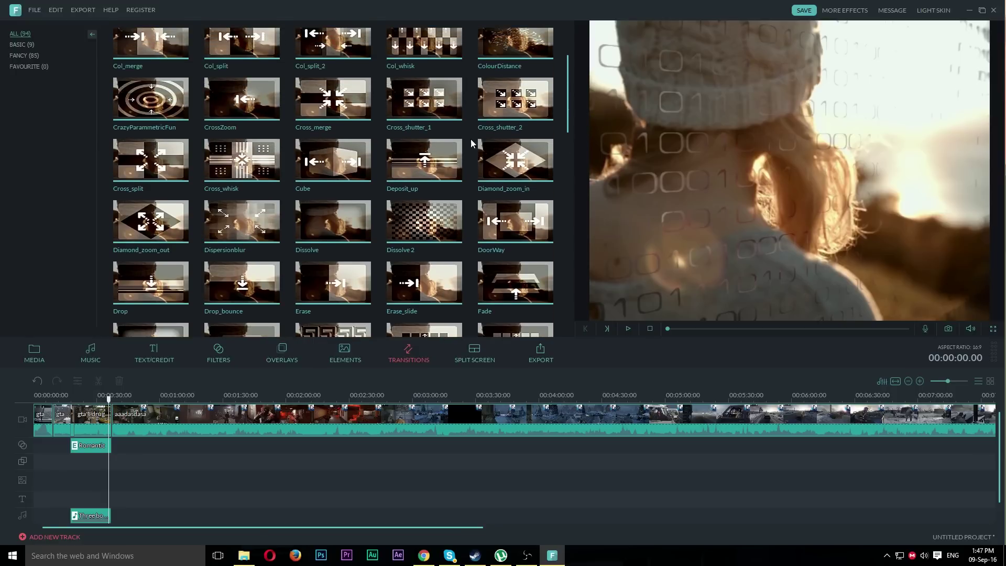
- Place the Deposit_up transition between the third clip and aaadasdasa, and play across the join from 00:00:35.02
left_click(627, 328)
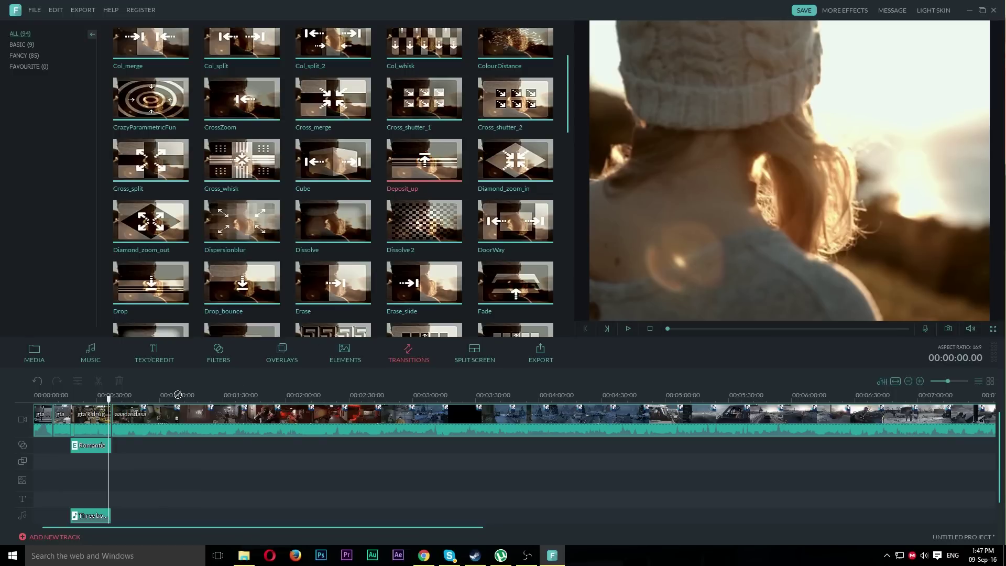
left_click(109, 419)
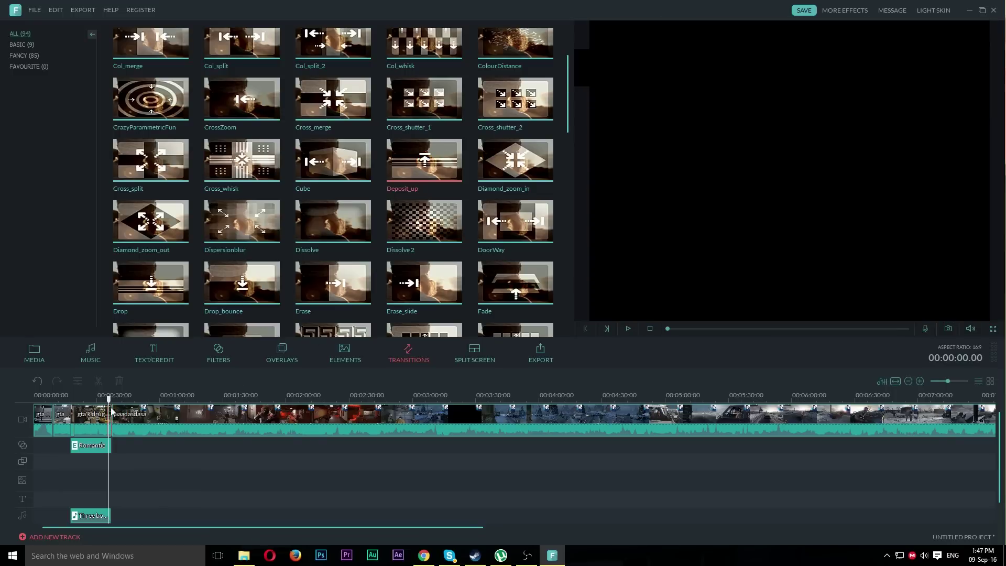
left_click(108, 398)
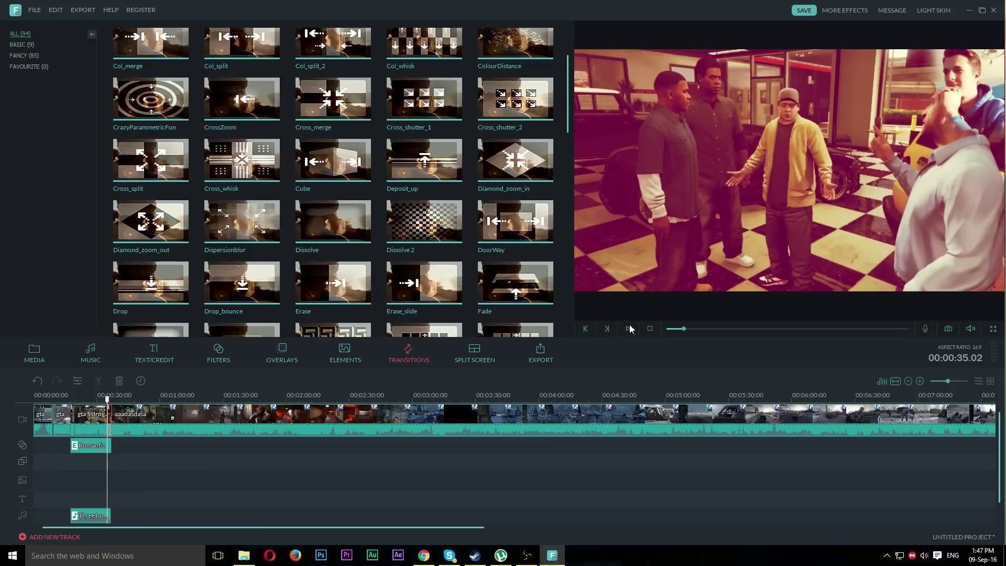
left_click(632, 328)
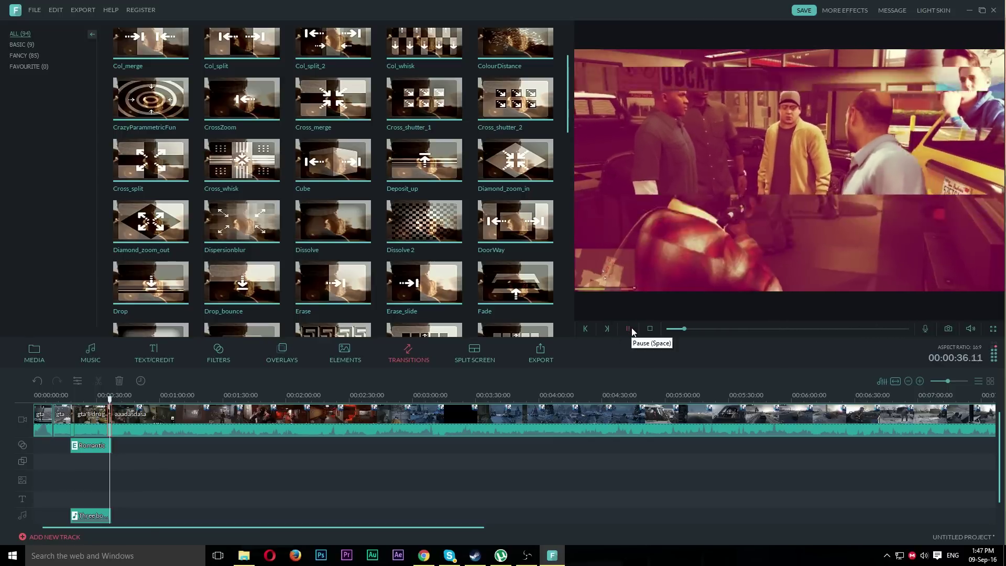
left_click(631, 328)
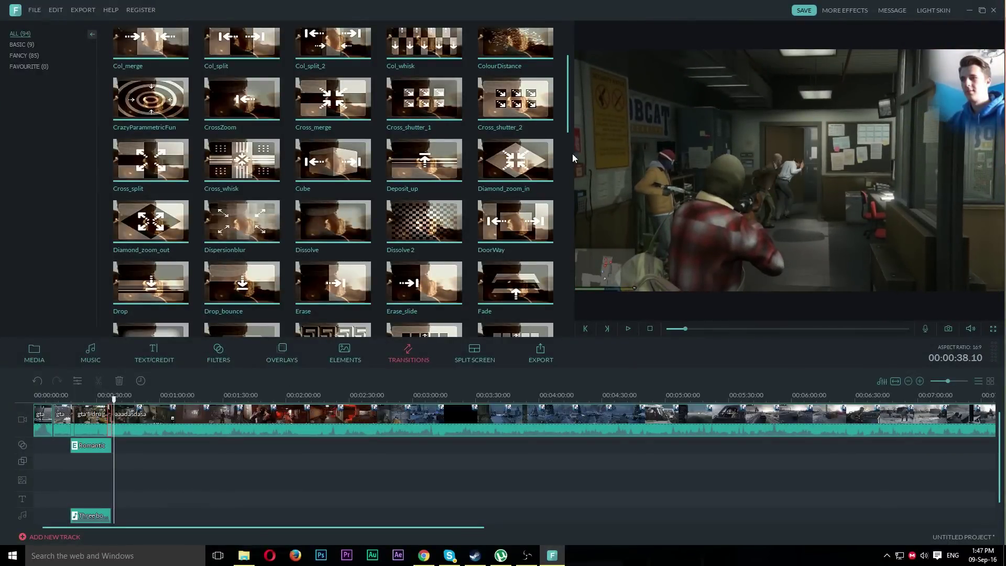
- Browse the Elements library, start downloading the Love 9 element and dismiss the download dialog
left_click_drag(567, 102, 576, 61)
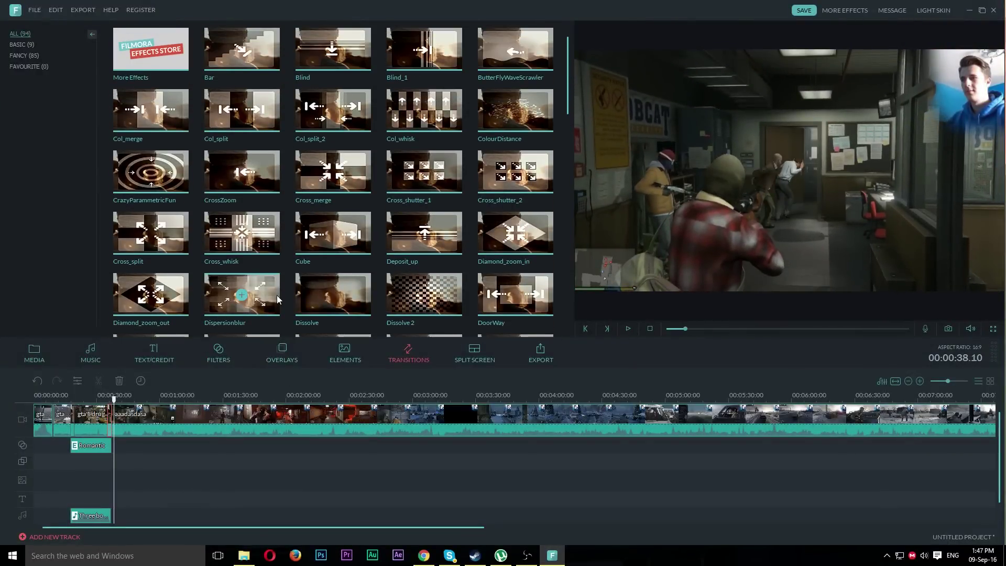
left_click(158, 409)
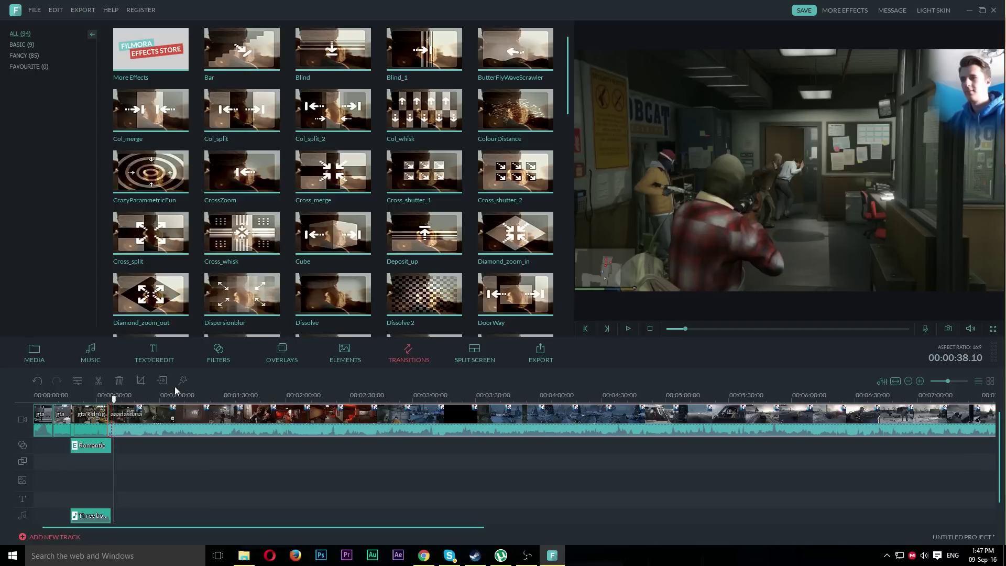
left_click(337, 351)
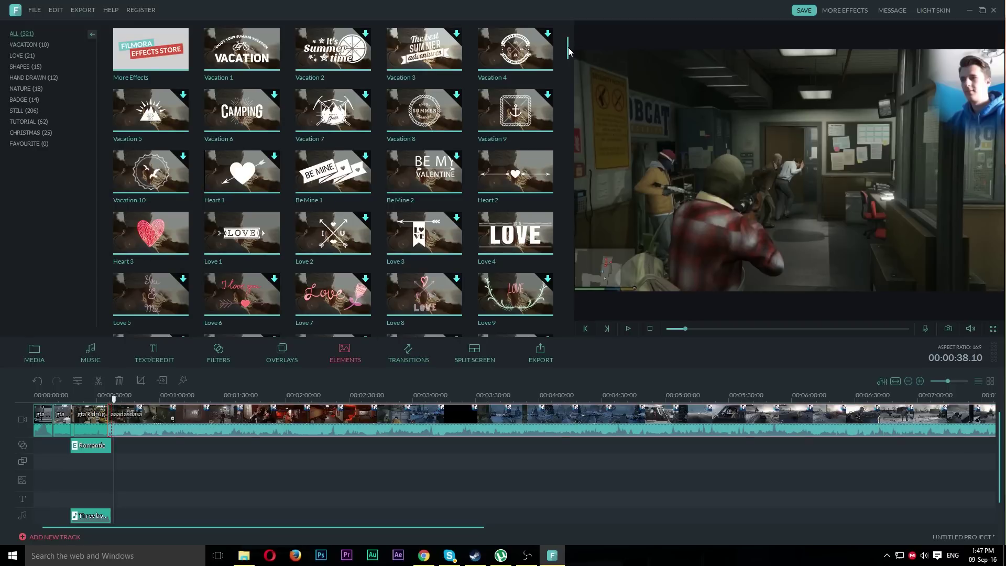
scroll(569, 51, "down", 1)
scroll(570, 51, "up", 1)
left_click_drag(570, 51, 568, 50)
scroll(86, 396, "up", 3)
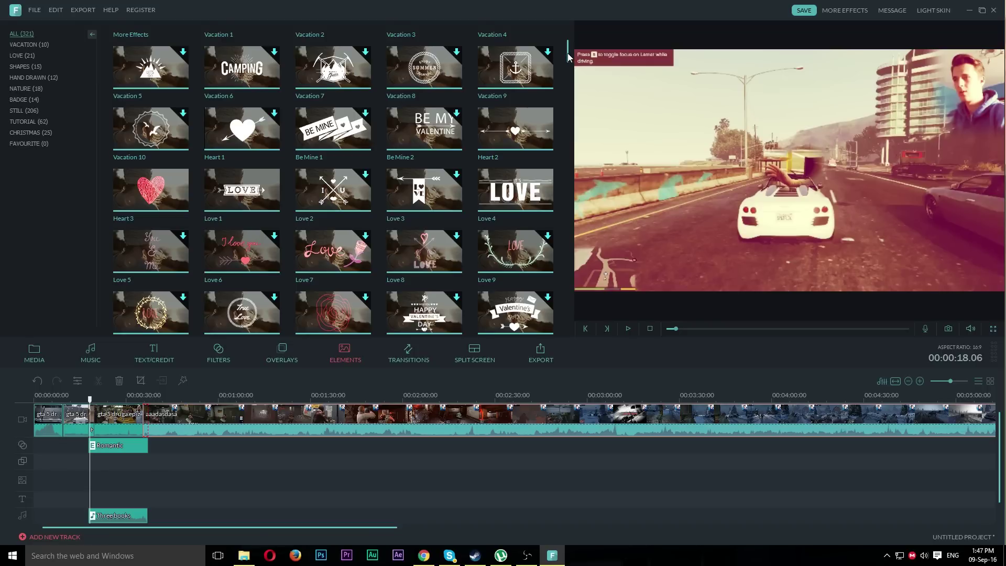
scroll(569, 57, "down", 1)
scroll(569, 57, "down", 1)
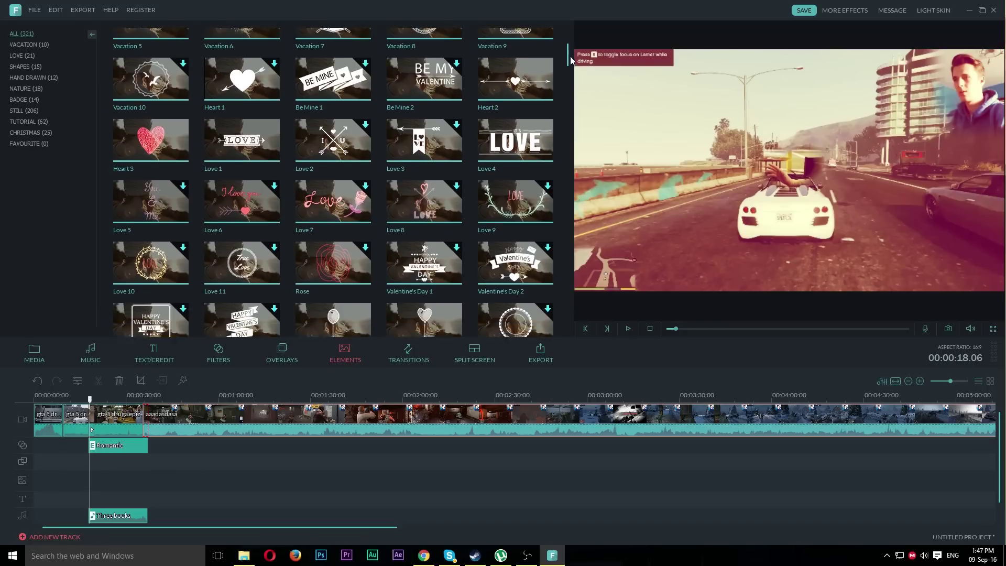
left_click(513, 233)
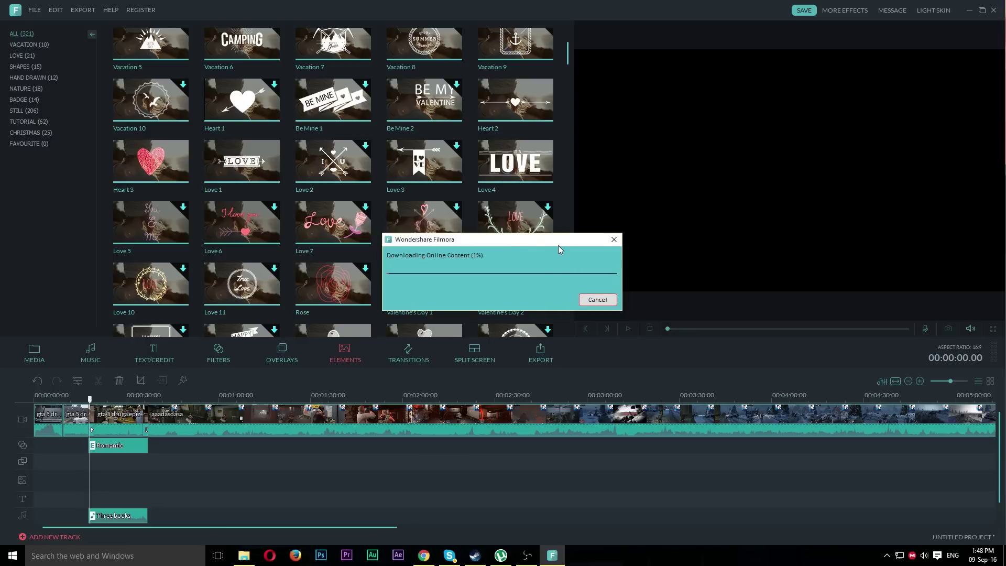
left_click(611, 242)
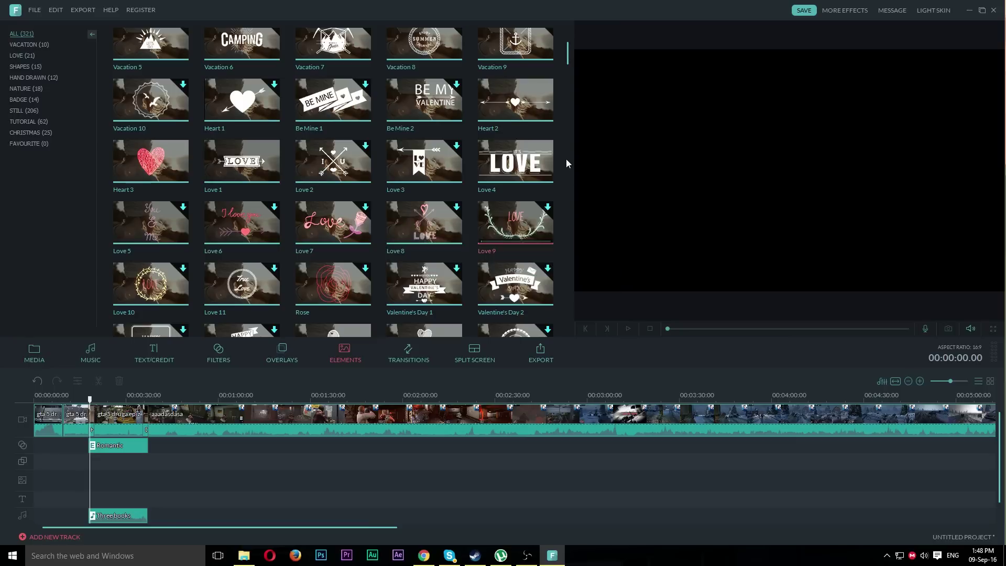
- Add the Love 4 element to the timeline at the start of the Romantic filter and play that section
left_click_drag(540, 185, 84, 400)
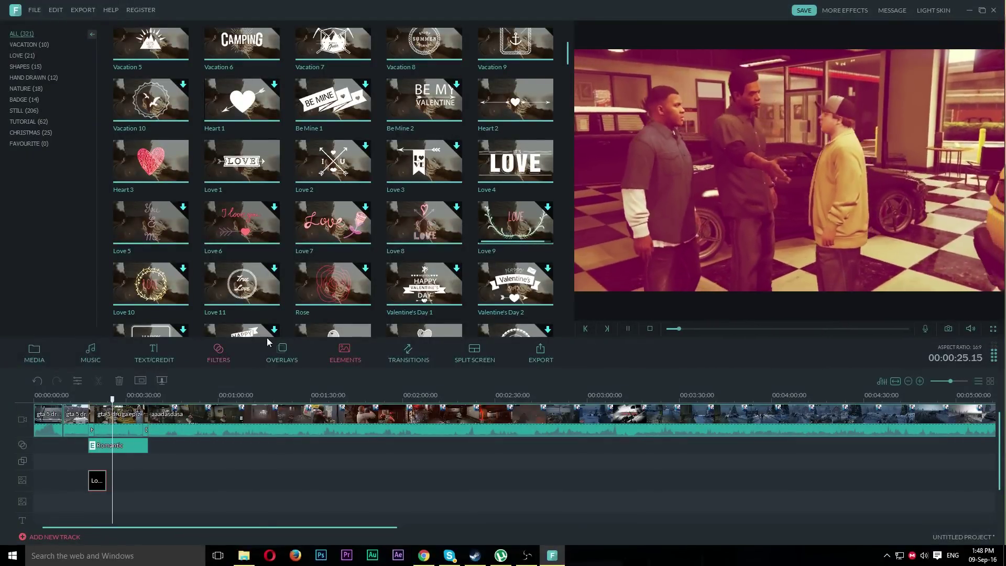
mouse_move(496, 239)
key("space")
- Add the Heart 2 element on a second element track, shift it to just after Love 4, and preview both
mouse_move(530, 103)
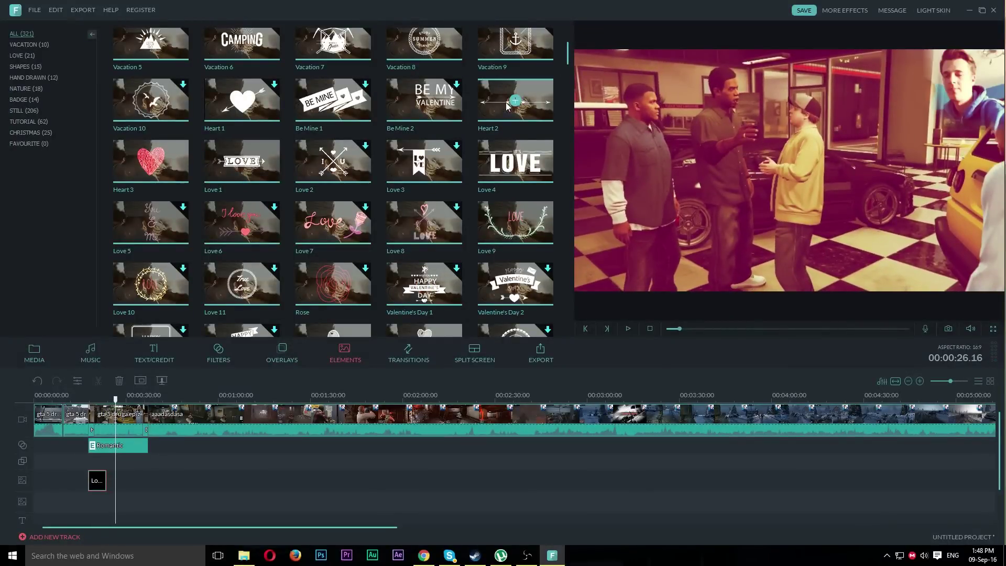
left_click_drag(531, 103, 91, 506)
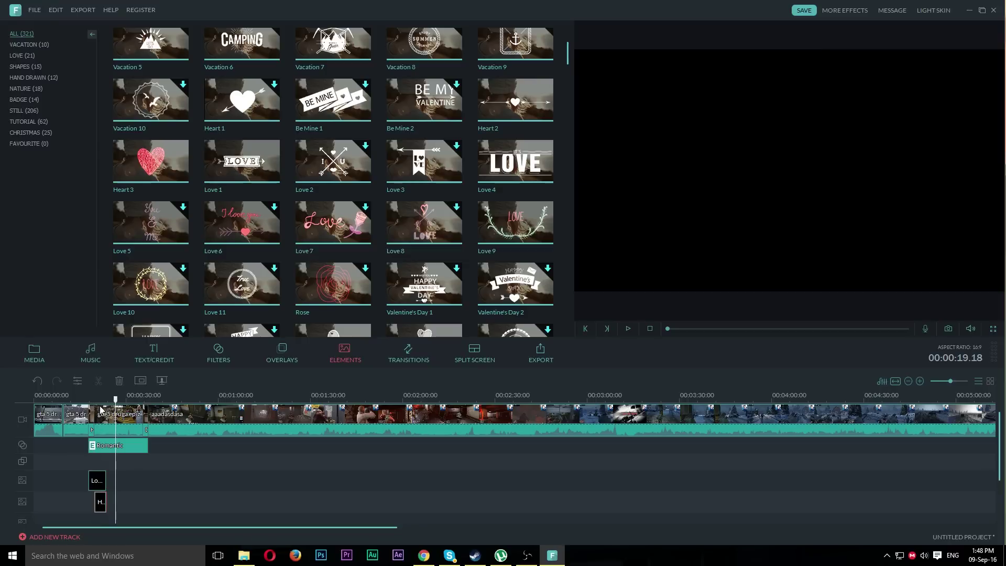
left_click(93, 399)
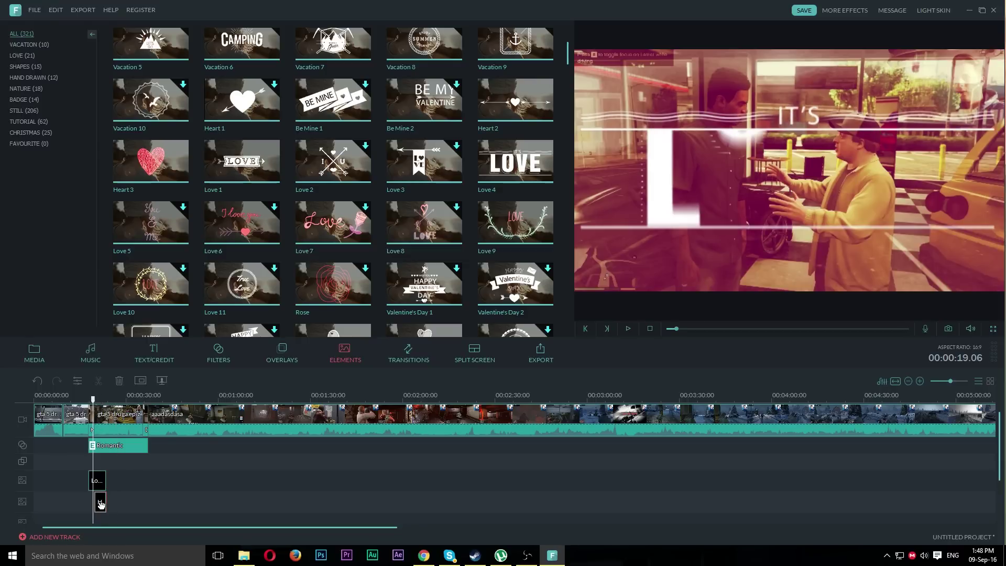
left_click_drag(101, 505, 110, 500)
key("space")
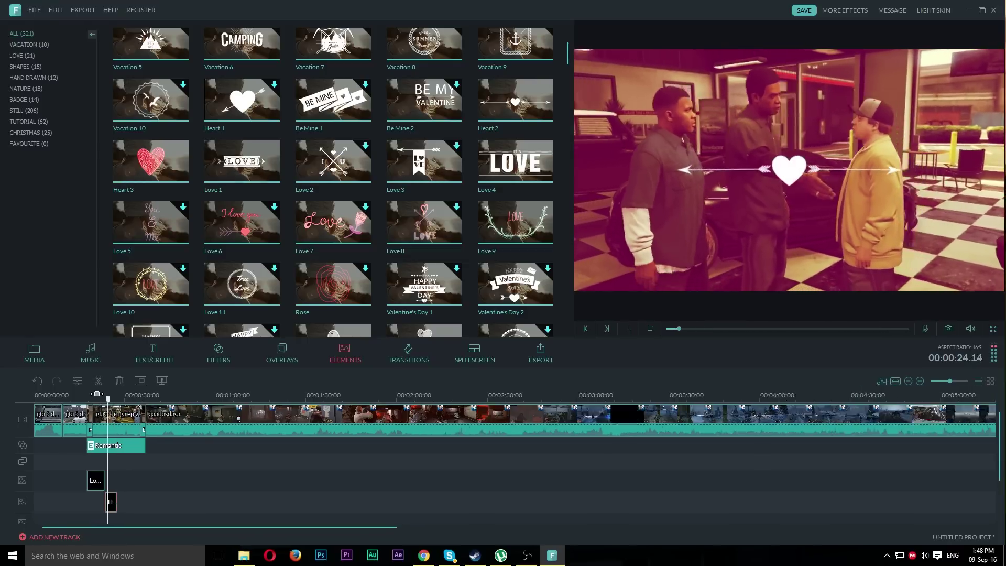
key("space")
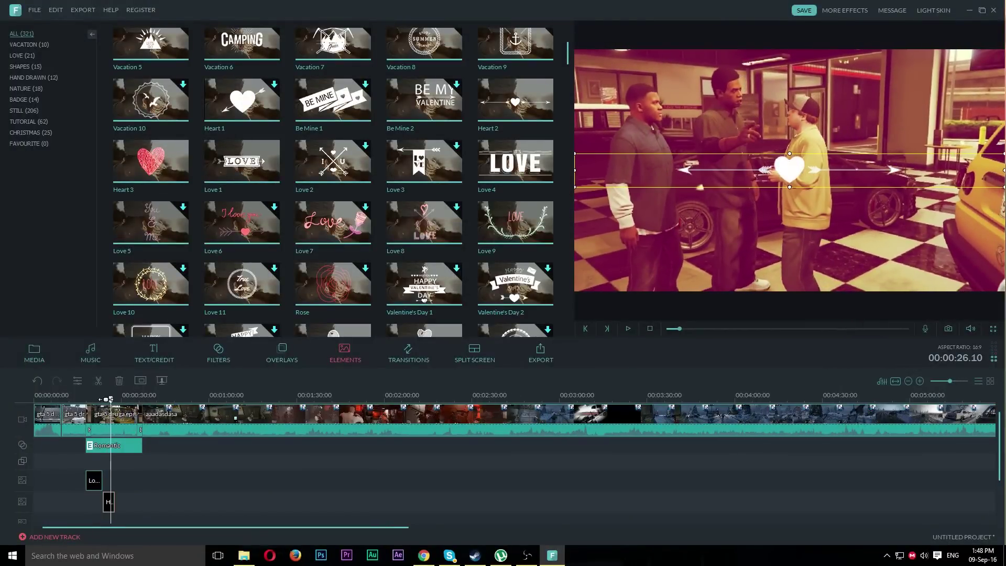
- Replay the Love 4 and Heart 2 section, and check the Deposit_up transition into aaadasdasa
left_click_drag(105, 399, 90, 399)
key("space")
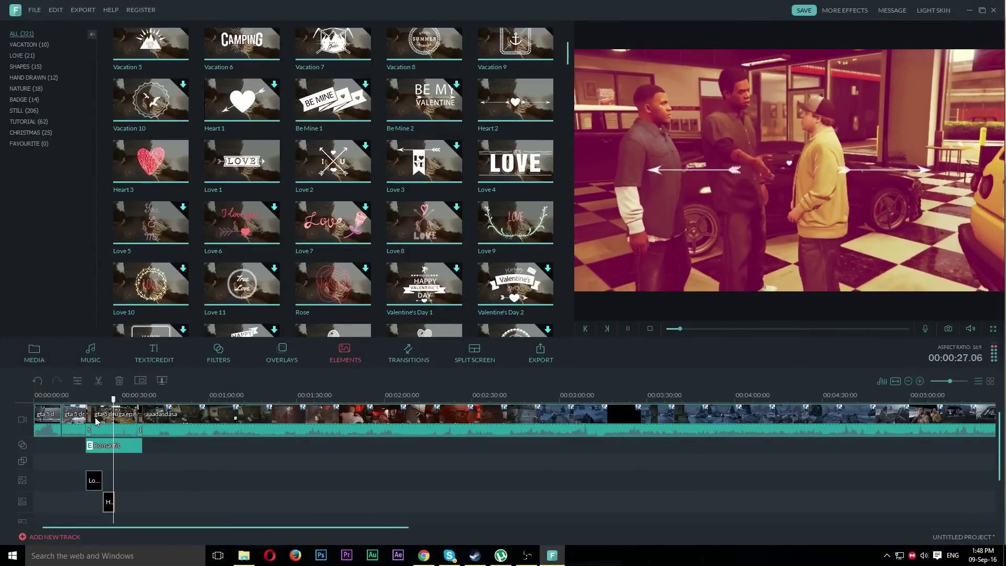
key("space")
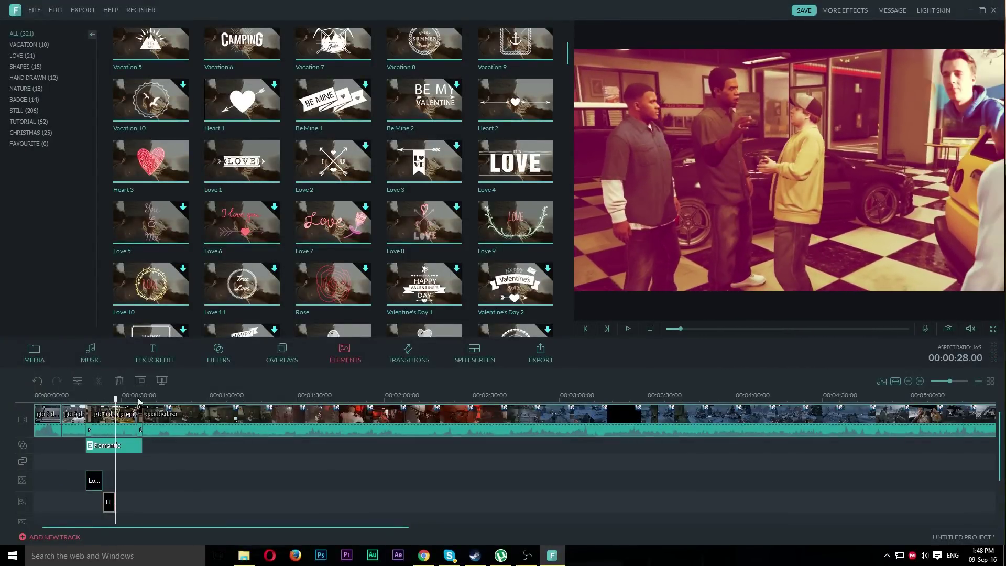
left_click(139, 401)
key("space")
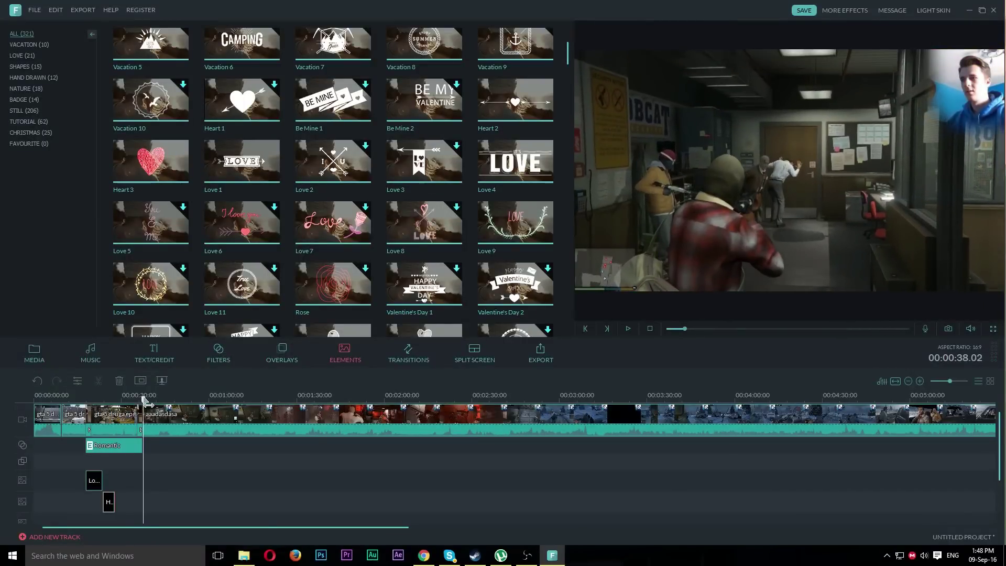
- Browse the title library and preview the Particle 8 and Blair Witch Title presets
left_click(172, 413)
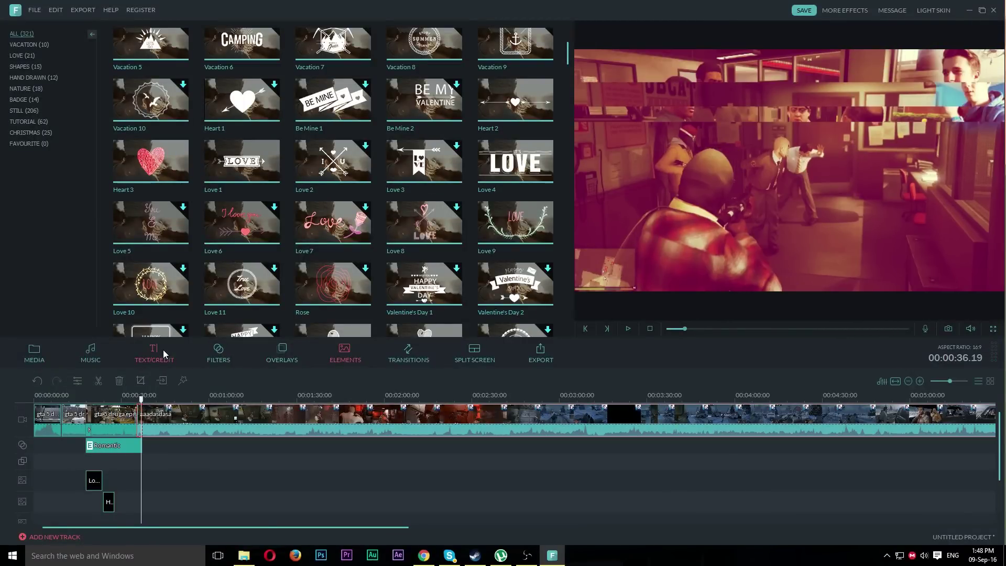
left_click(163, 349)
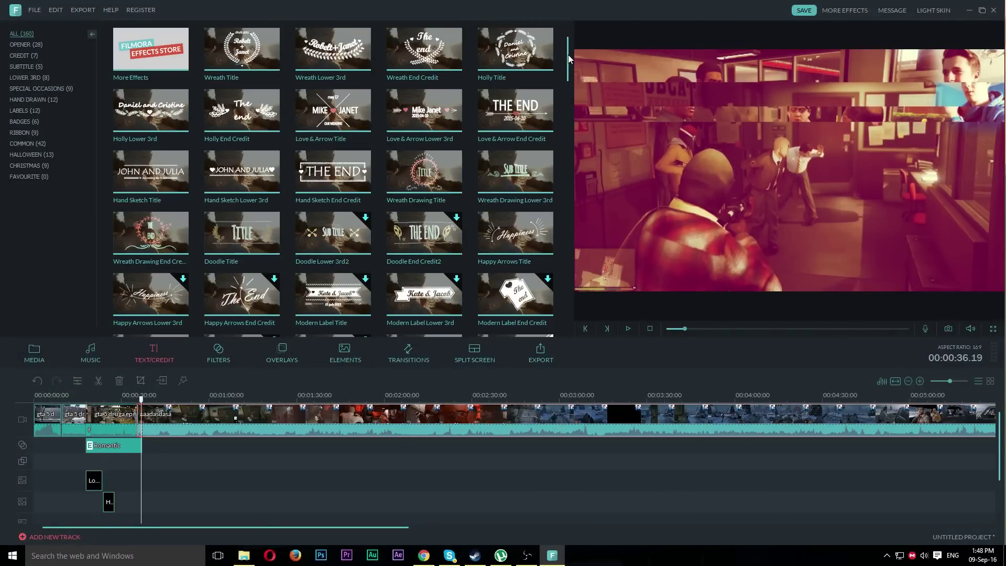
left_click_drag(569, 54, 564, 201)
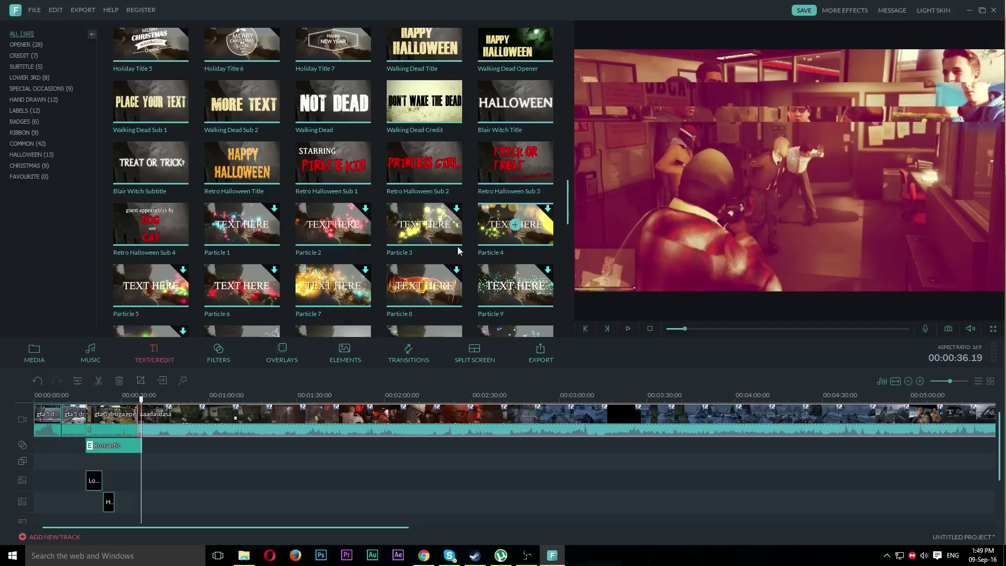
left_click(437, 276)
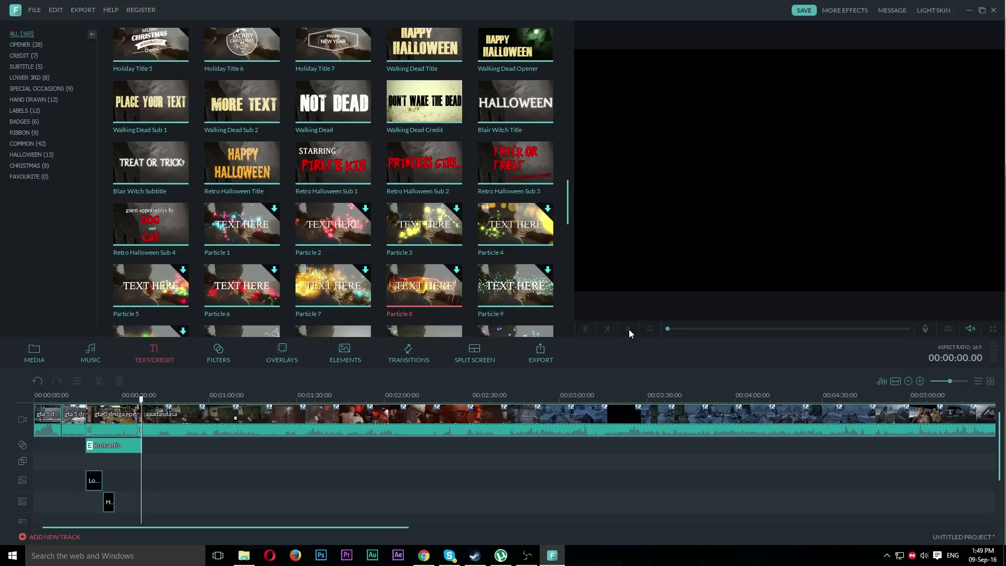
left_click_drag(569, 210, 573, 185)
left_click(511, 248)
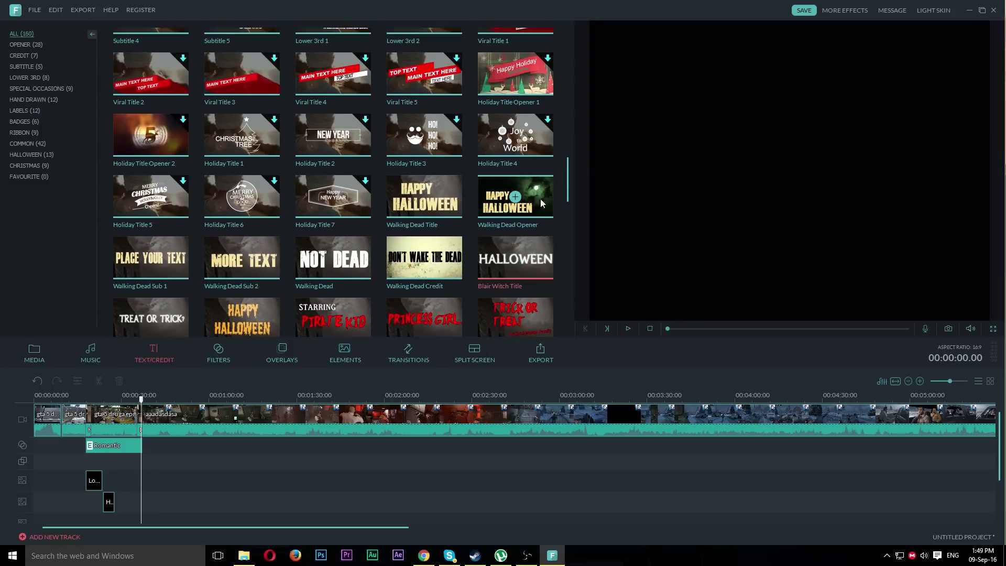
- Add the Walking Dead Credit title to the text track at the end of the Romantic filter and play it
left_click(446, 250)
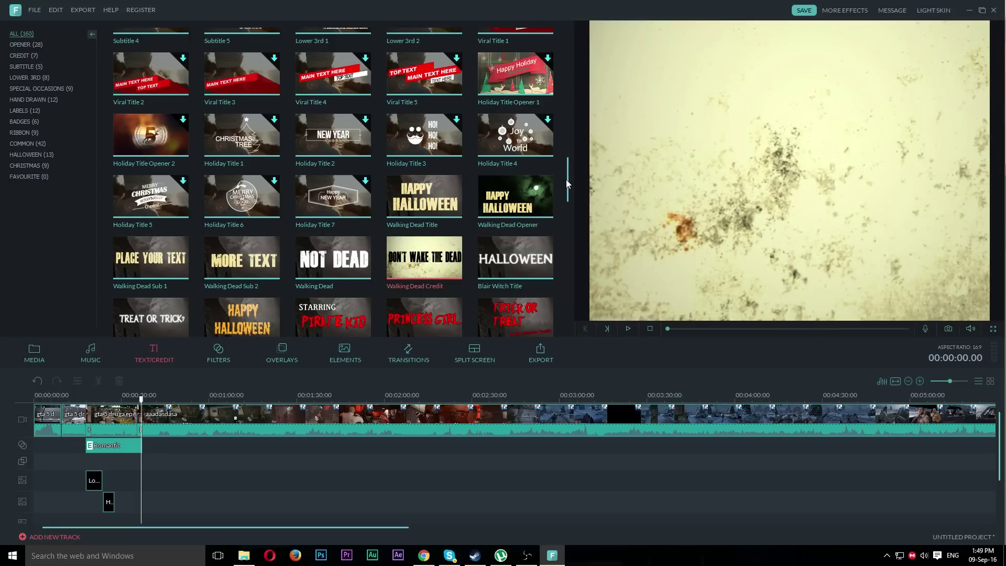
mouse_move(566, 179)
left_mouse_down()
mouse_move(568, 135)
mouse_move(565, 194)
mouse_move(558, 186)
left_mouse_up()
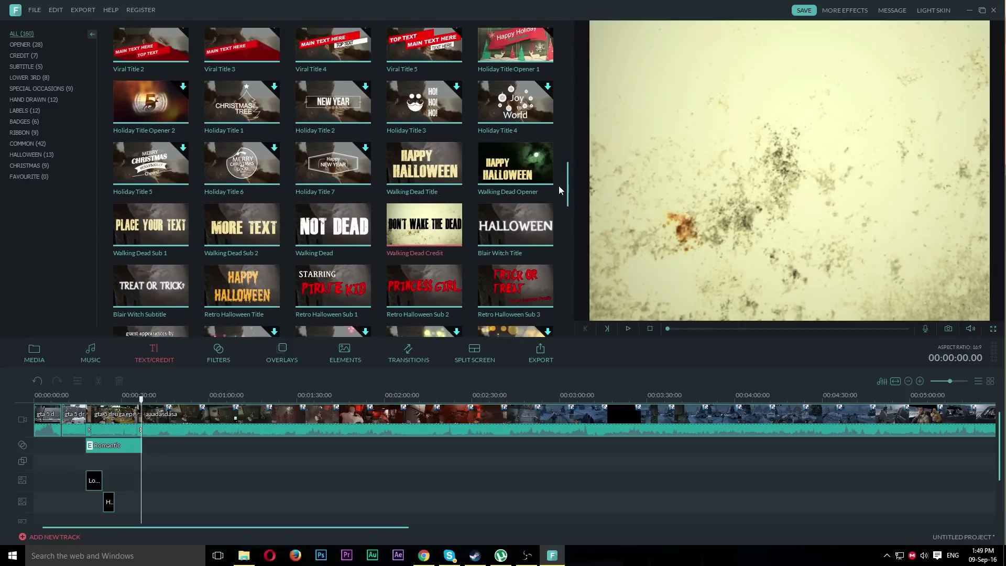
left_click(142, 429)
scroll(150, 407, "down", 1)
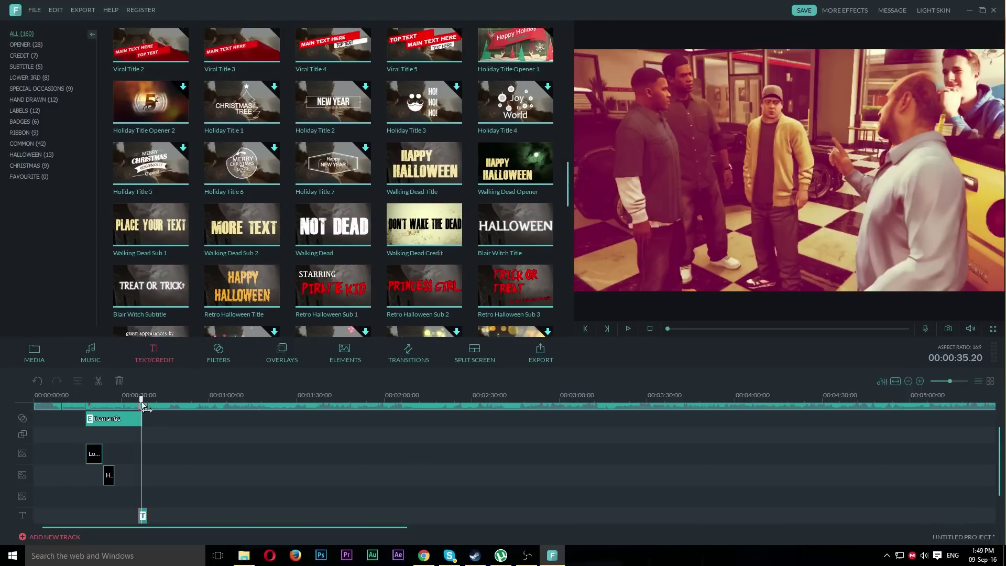
key("space")
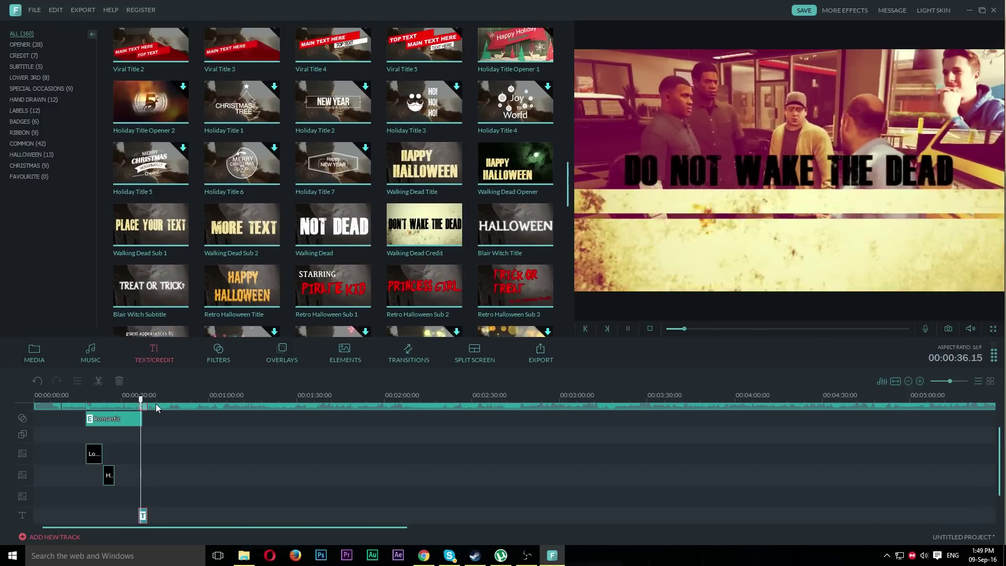
left_click(144, 517)
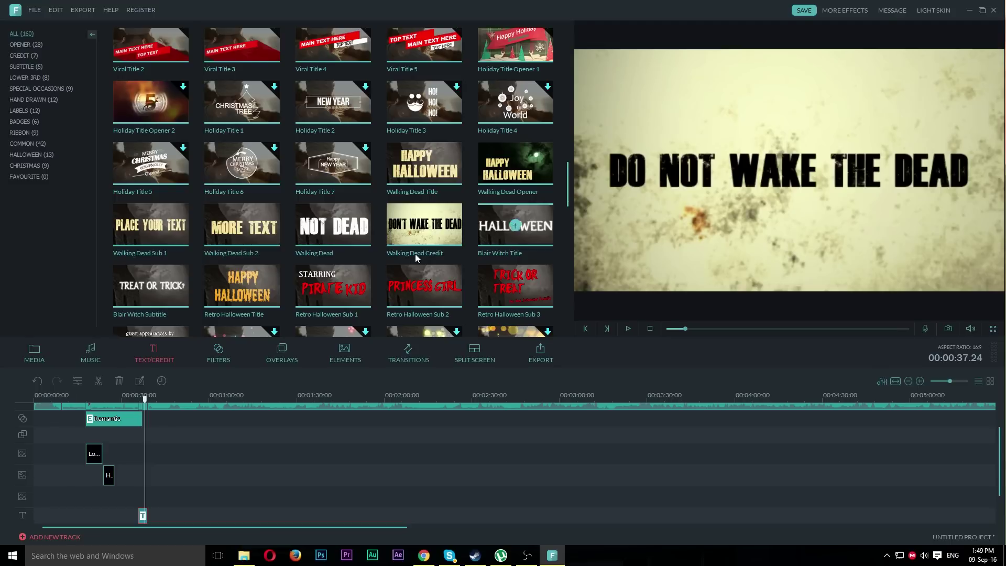
right_click(142, 516)
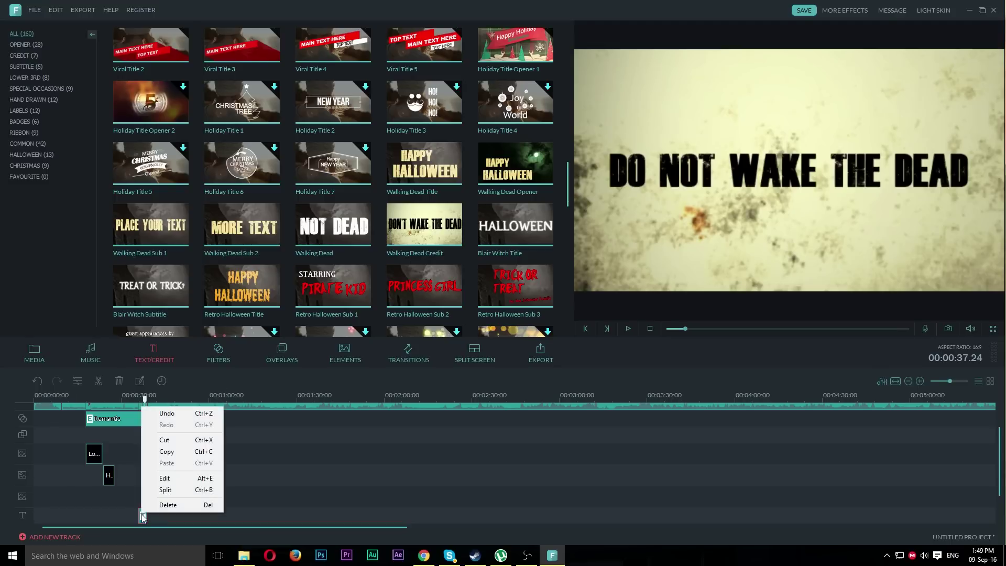
left_click(149, 451)
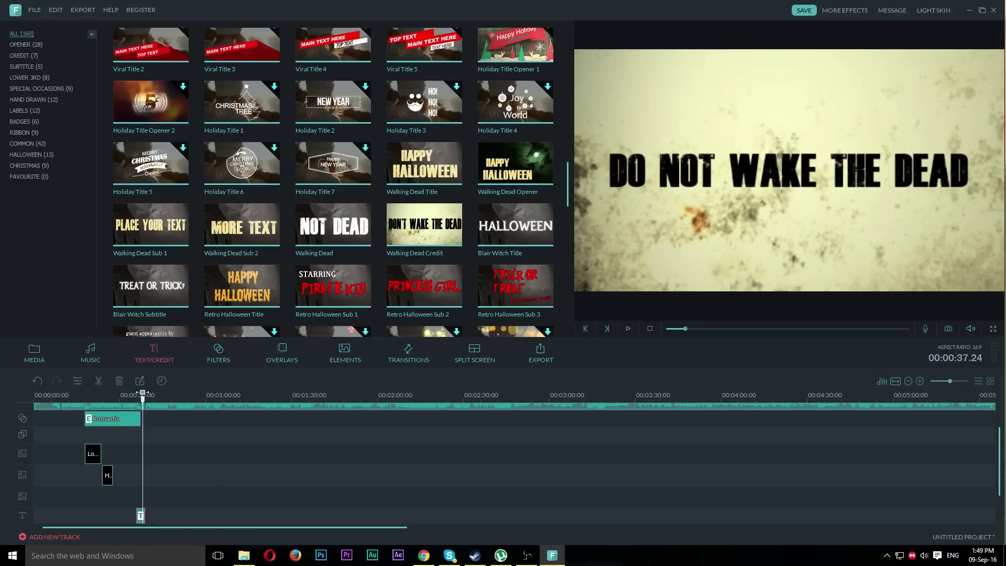
left_click(414, 231)
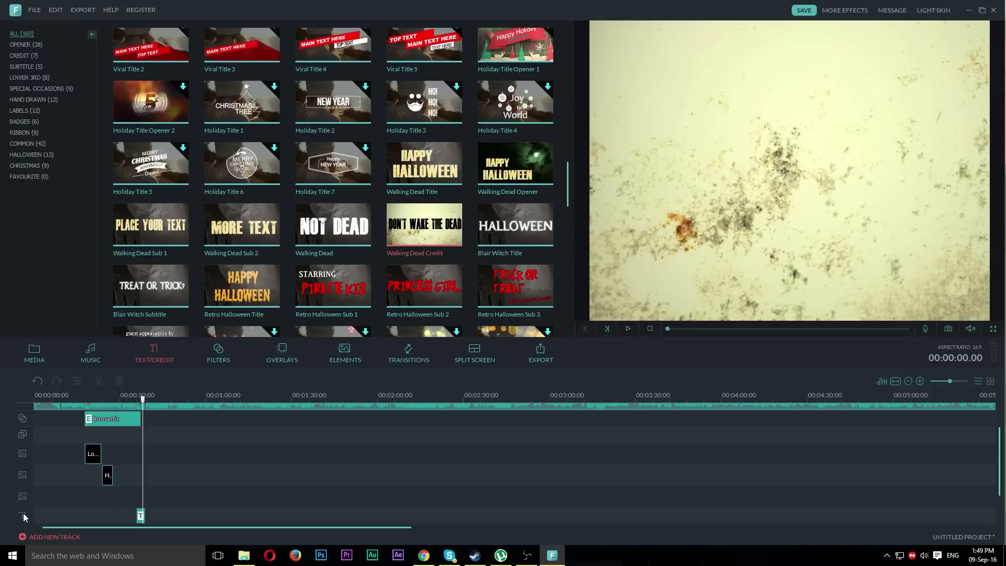
right_click(140, 520)
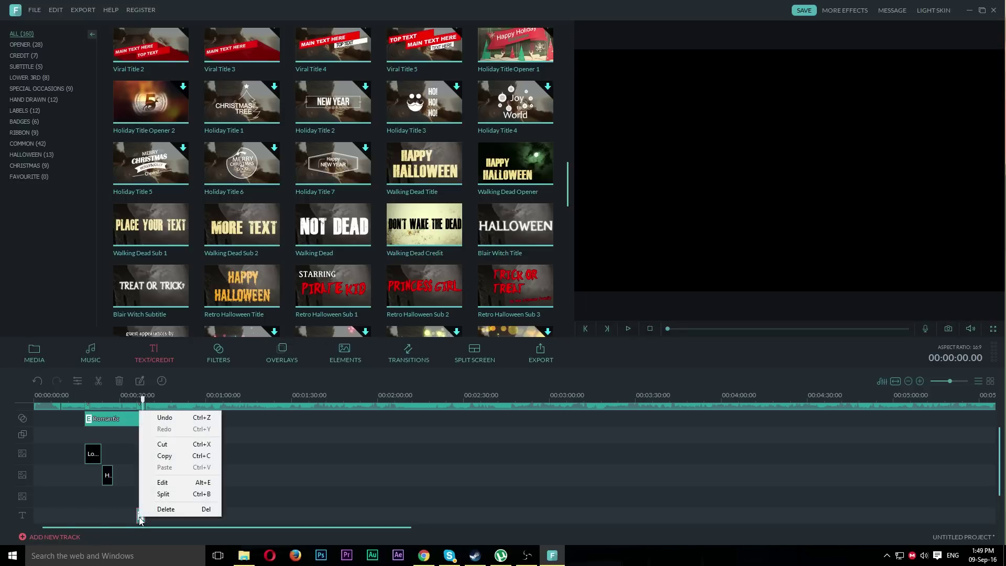
- Set the Walking Dead Credit title's font to DK Cinnabar Brush, stretch its text box wider and open its advanced text editing
double_click(140, 518)
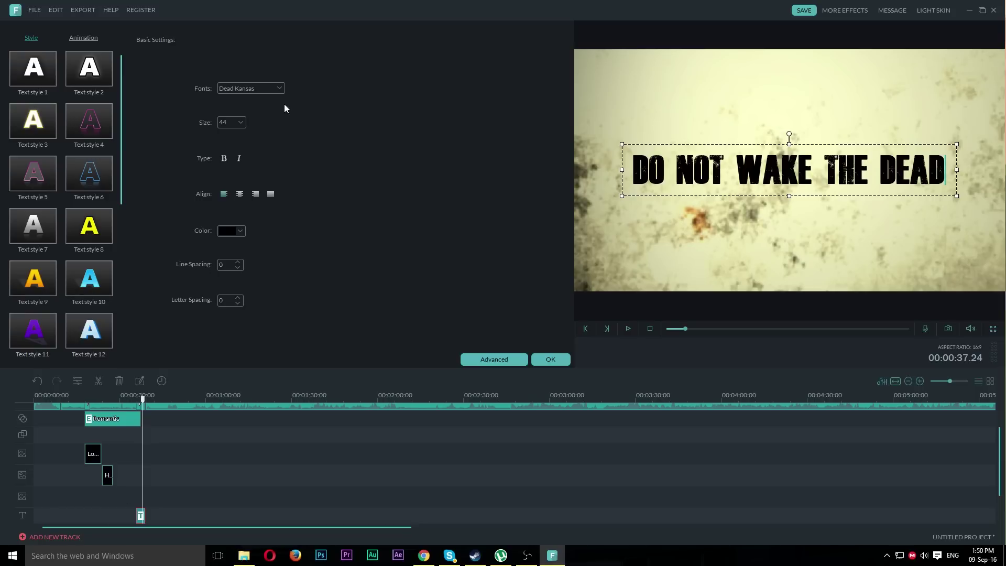
left_click(259, 90)
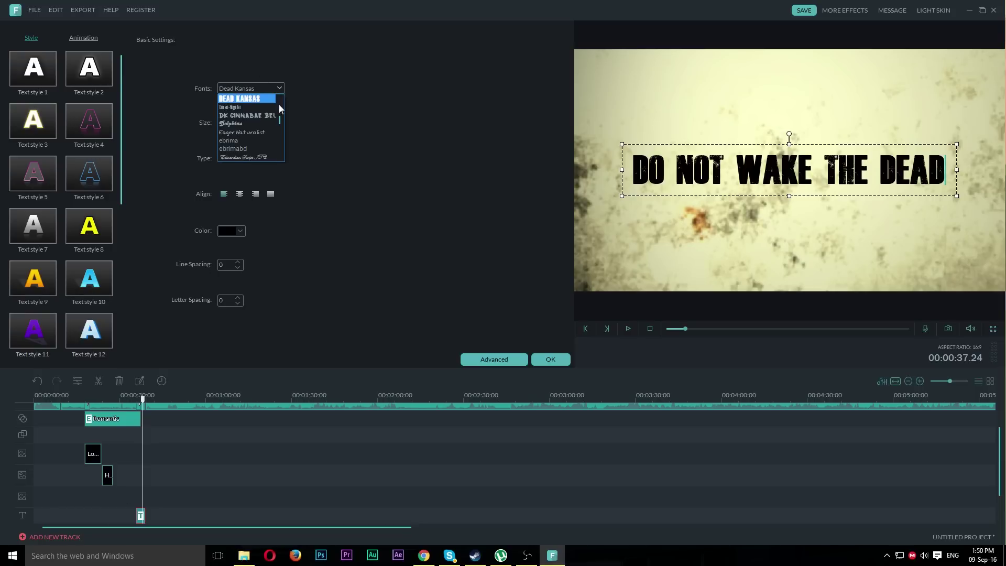
left_click(265, 116)
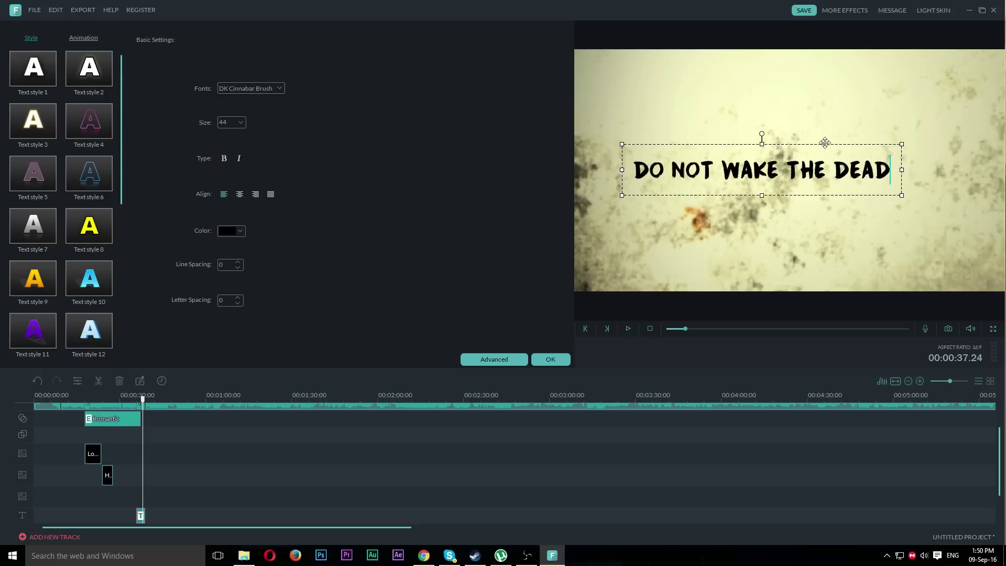
left_click_drag(902, 170, 966, 169)
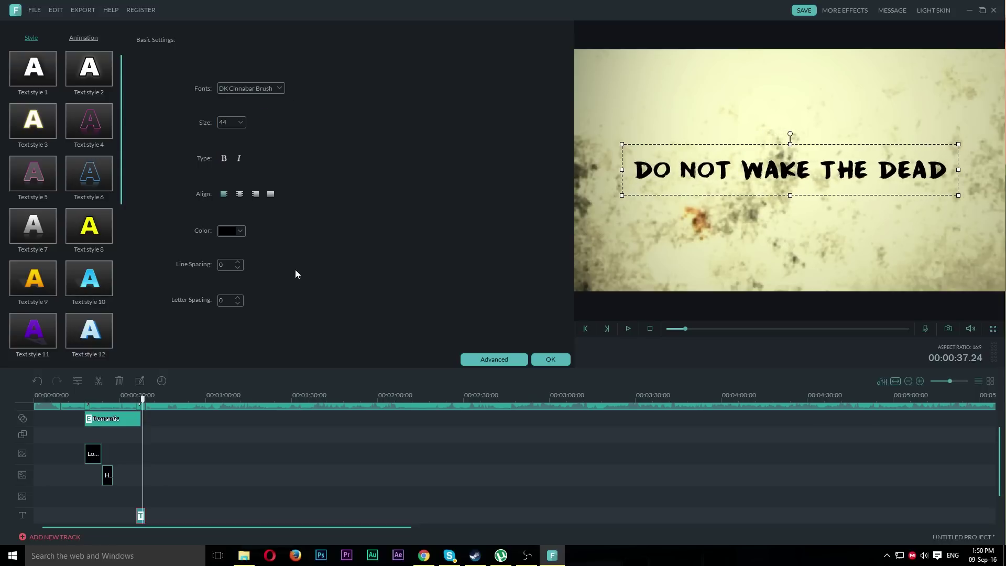
left_click(499, 360)
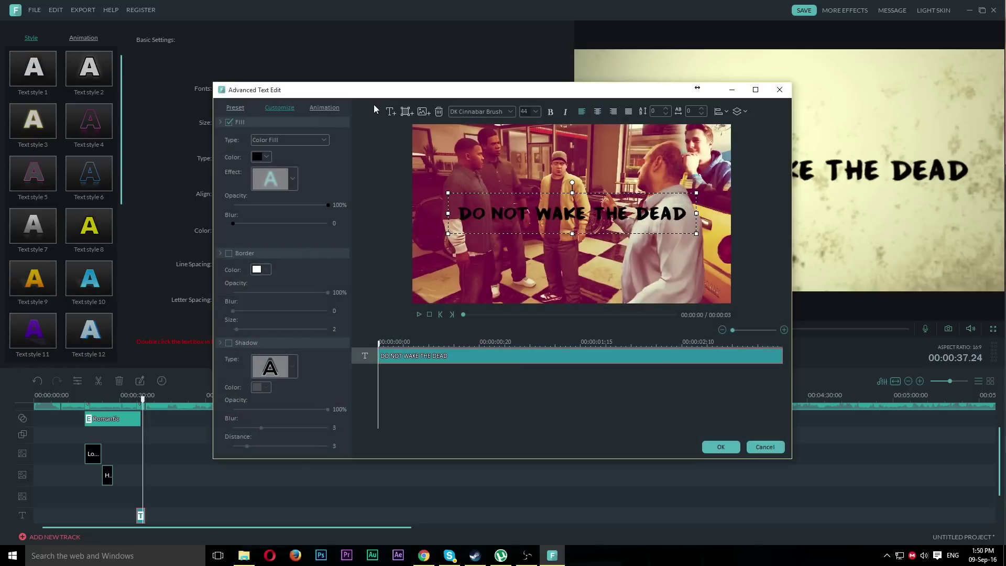
left_click(393, 110)
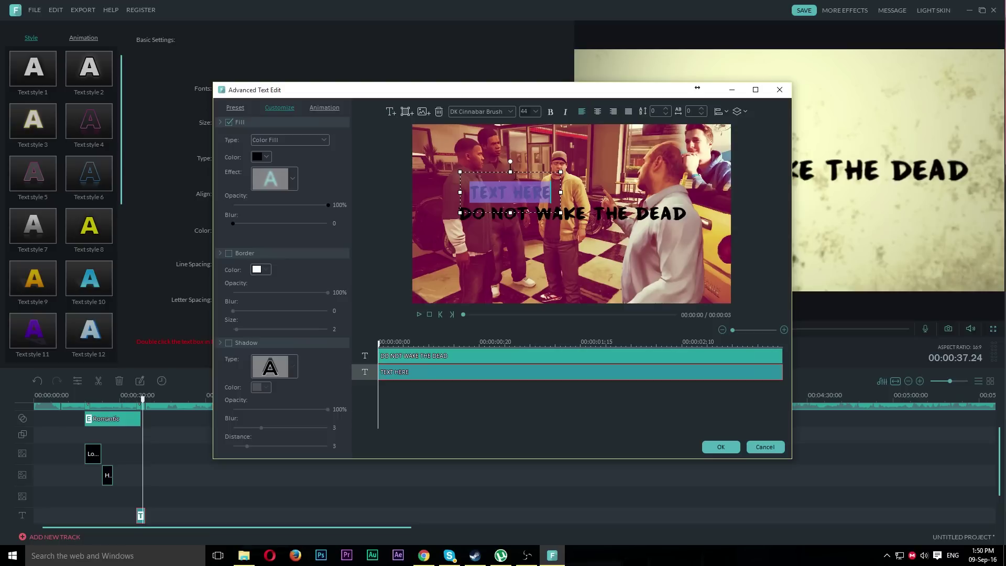
key("BackSpace")
key("ctrl+z")
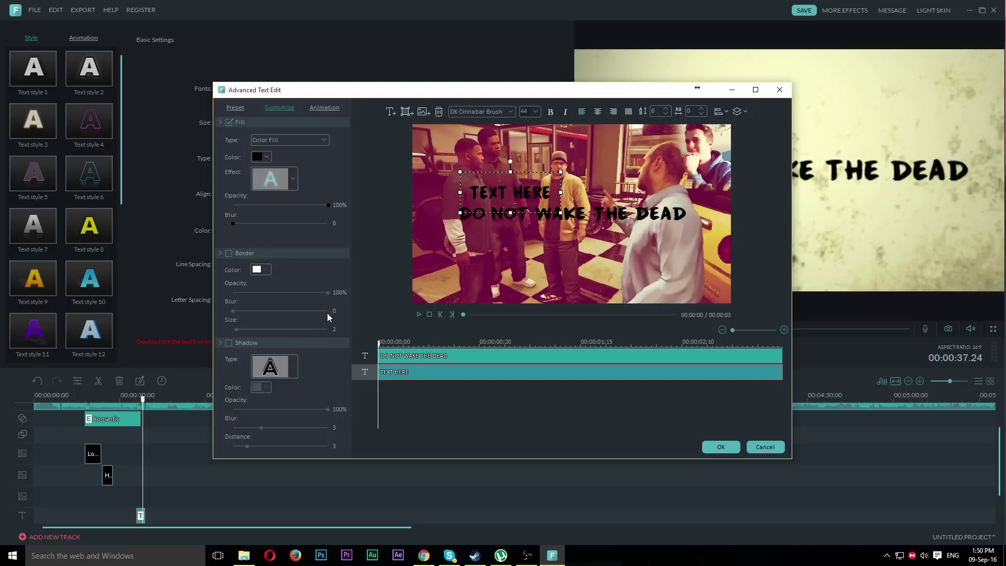
left_click(691, 223)
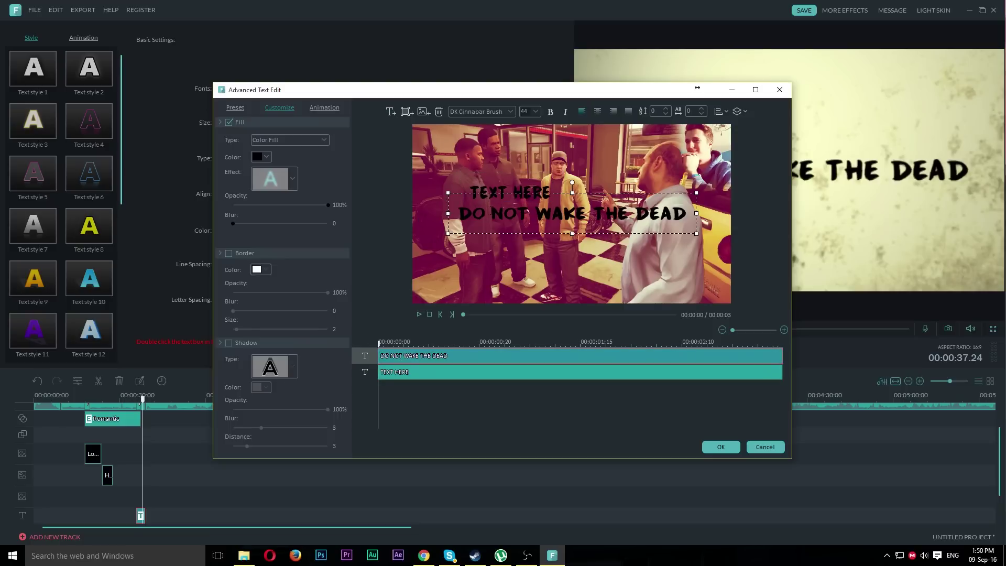
left_click(420, 372)
key("Delete")
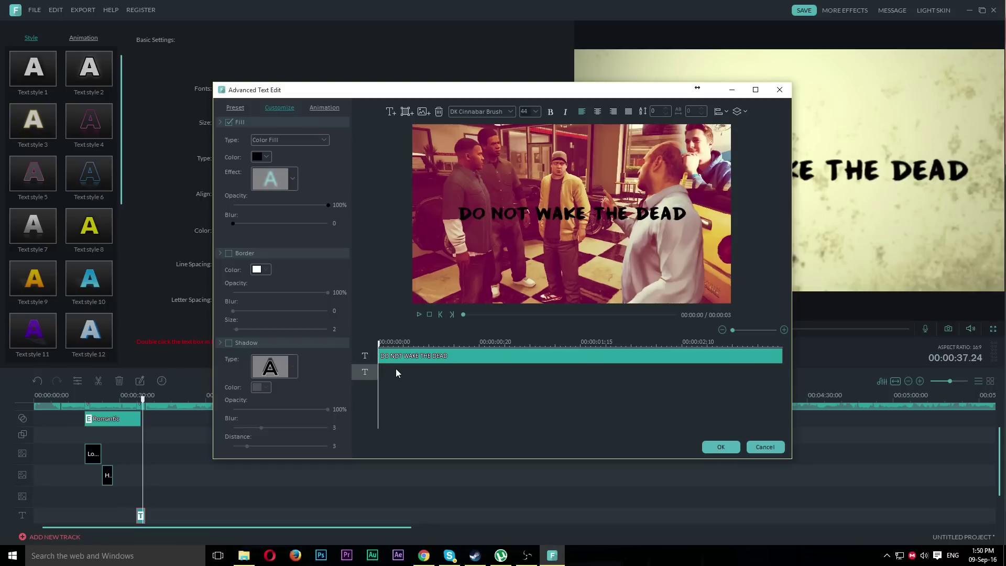
- Replace the title text with KRENULA JE AKCIJA, centre-align and widen it, and apply the title edits
left_click(397, 357)
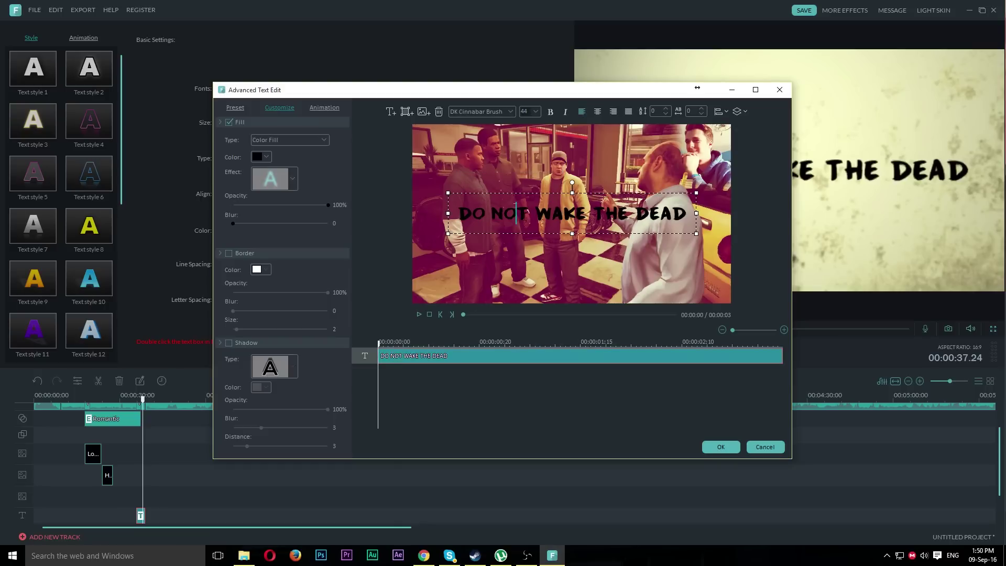
key("ctrl+a")
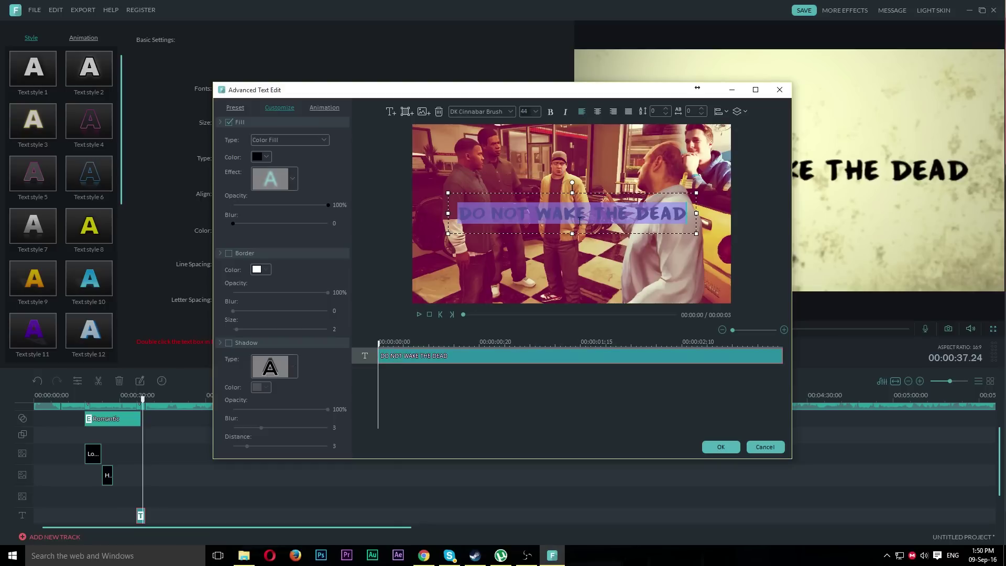
type("KREN")
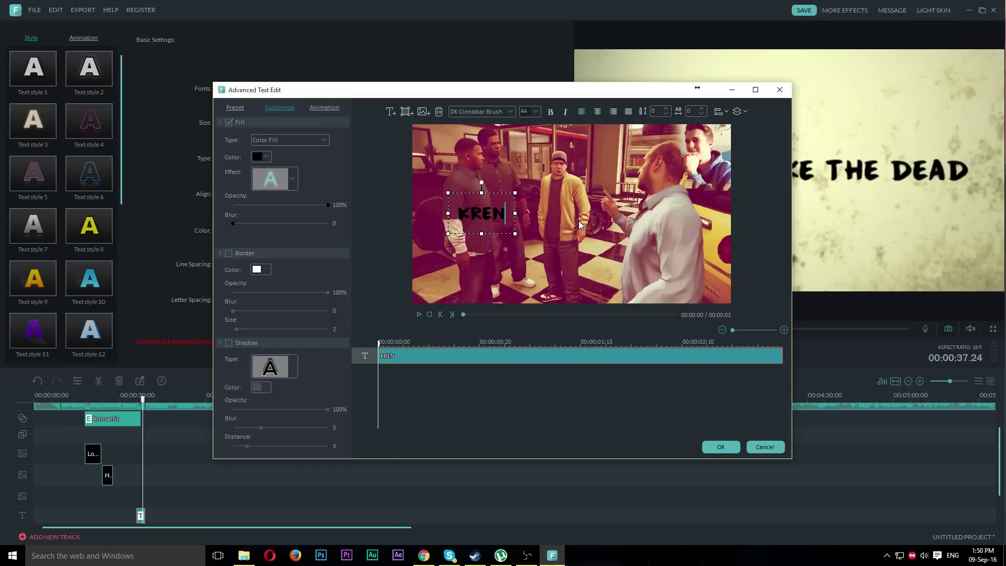
type("ULA JE AKCIJA")
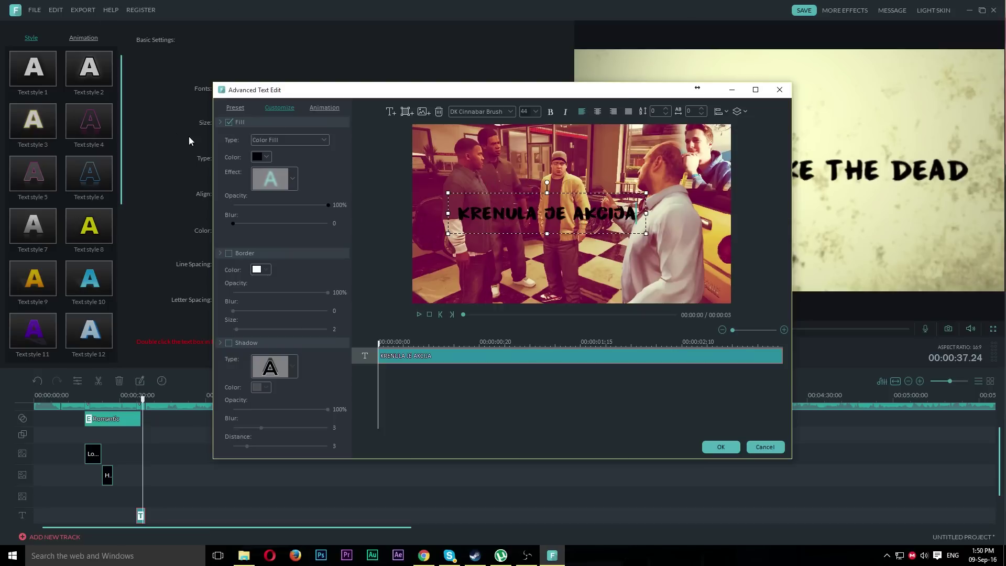
left_click(580, 204)
left_click_drag(647, 214, 702, 216)
left_click(721, 446)
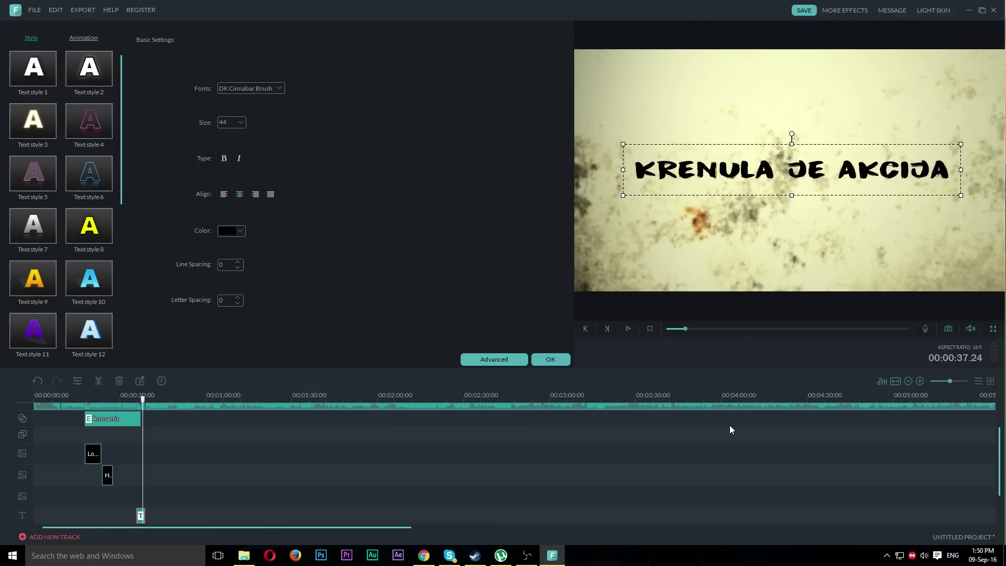
left_click_drag(141, 401, 134, 401)
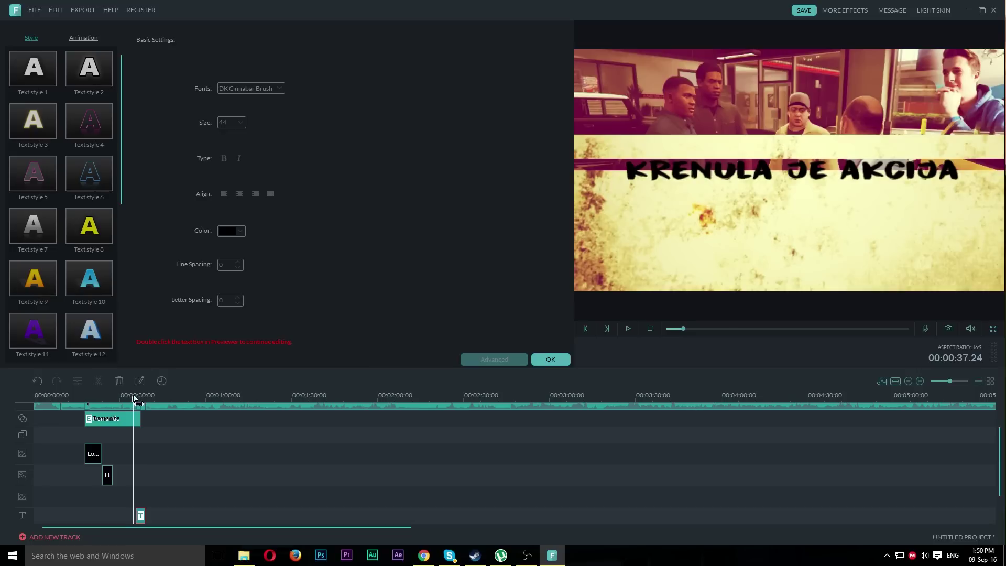
left_click(33, 10)
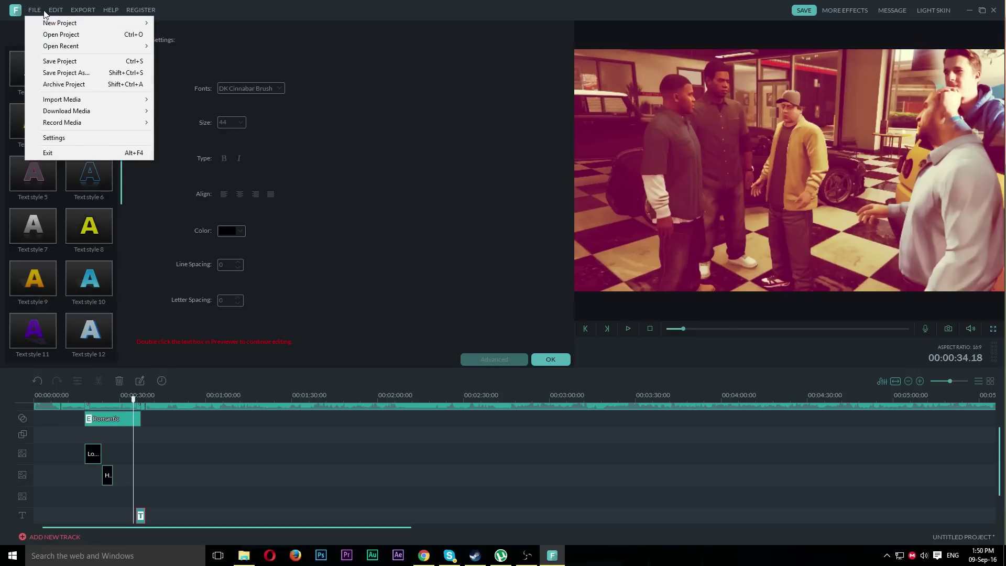
left_click(34, 11)
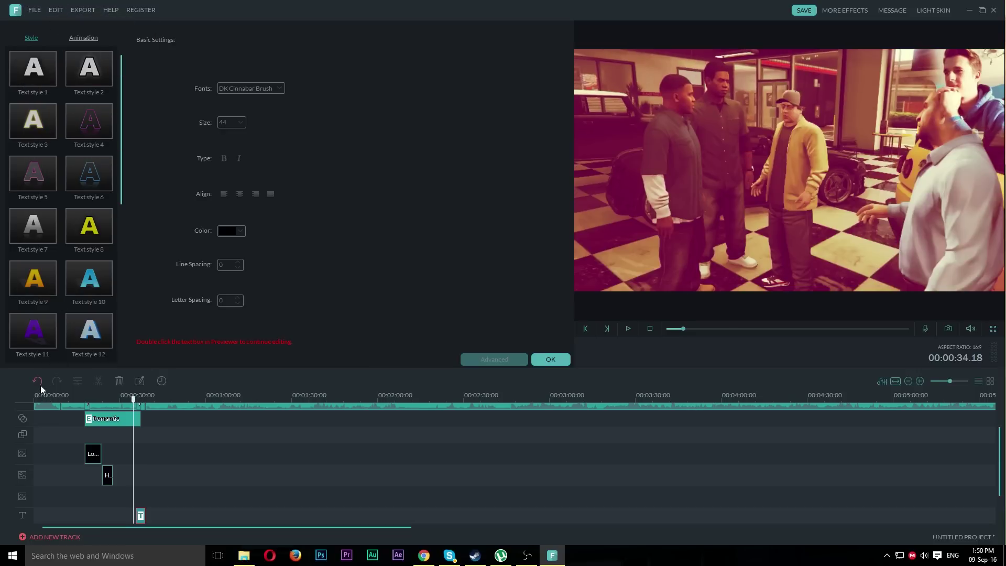
left_click(549, 360)
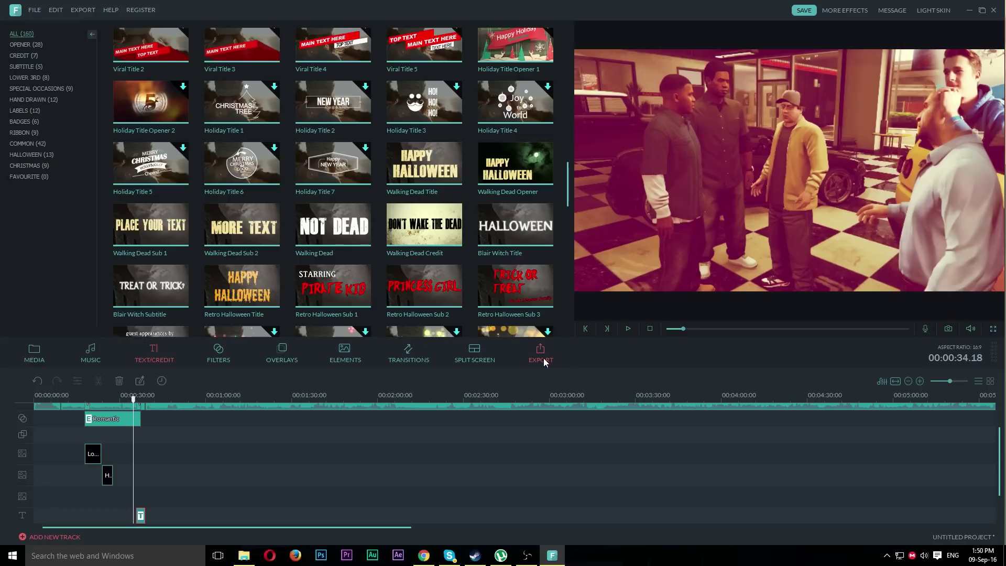
- Play the end of the Romantic filter section through the KRENULA JE AKCIJA title
left_click_drag(135, 404, 130, 401)
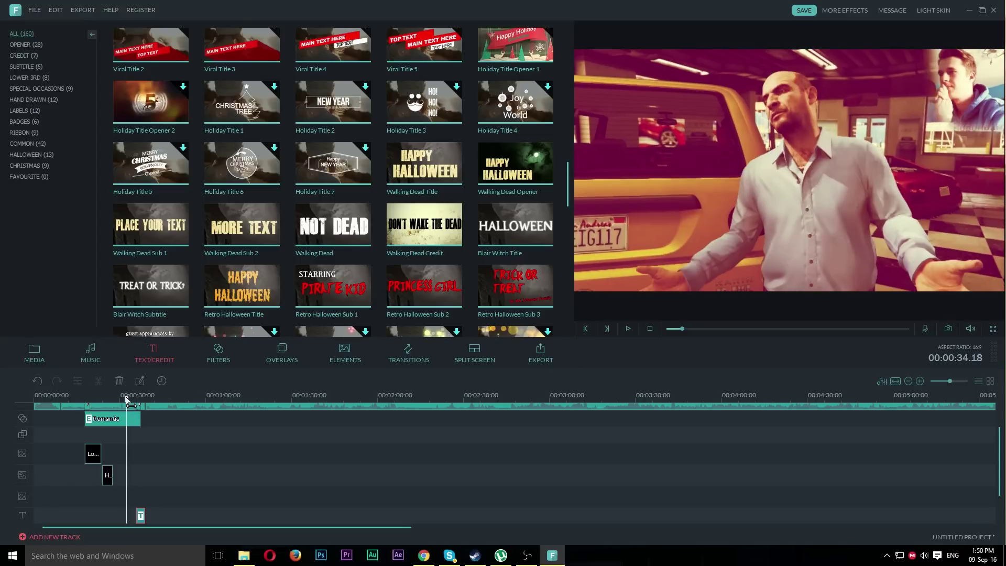
key("space")
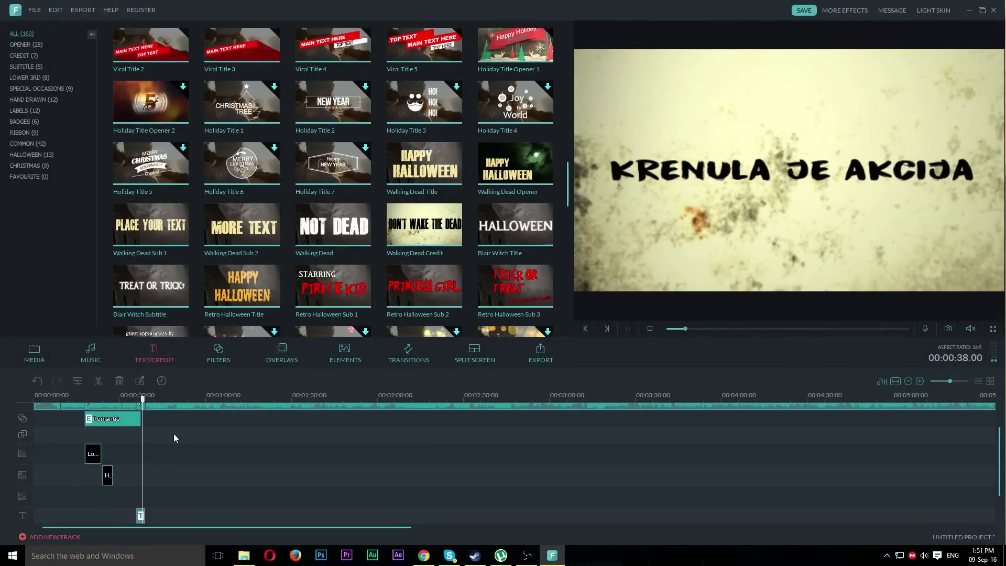
left_click(149, 404)
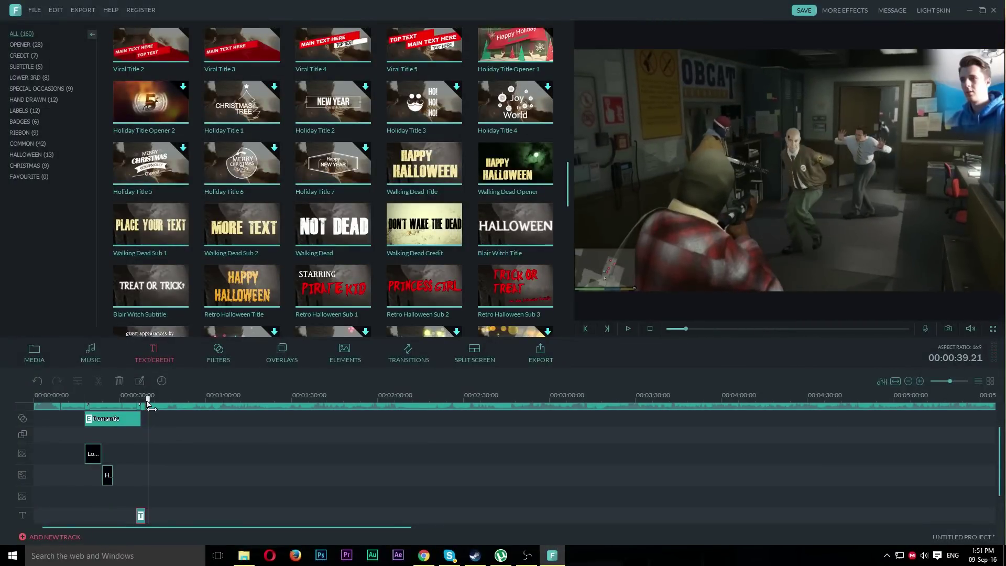
- Browse the overlay library and the filter library, and look over the timeline's effect, element, text and audio tracks
mouse_move(151, 406)
left_mouse_down()
mouse_move(143, 407)
mouse_move(152, 407)
left_mouse_up()
scroll(296, 441, "up", 1)
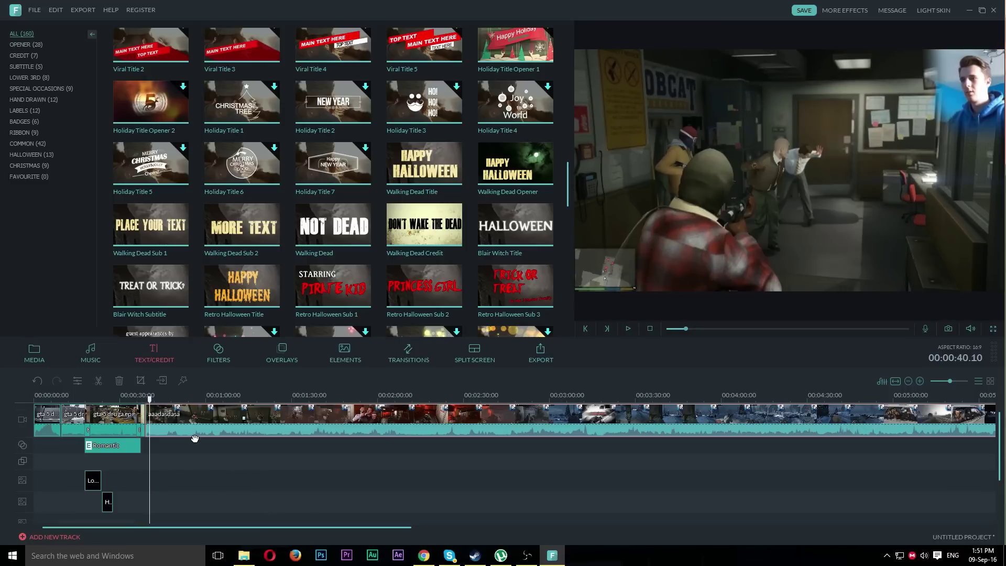
left_click(285, 349)
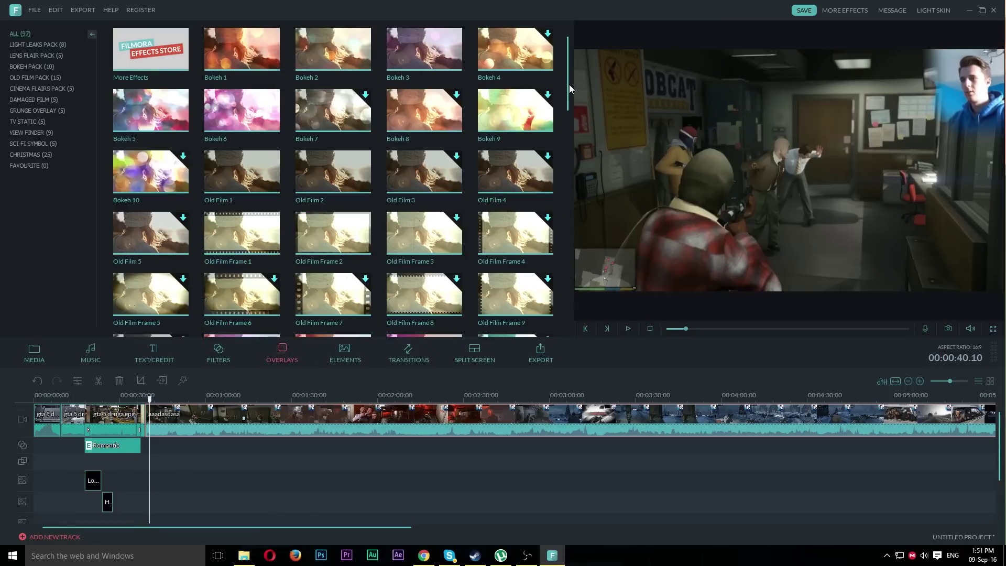
scroll(570, 87, "down", 3)
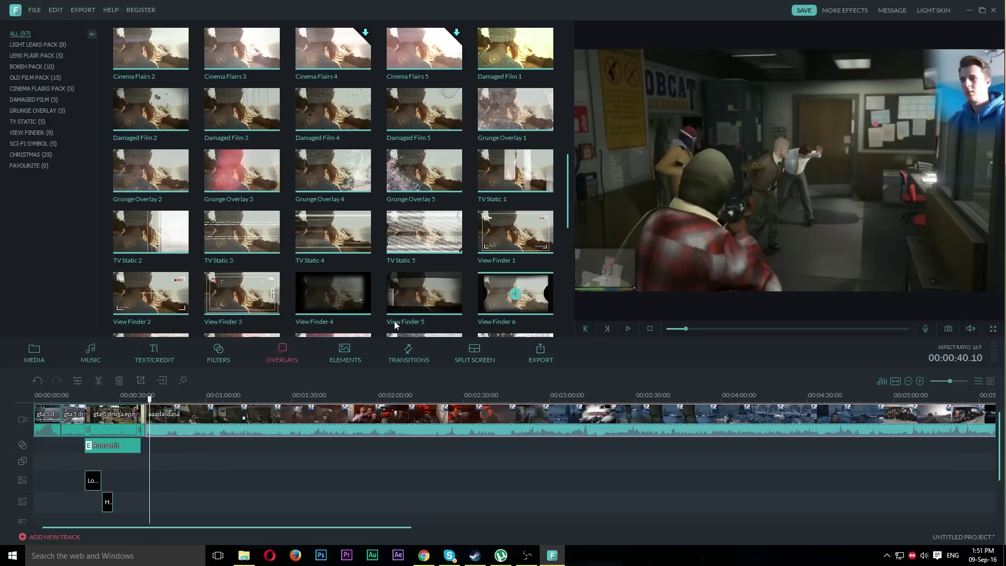
left_click(220, 356)
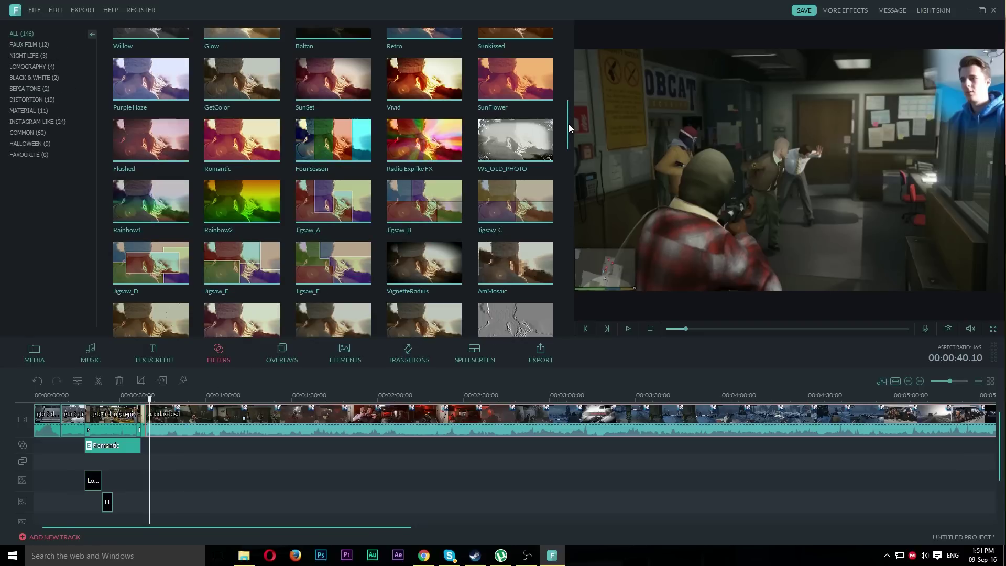
left_click_drag(571, 138, 586, 55)
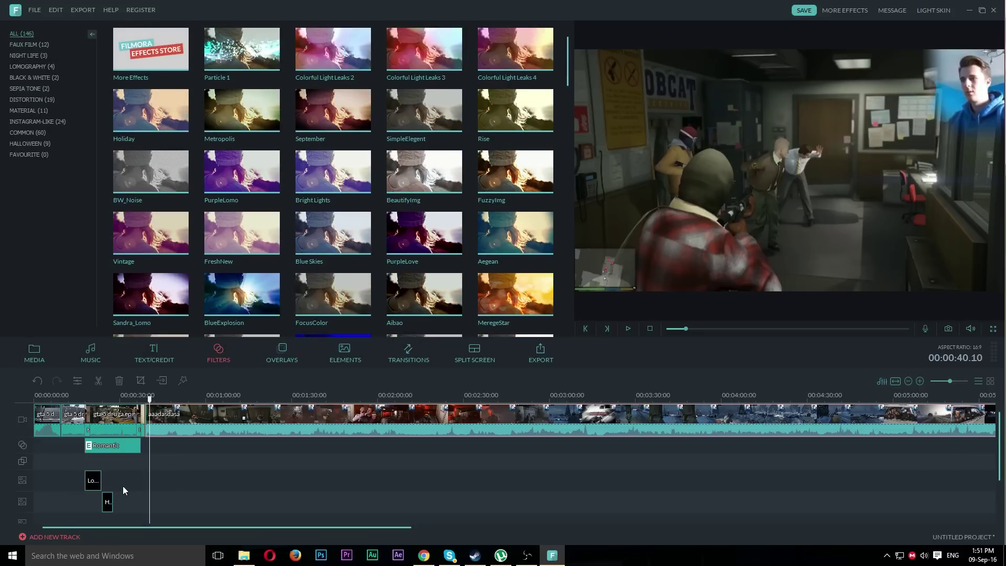
scroll(125, 493, "down", 3)
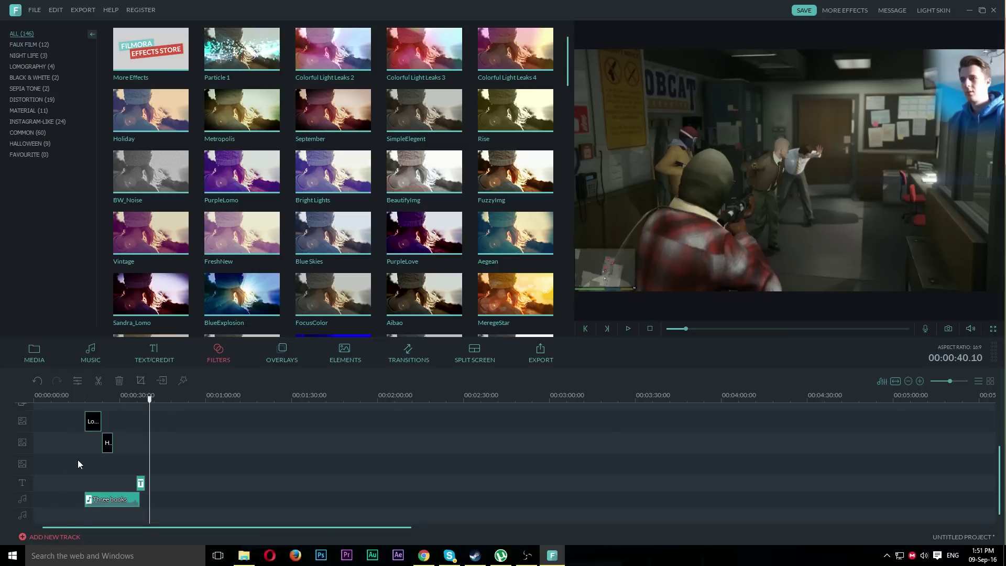
scroll(78, 460, "up", 3)
- Examine the Romantic filter's parameters and its duration setting, closing both without making a change
left_click(85, 446)
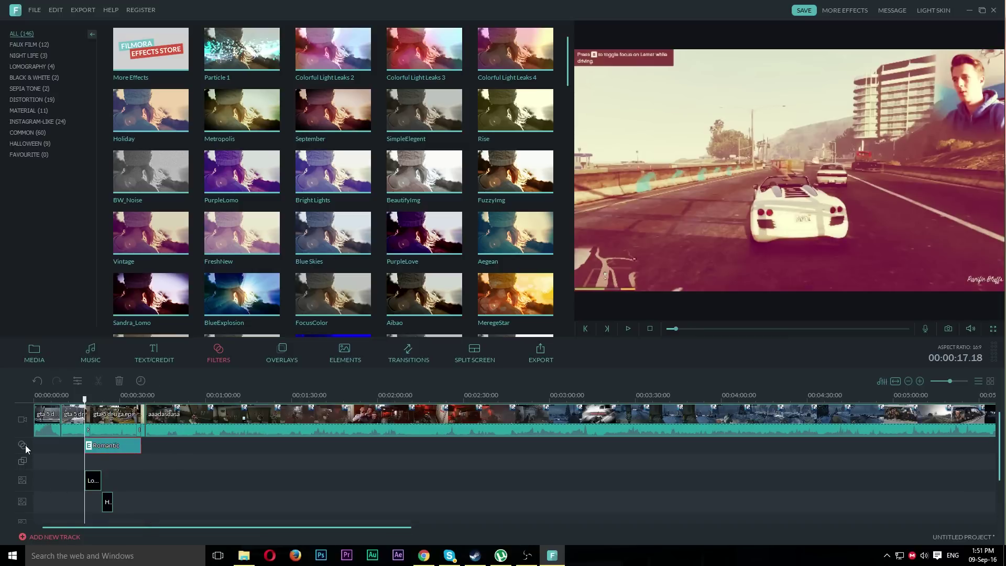
right_click(119, 447)
double_click(116, 447)
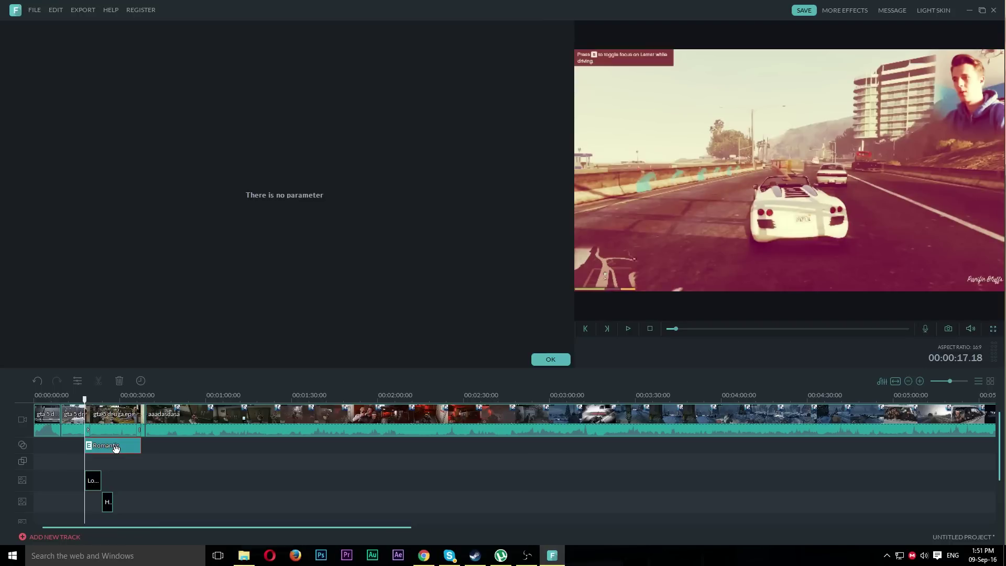
left_click(557, 360)
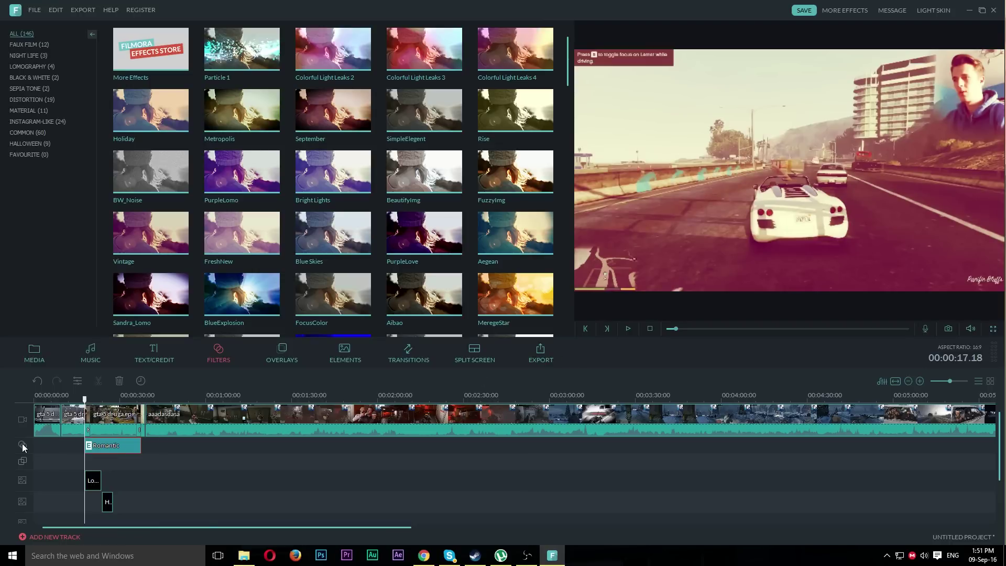
left_click_drag(137, 394, 141, 394)
left_click(140, 382)
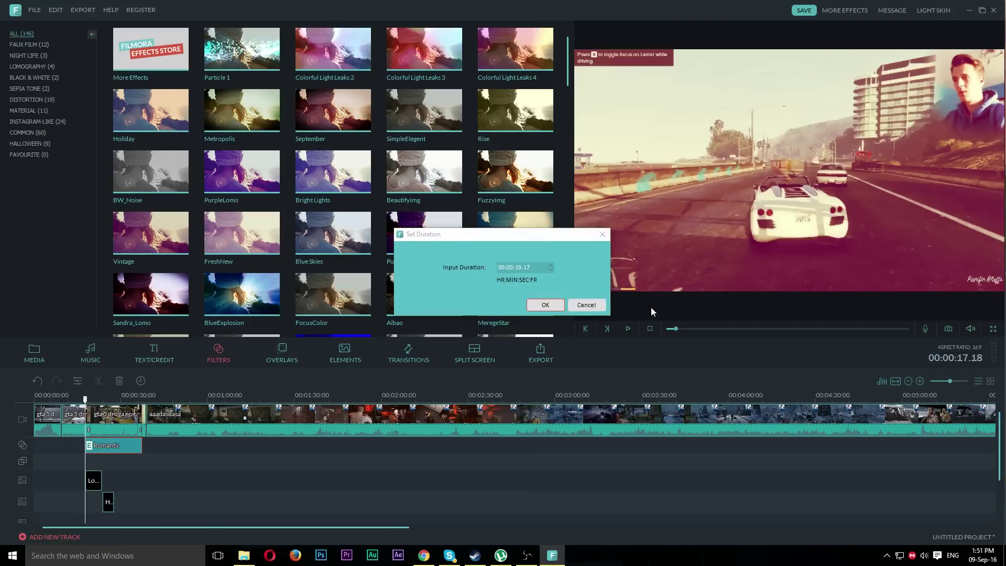
left_click(586, 305)
- Place the playhead at 00:00:40.00 and preview the TV Static 5 and View Finder 5 overlays
left_click(149, 397)
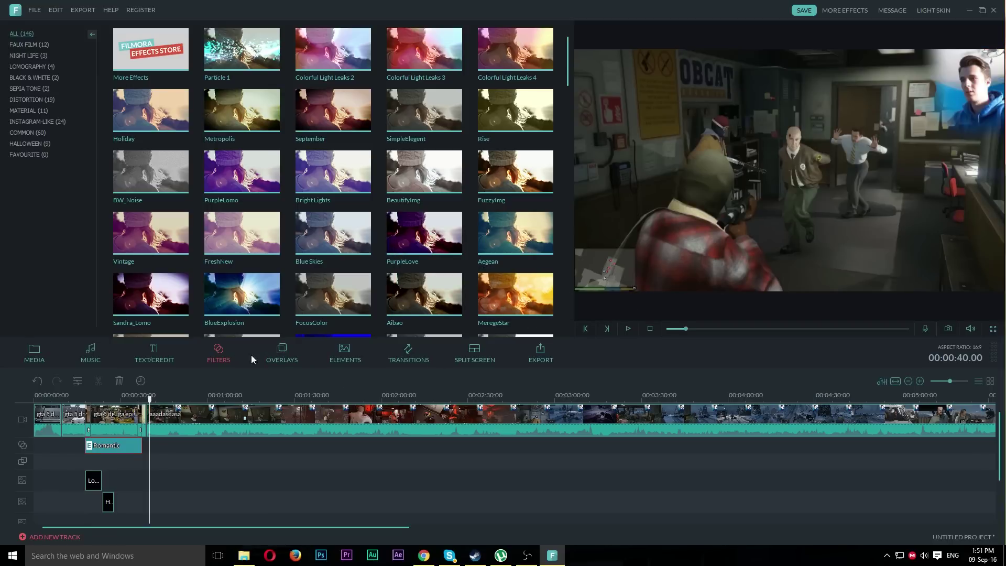
left_click(284, 353)
scroll(569, 170, "down", 1)
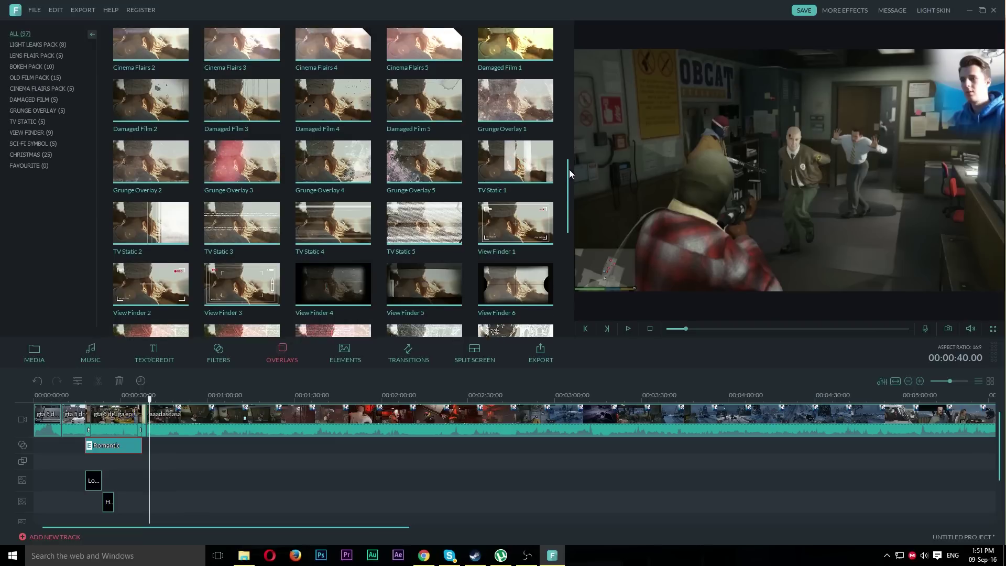
scroll(569, 173, "up", 1)
left_click(339, 286)
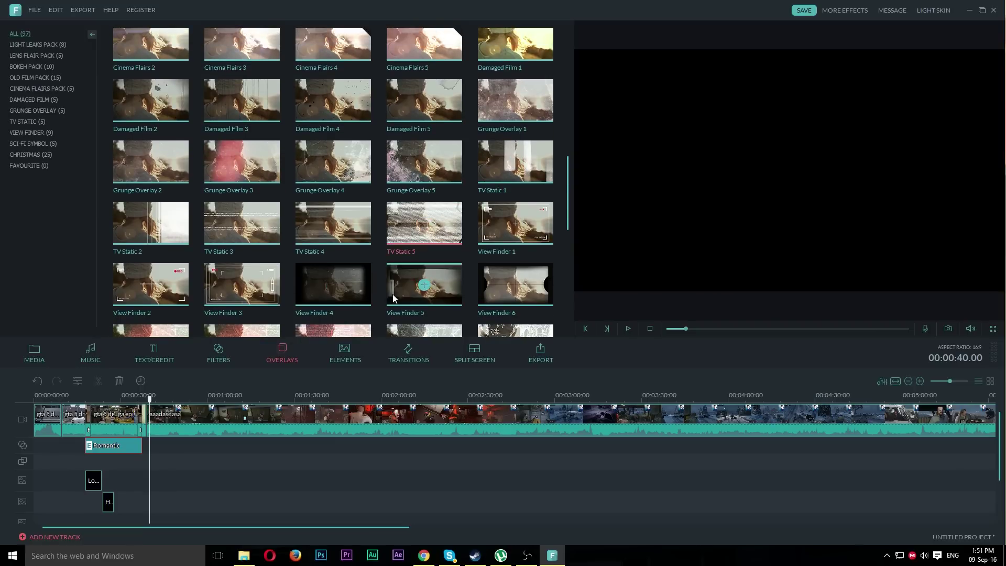
left_click(407, 289)
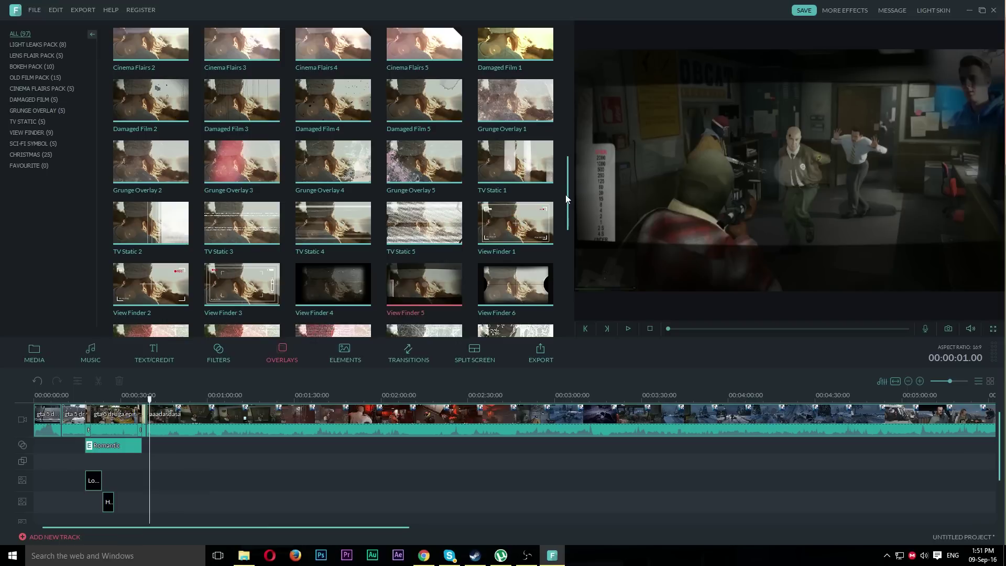
- Preview the Sci-fi Symbol 4 overlay on the footage, playing and pausing it to examine its animation
scroll(566, 198, "down", 5)
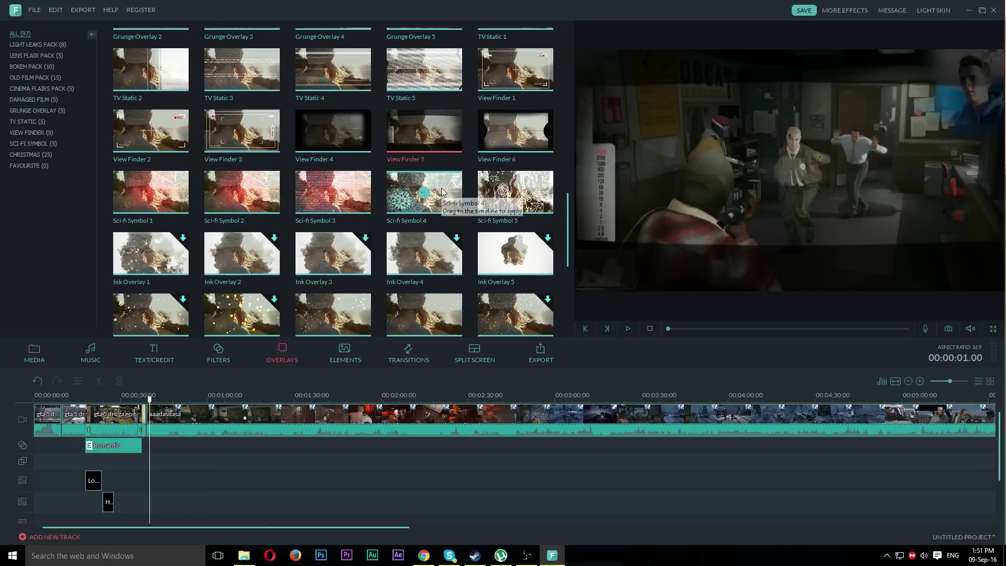
left_click(442, 192)
scroll(570, 220, "down", 1)
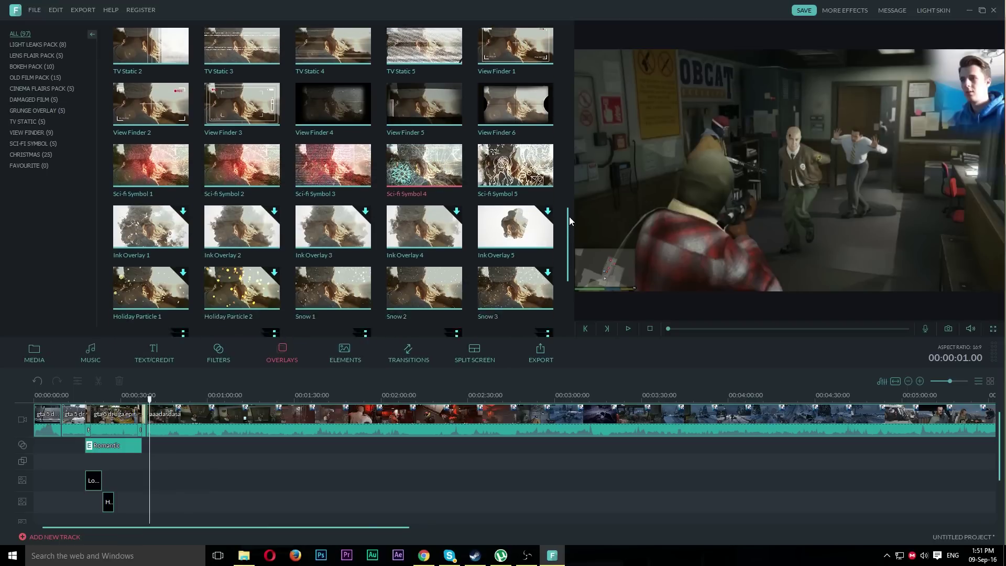
scroll(570, 221, "down", 1)
left_click(628, 328)
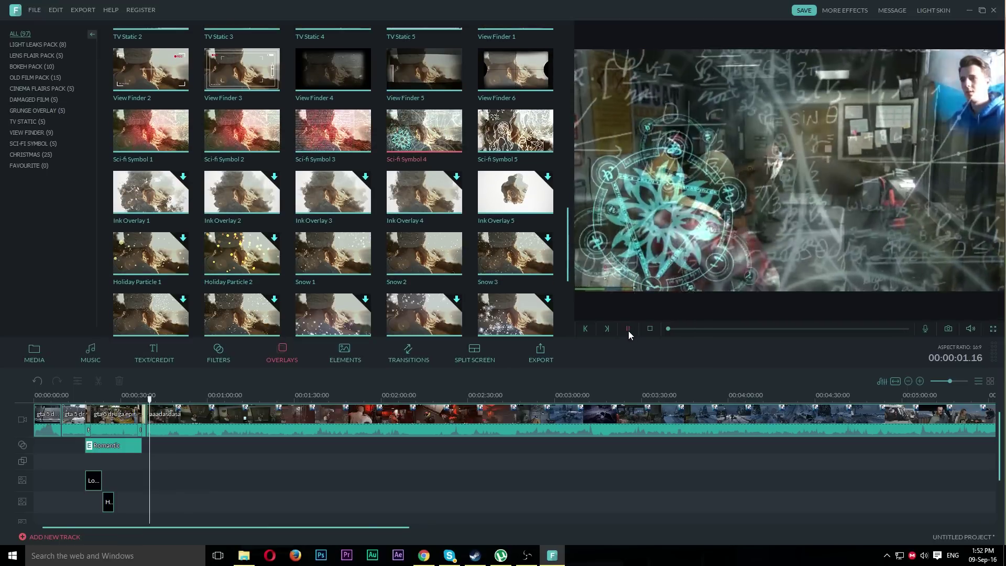
left_click(629, 329)
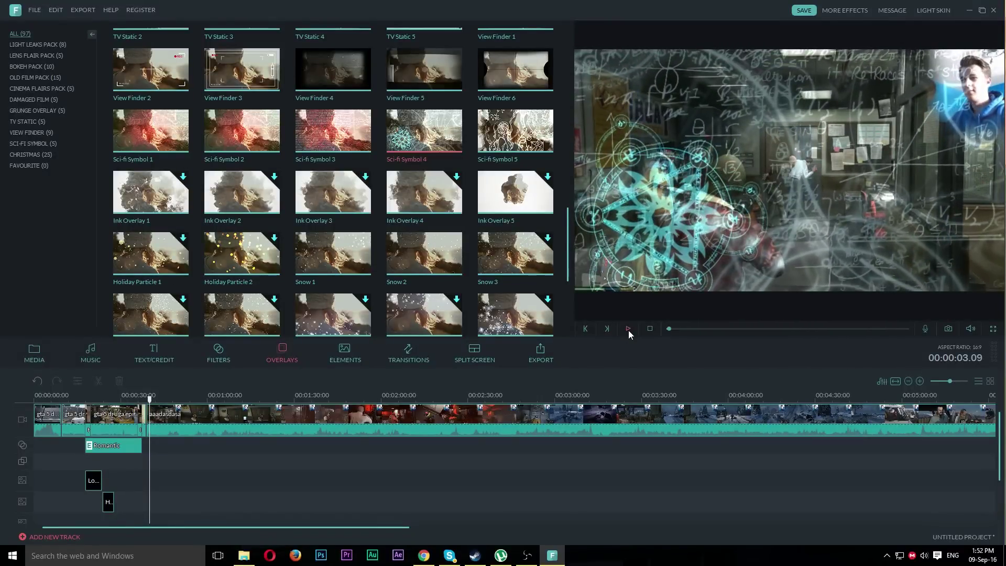
left_click(628, 329)
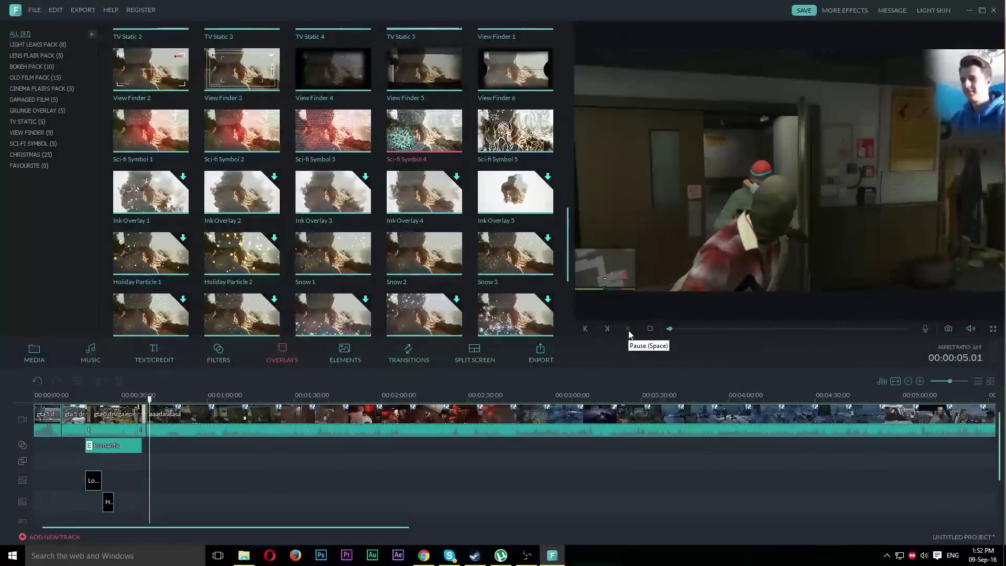
left_click(628, 329)
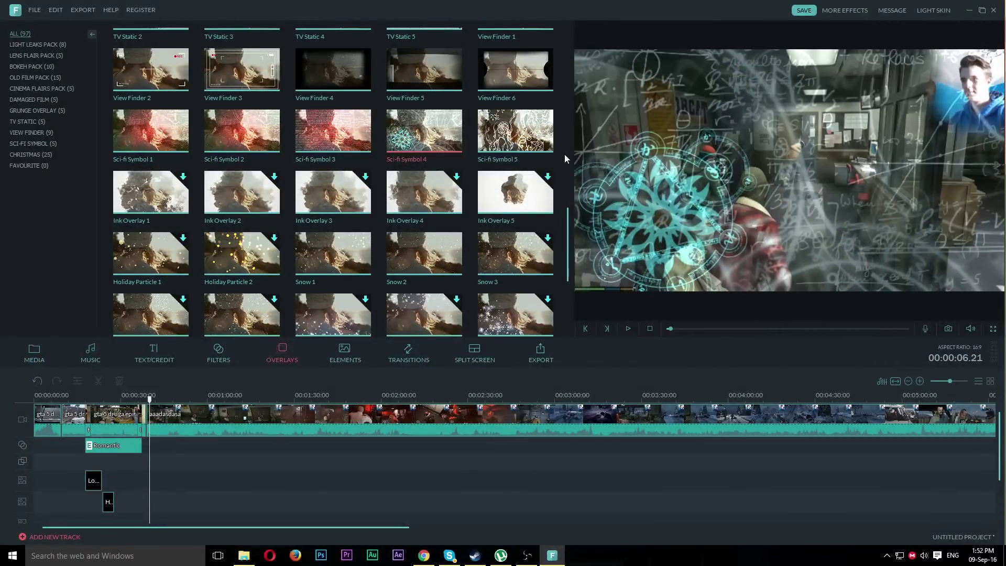
- Preview the Ink Overlay 5 and NightGlassView overlays, and play the NightGlassView preview
scroll(568, 230, "down", 1)
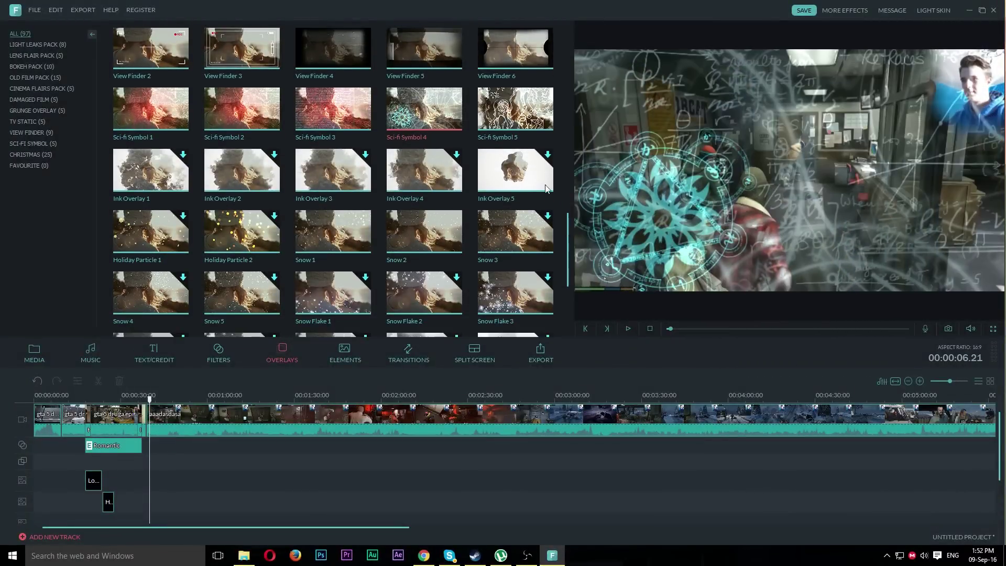
left_click(511, 167)
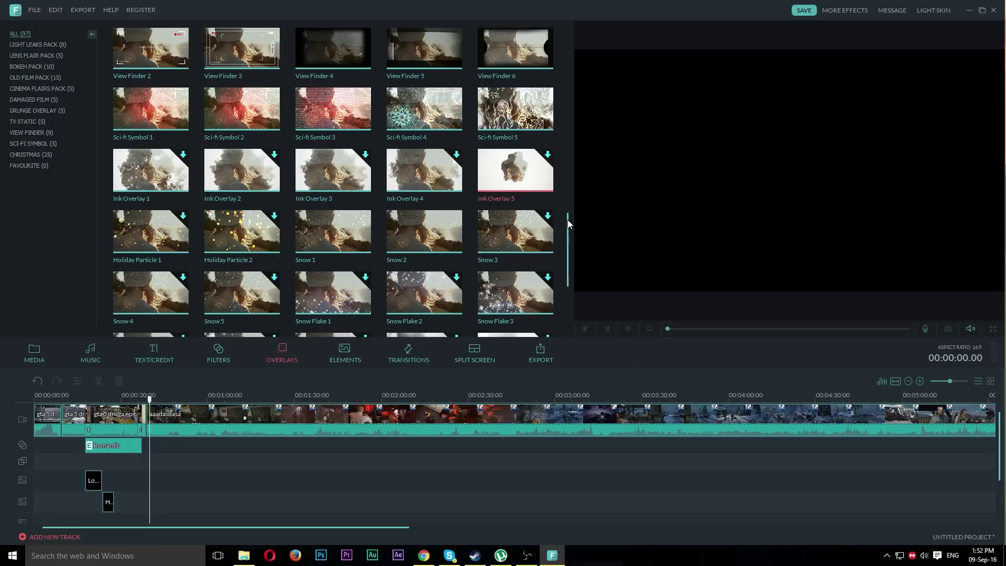
left_click_drag(568, 220, 566, 292)
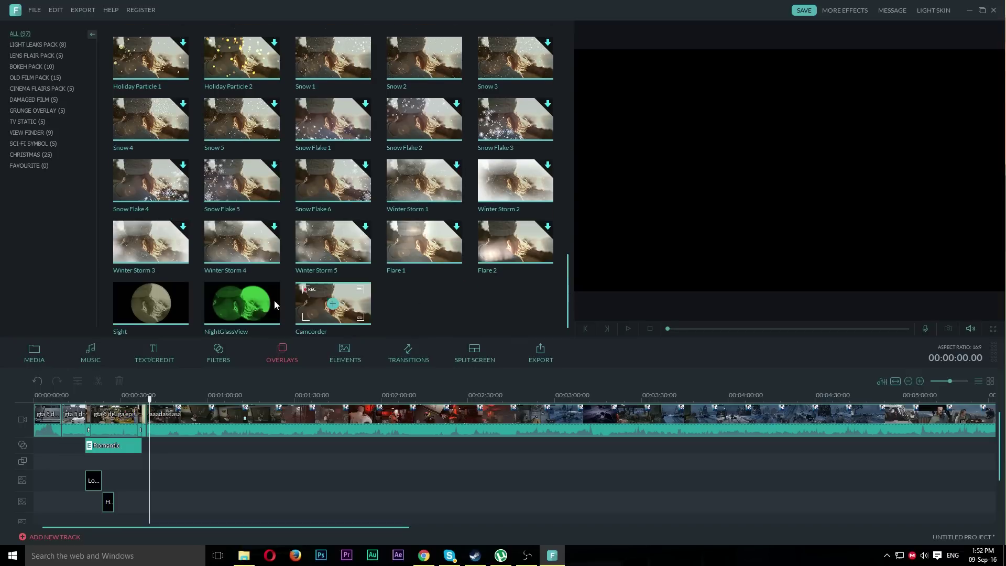
left_click(254, 303)
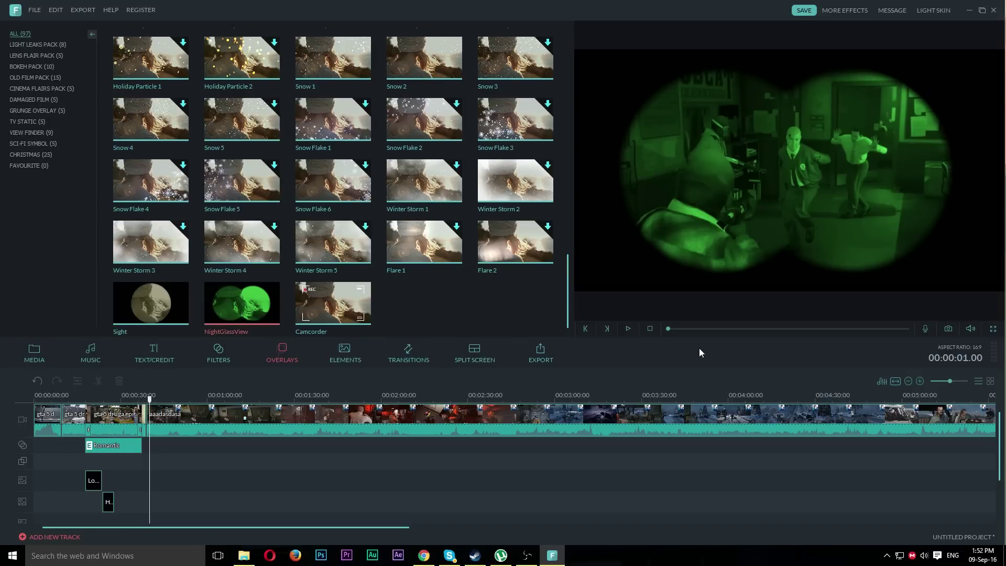
left_click(628, 329)
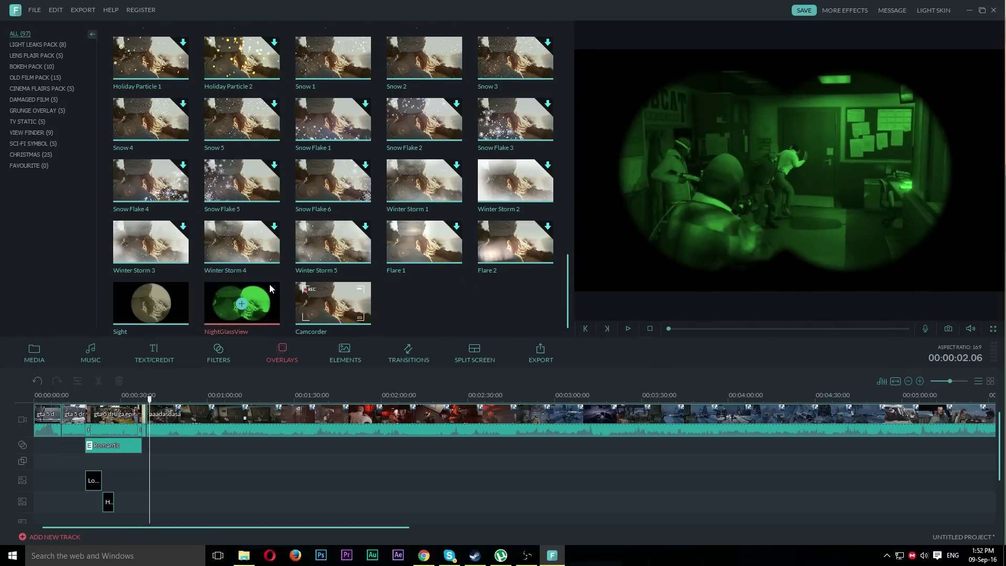
- Add the NightGlassView overlay to the filter track directly after the Romantic filter and play the footage with it
left_click_drag(272, 289, 271, 446)
left_click(145, 396)
key("space")
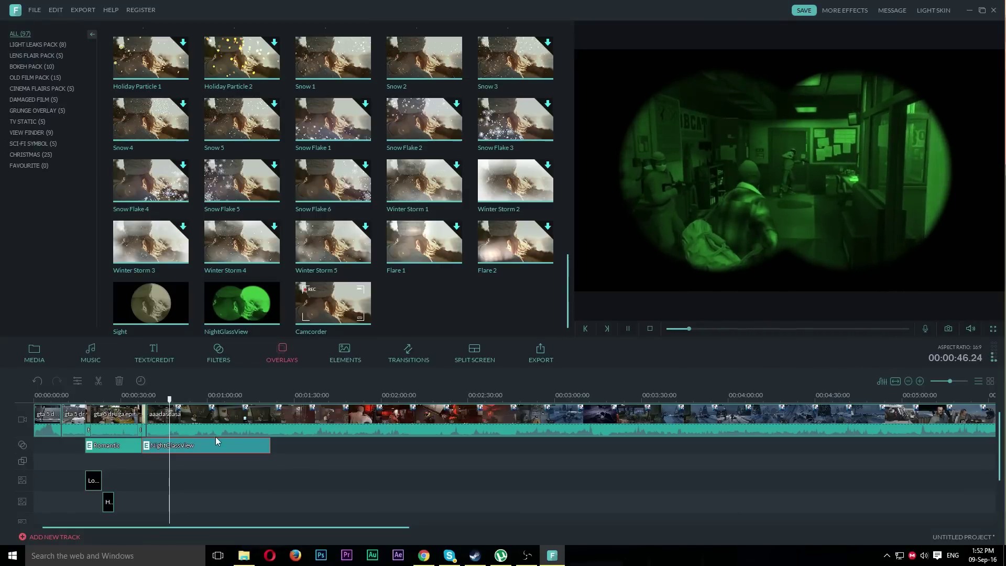
key("space")
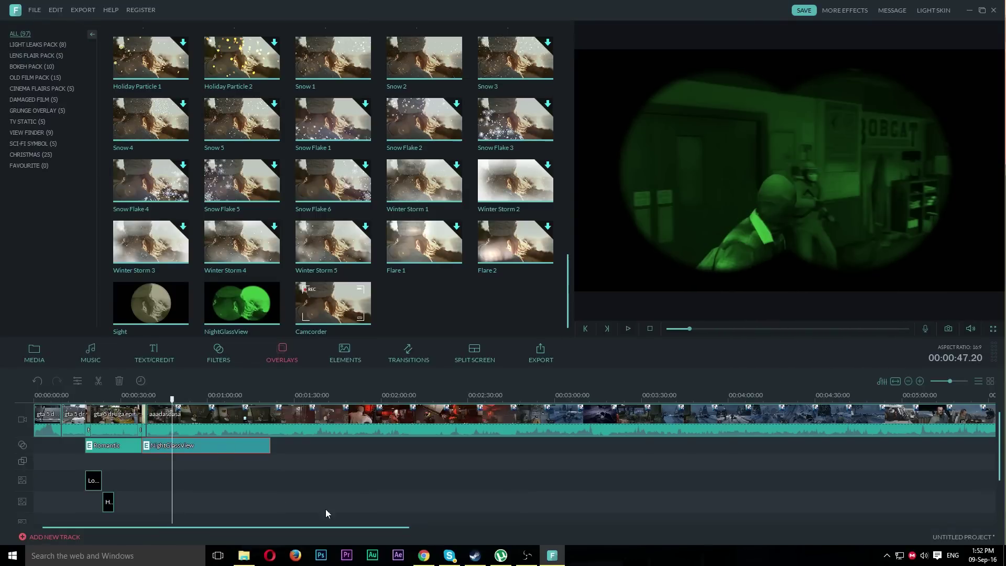
left_click(526, 556)
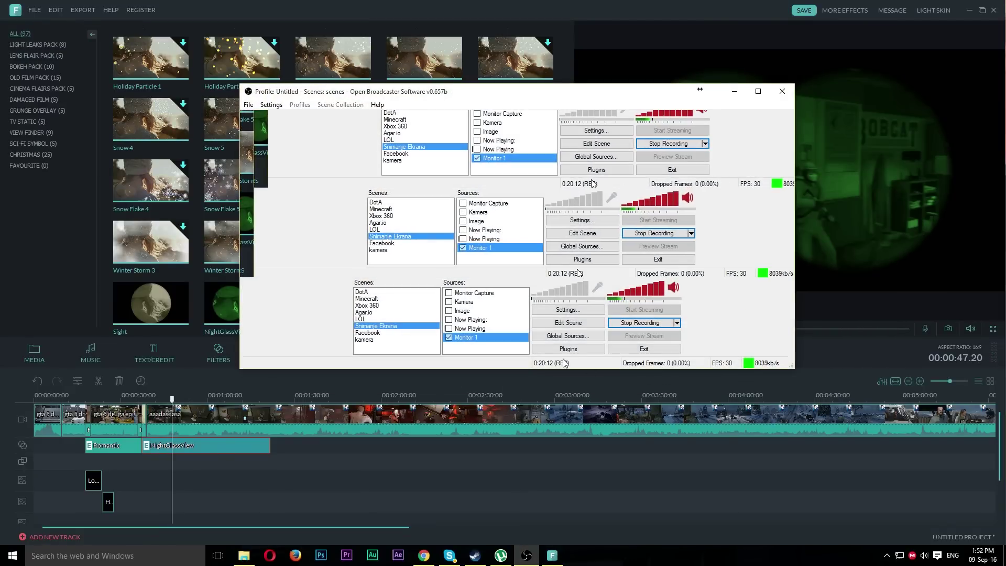
left_click(737, 90)
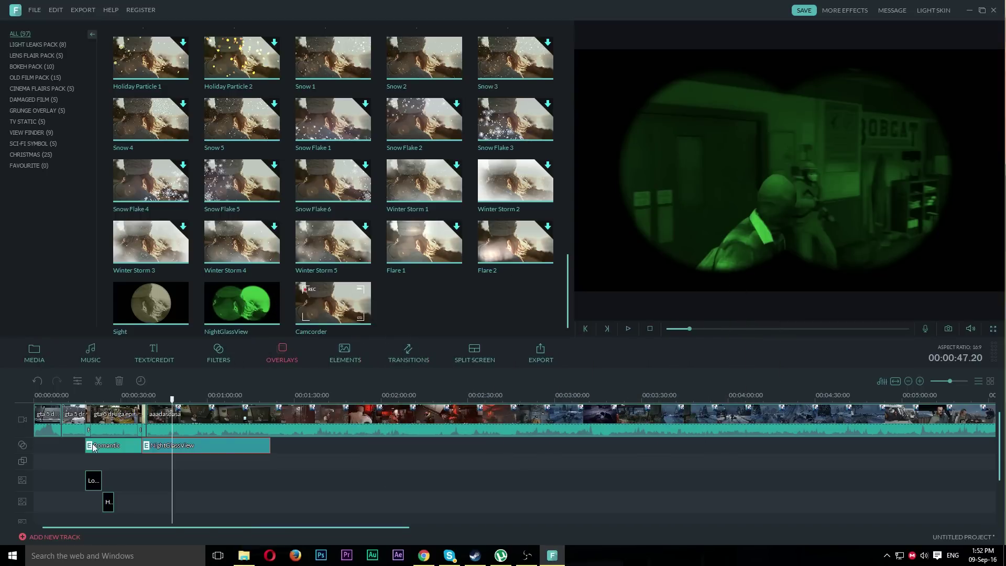
- Play more of the NightGlassView section, and shorten the overlay so it ends at 00:00:50.18
key("space")
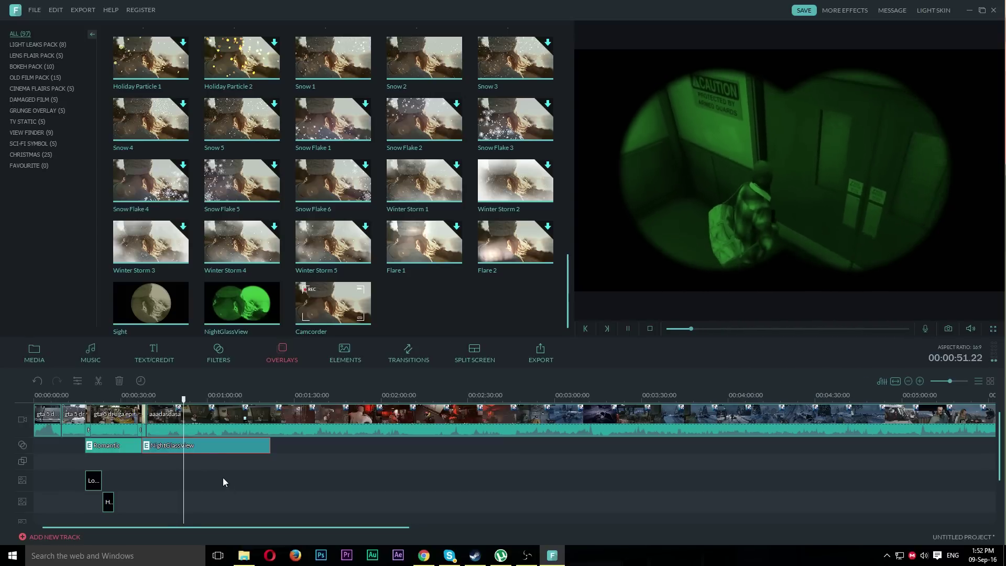
key("space")
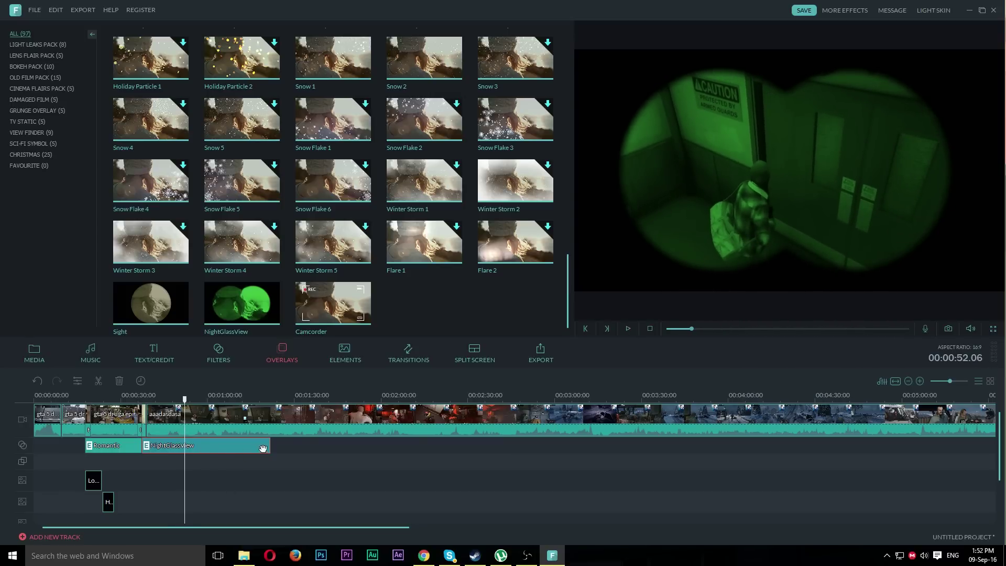
left_click_drag(271, 444, 180, 446)
- Split the aaadasdasa clip at 00:00:50.18, where the NightGlassView overlay ends, and delete the remainder
left_click(210, 438)
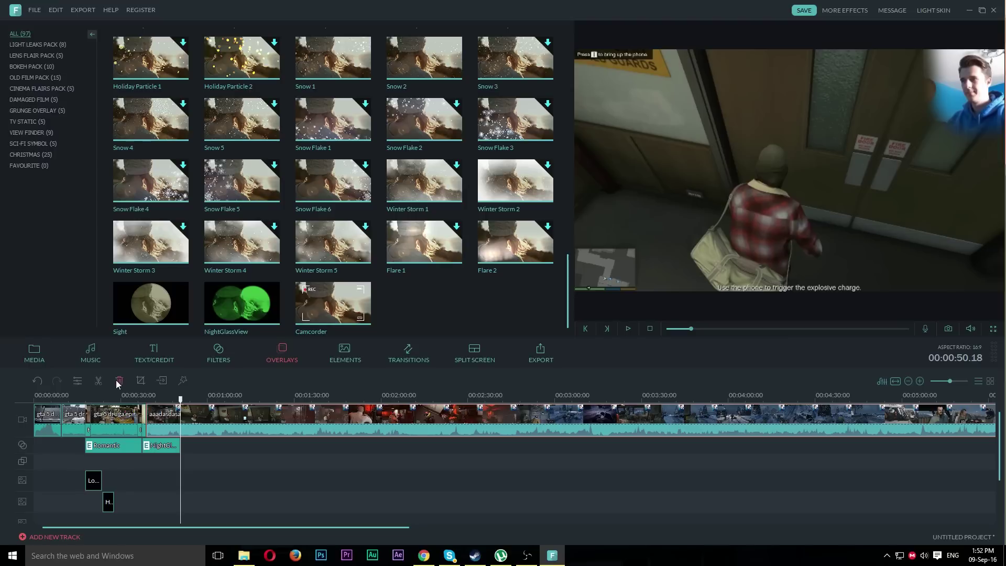
left_click(99, 381)
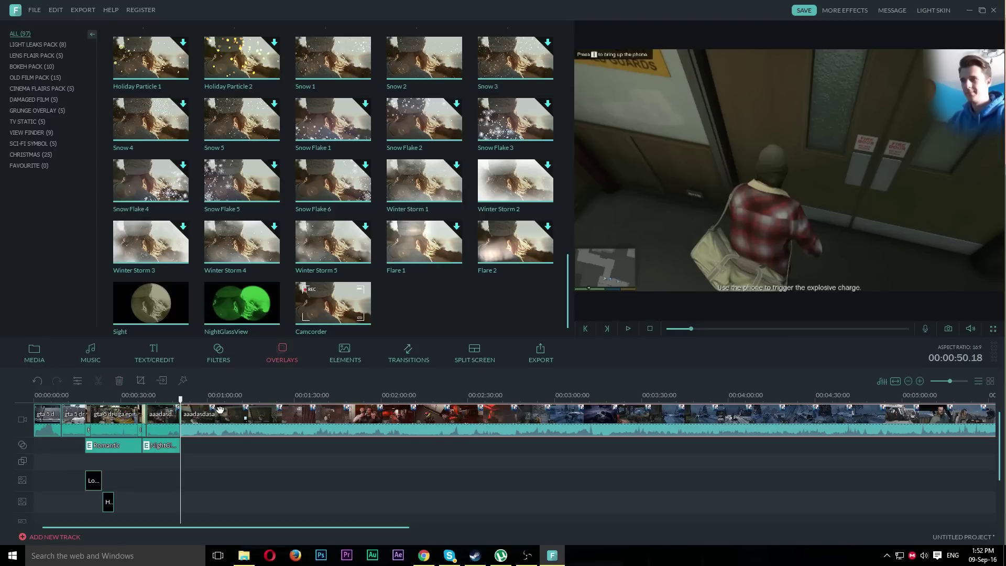
key("Delete")
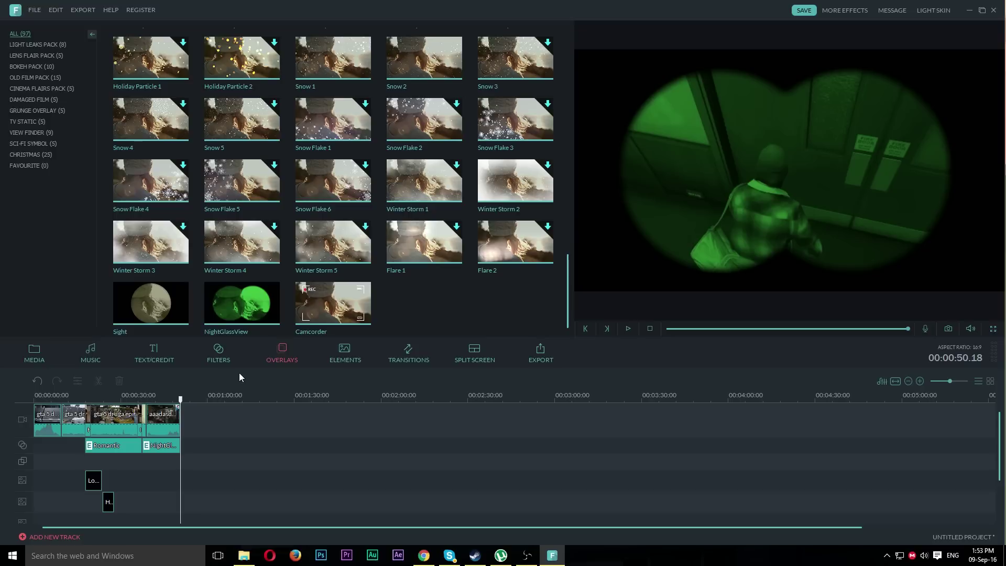
- Add the Hand Sketch End Credit title to the text track at 00:00:50.18, right where the footage ends
left_click(161, 350)
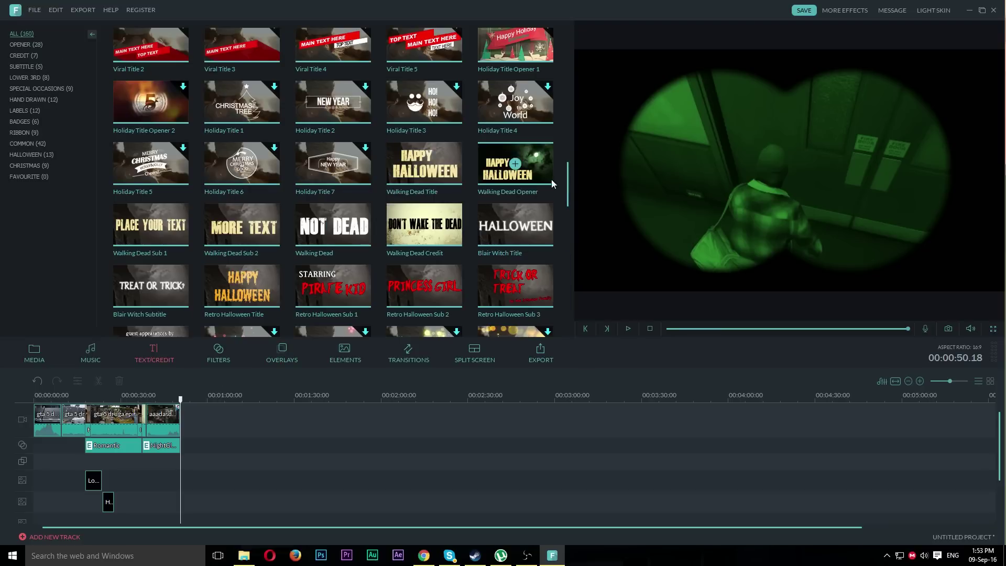
left_click_drag(568, 180, 572, 48)
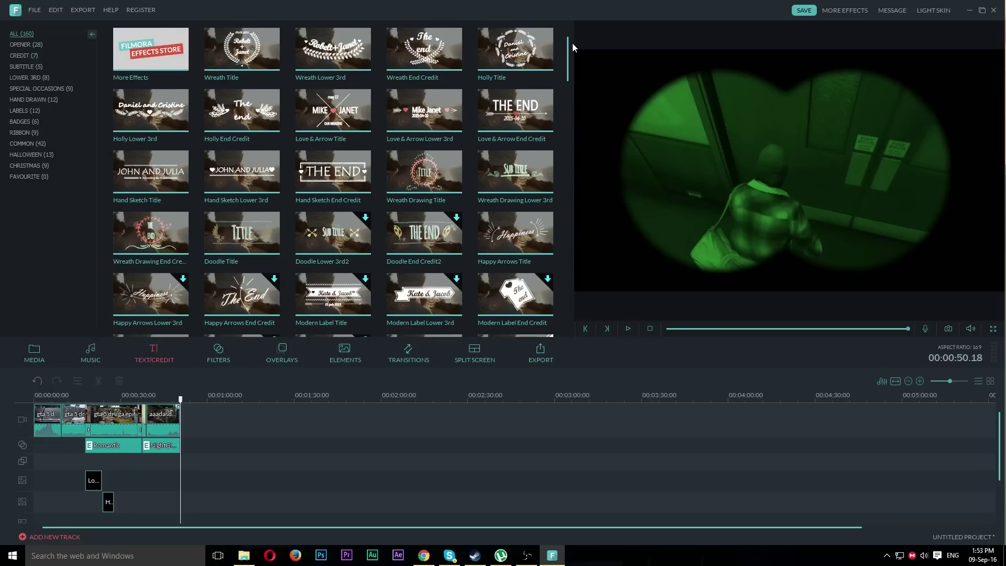
left_click(345, 163)
left_click_drag(328, 347, 179, 433)
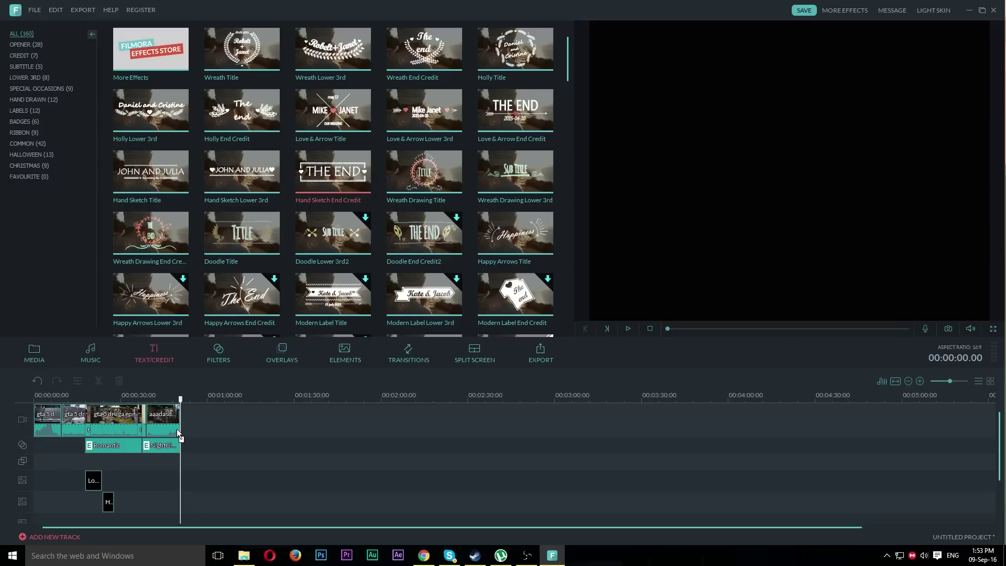
left_click_drag(182, 477, 190, 459)
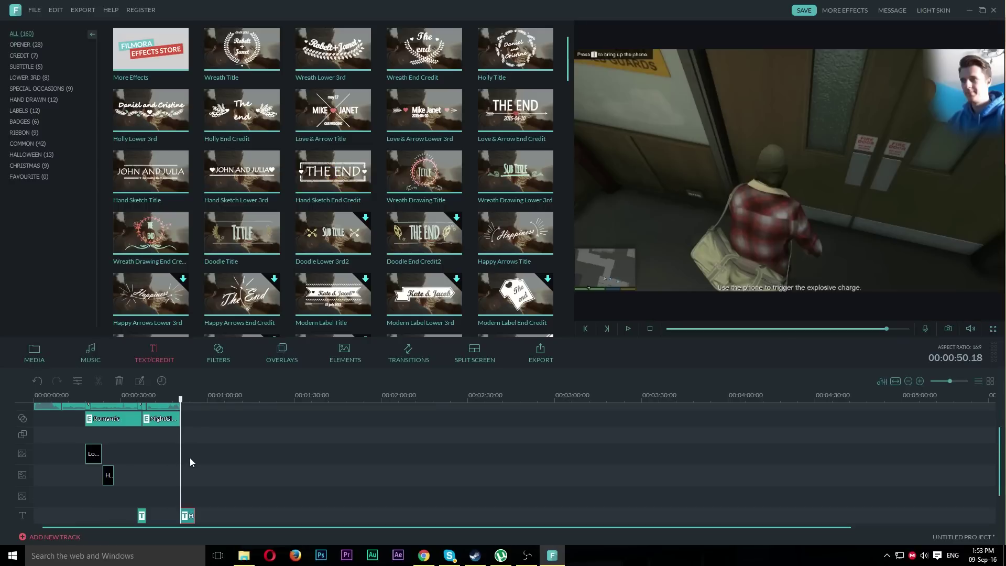
- Open the end credit in the advanced text editor and replace its text with "HVALA NA GLEDANJU"
double_click(188, 517)
left_click(497, 360)
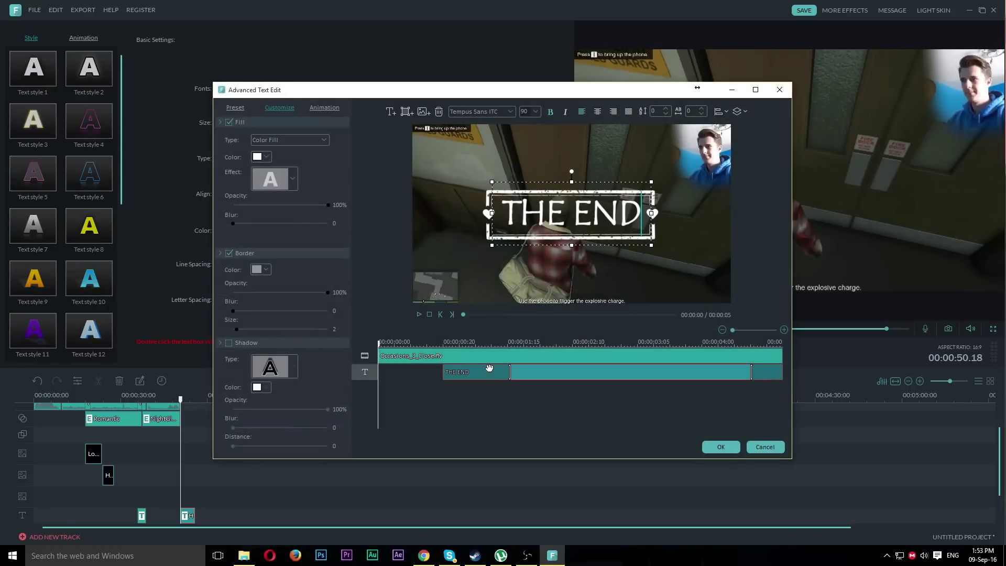
left_click(541, 209)
key("ctrl+a")
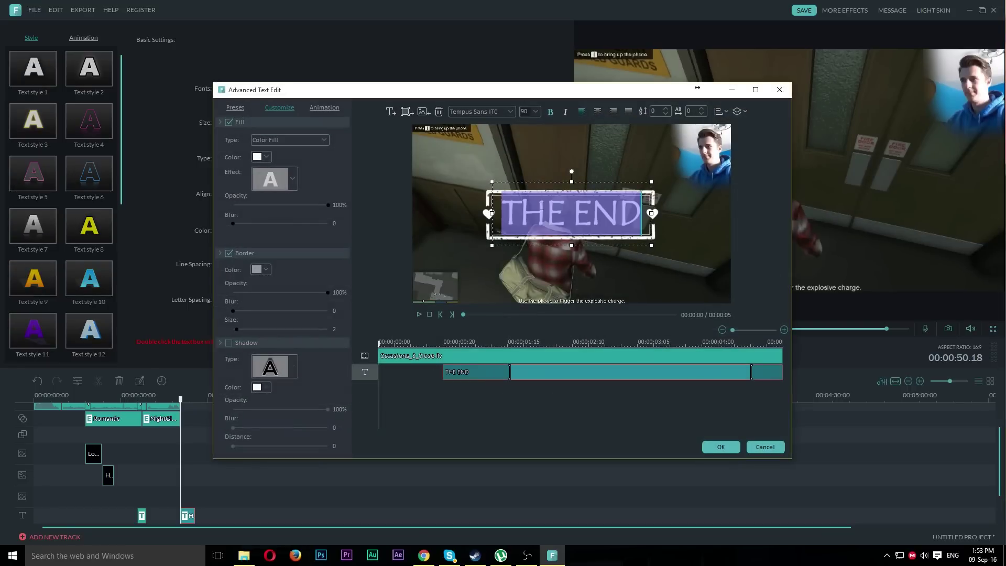
type("HVALA")
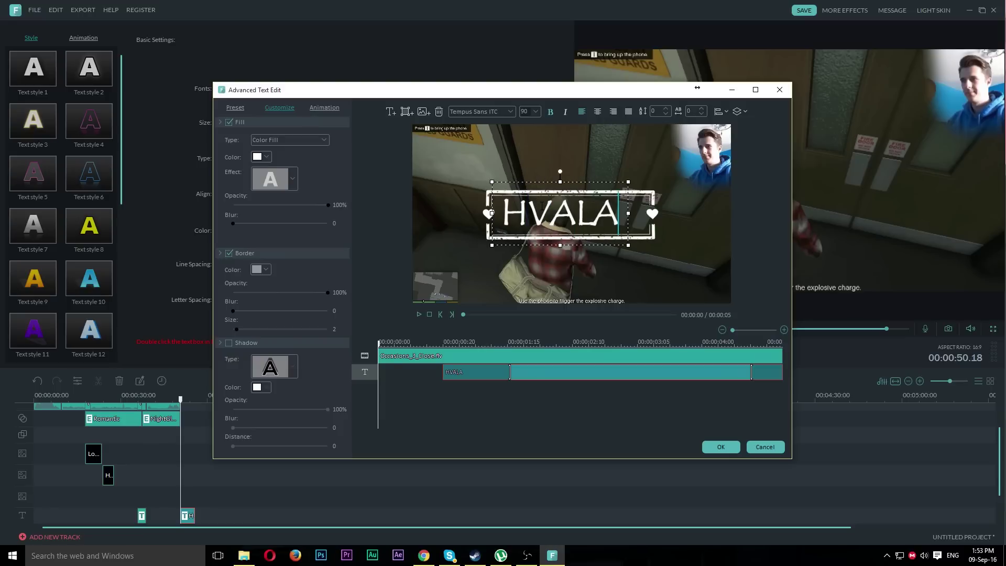
type(" NA")
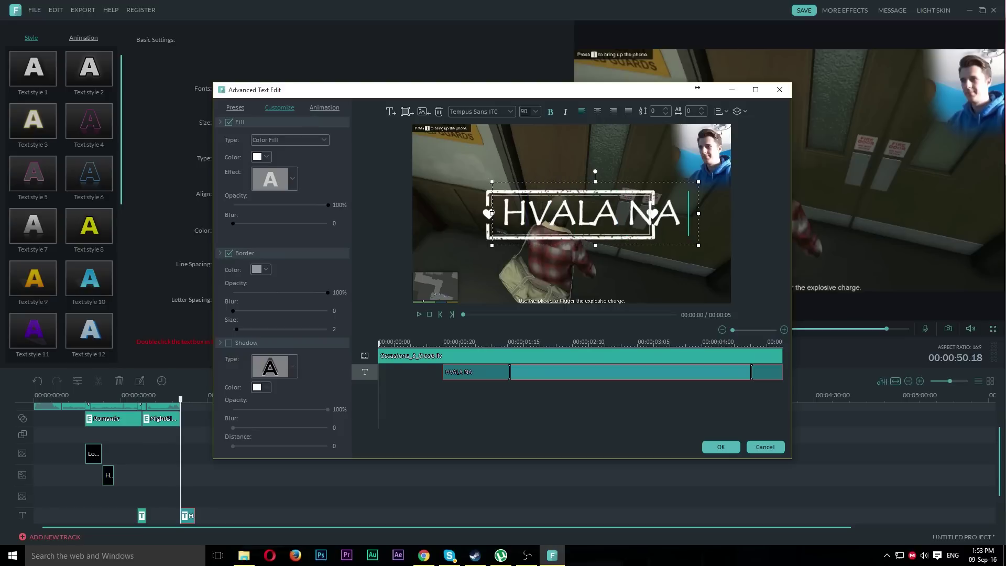
type(" GLEDANJU")
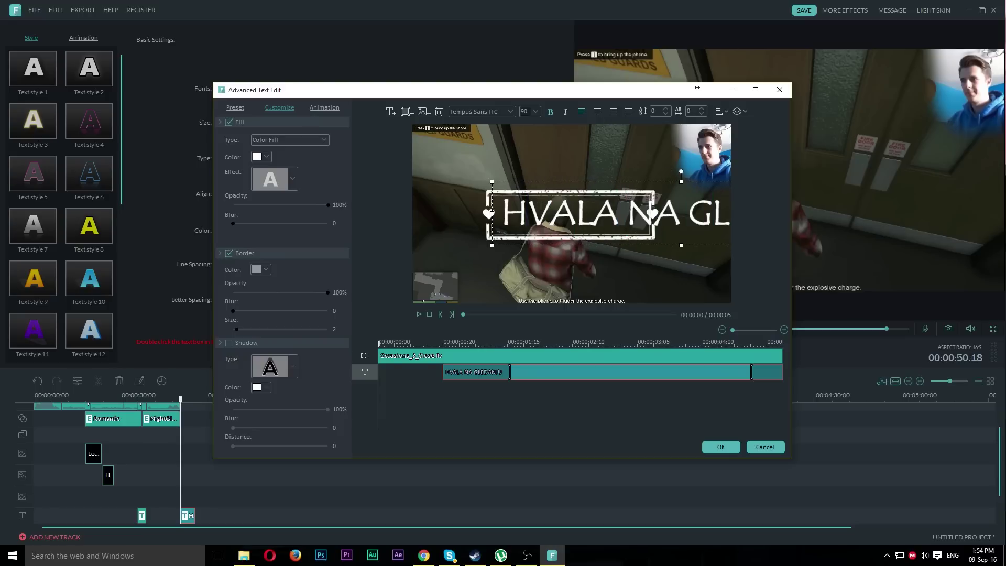
- Set the end credit text's font size to 60 and move the text so it is centred on the decorative frame
key("ctrl+a")
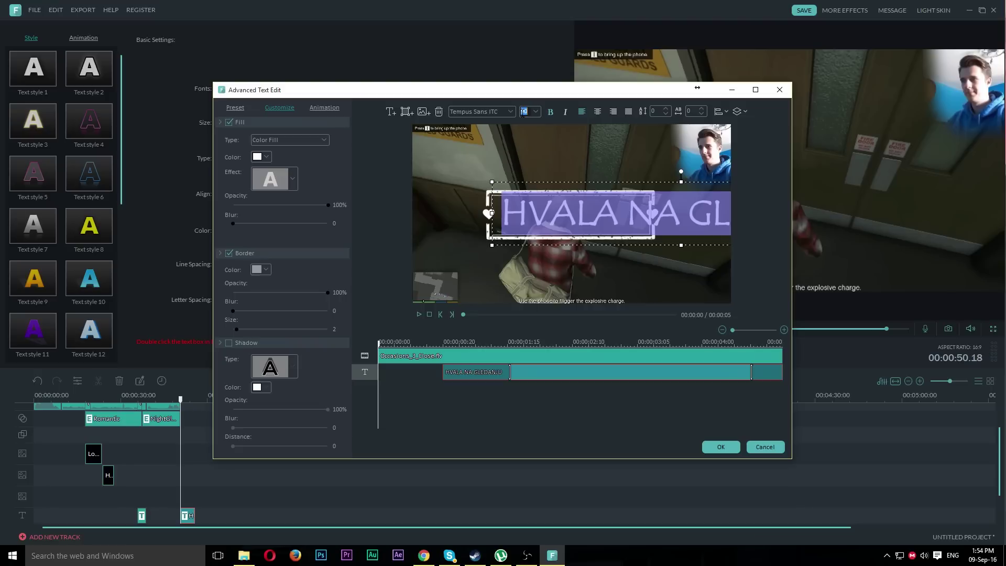
type("60")
key("Return")
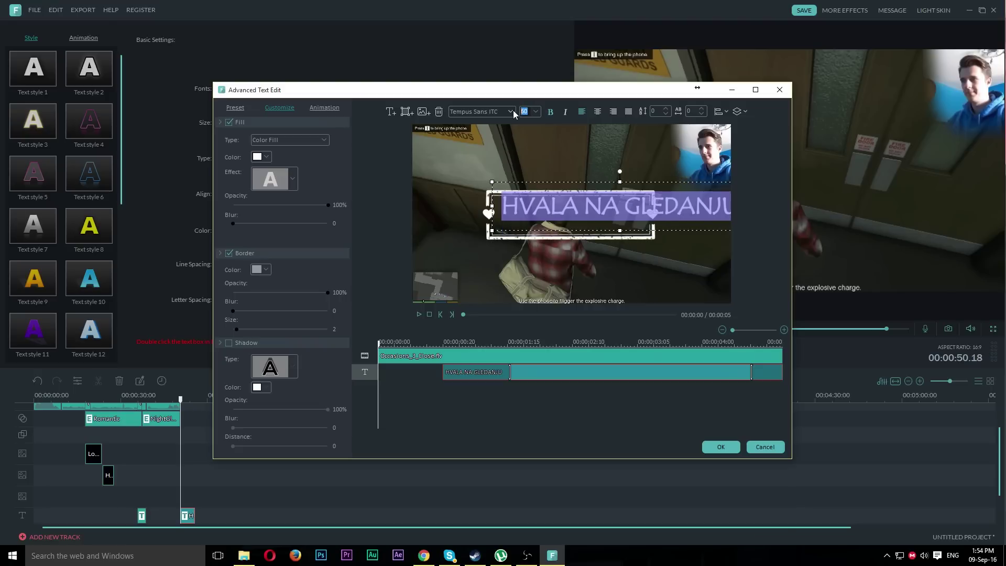
left_click(561, 207)
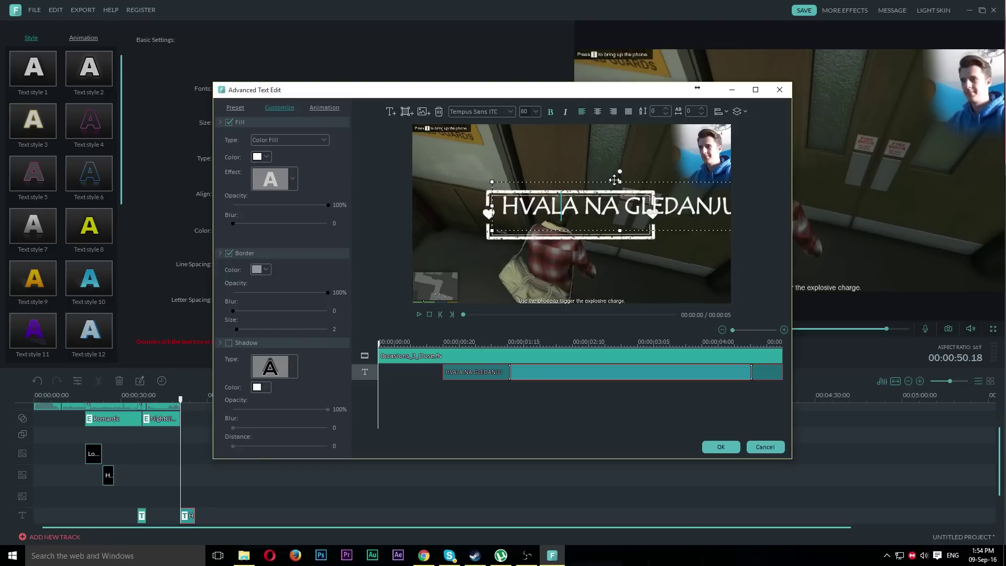
left_click_drag(613, 181, 563, 189)
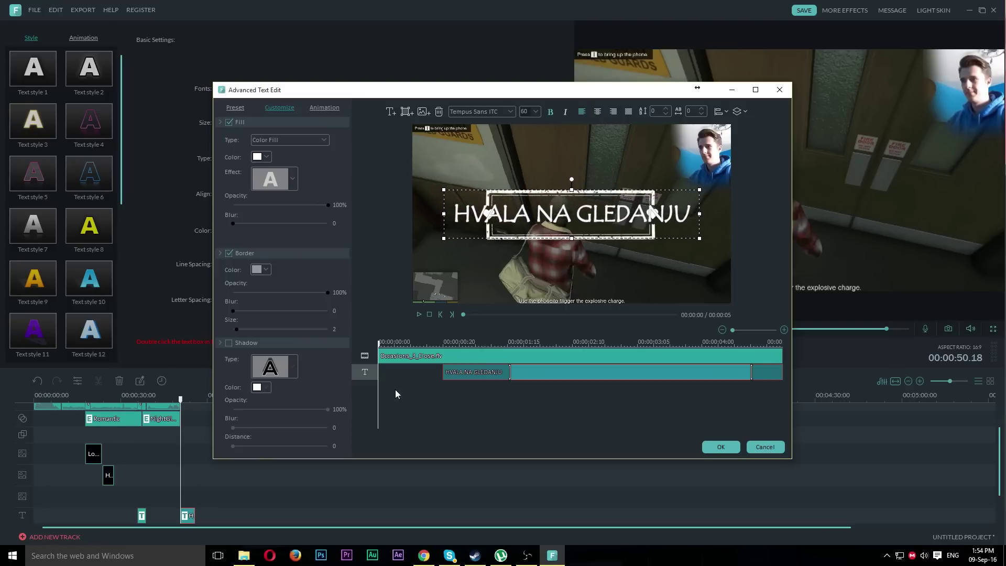
- Widen the end credit's decorative frame on both sides so the hearts clear the text, and apply the title edits
left_click(469, 361)
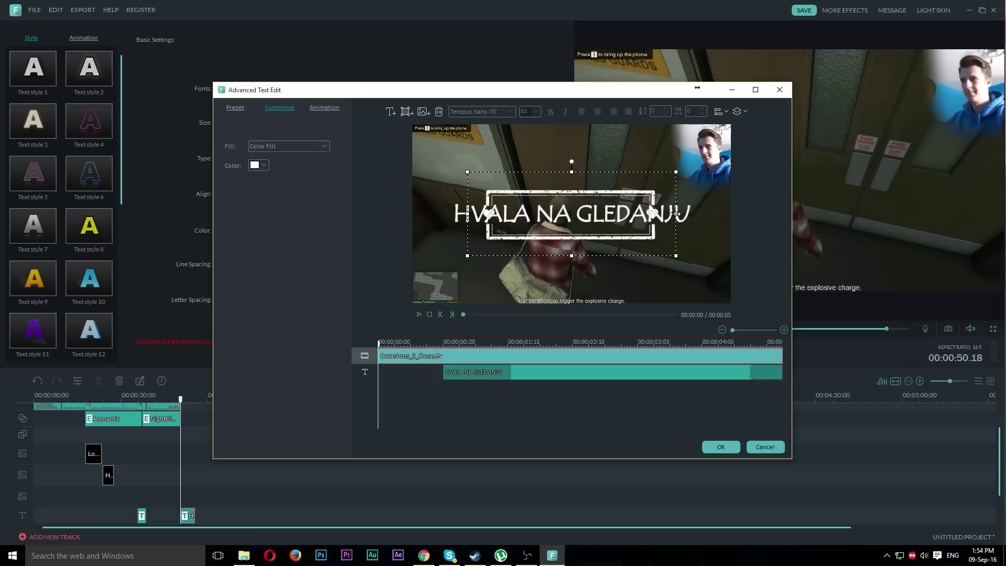
left_click_drag(676, 213, 728, 213)
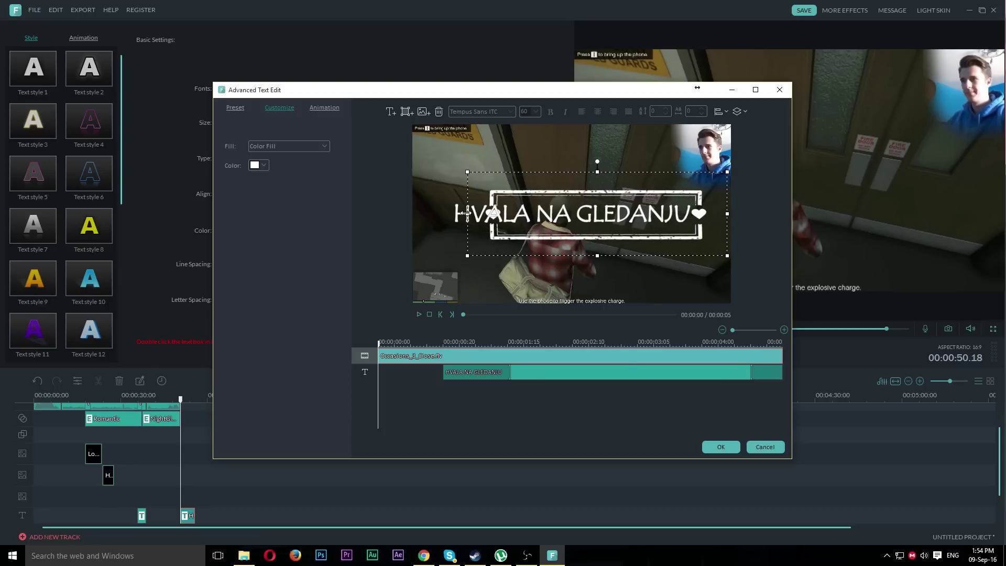
left_click_drag(467, 213, 413, 213)
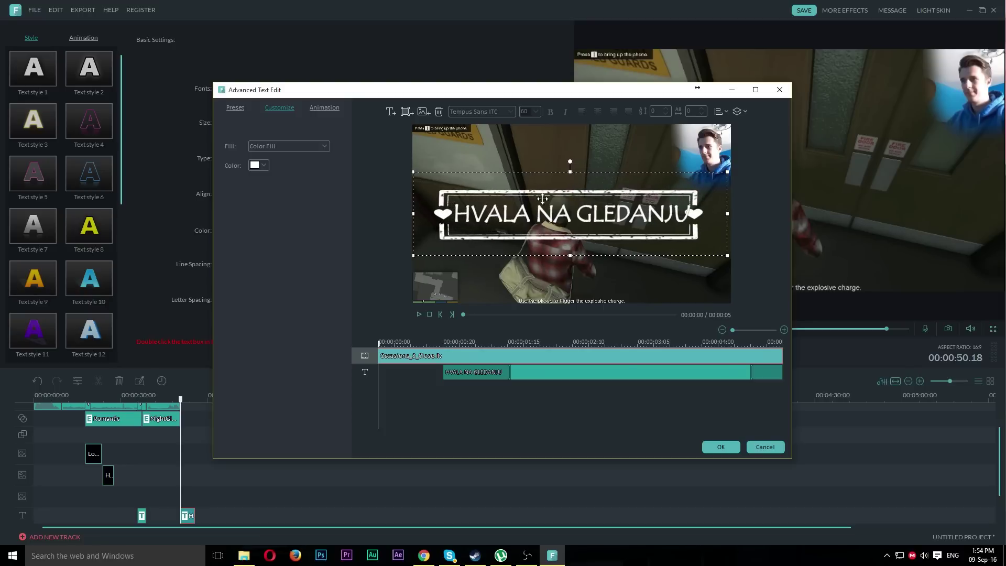
left_click_drag(725, 215, 737, 215)
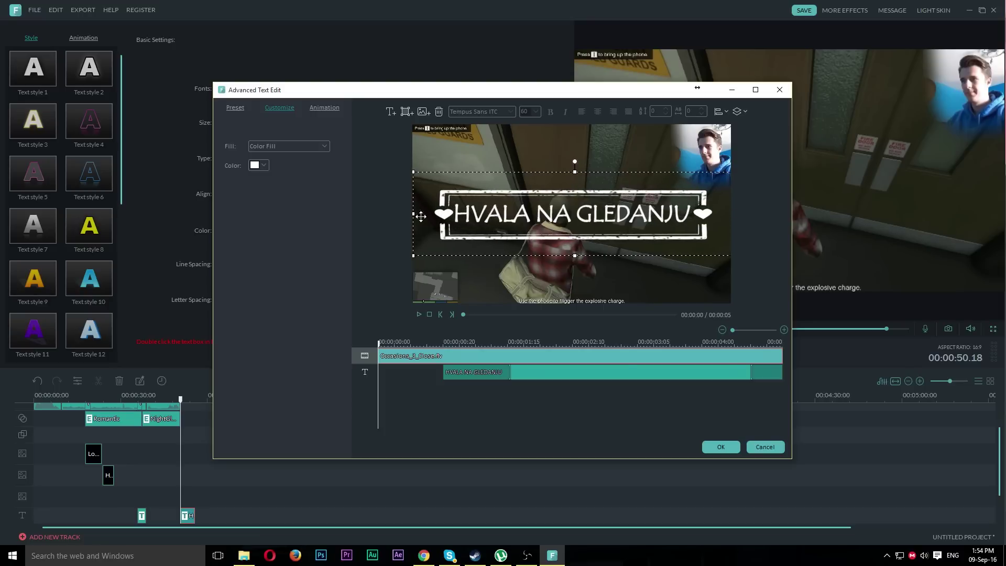
left_click_drag(414, 213, 407, 210)
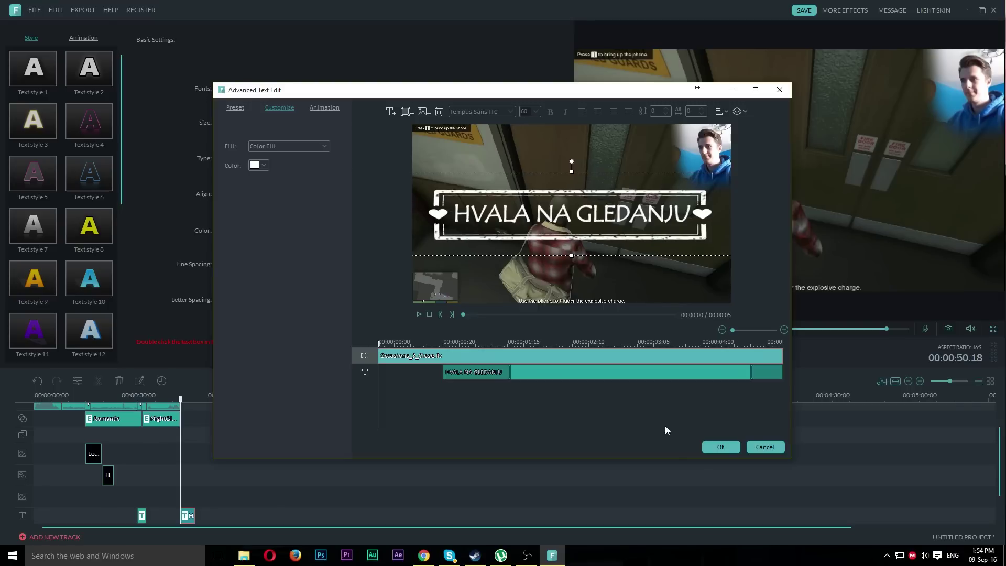
left_click(715, 449)
- Play the last seconds of the project through the end credit
left_click(552, 357)
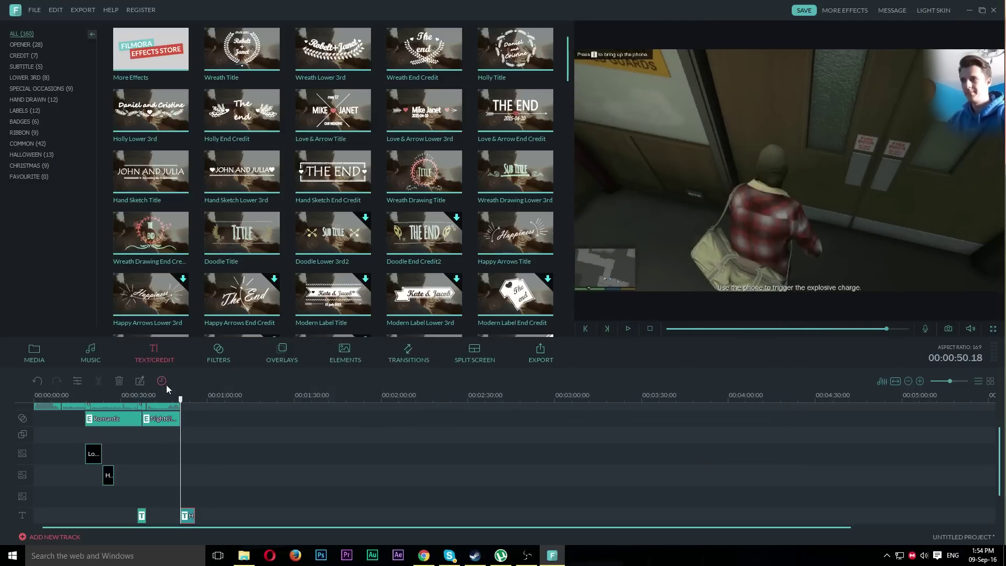
left_click_drag(179, 394, 169, 394)
key("space")
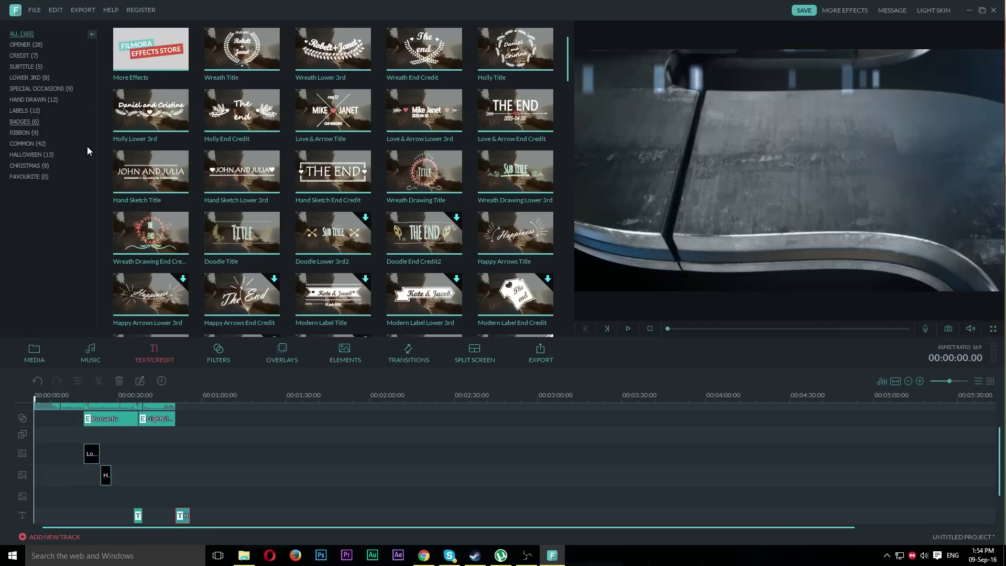
- Check the YouTube upload options, including the quality choices, and close them without exporting
left_click(79, 10)
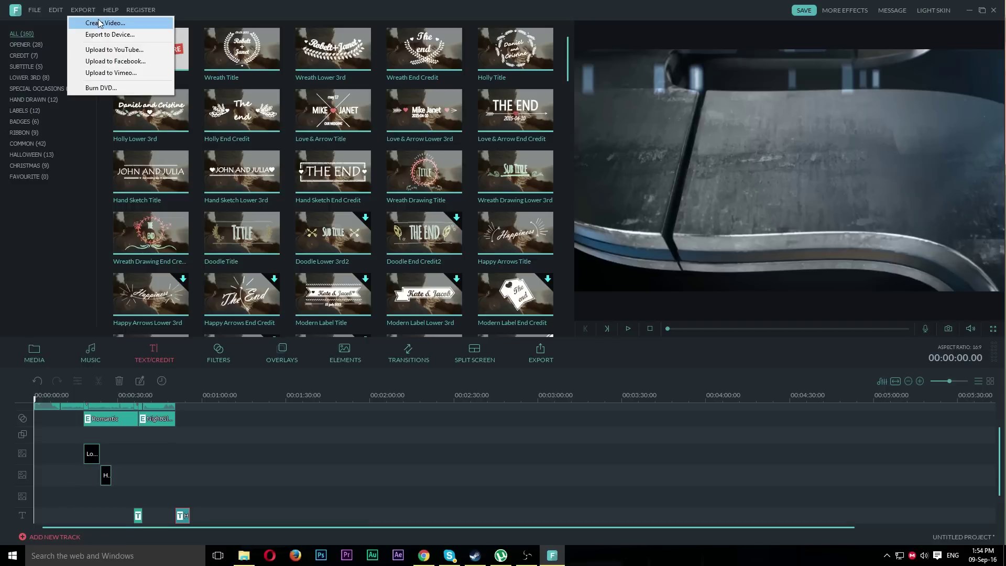
left_click(132, 54)
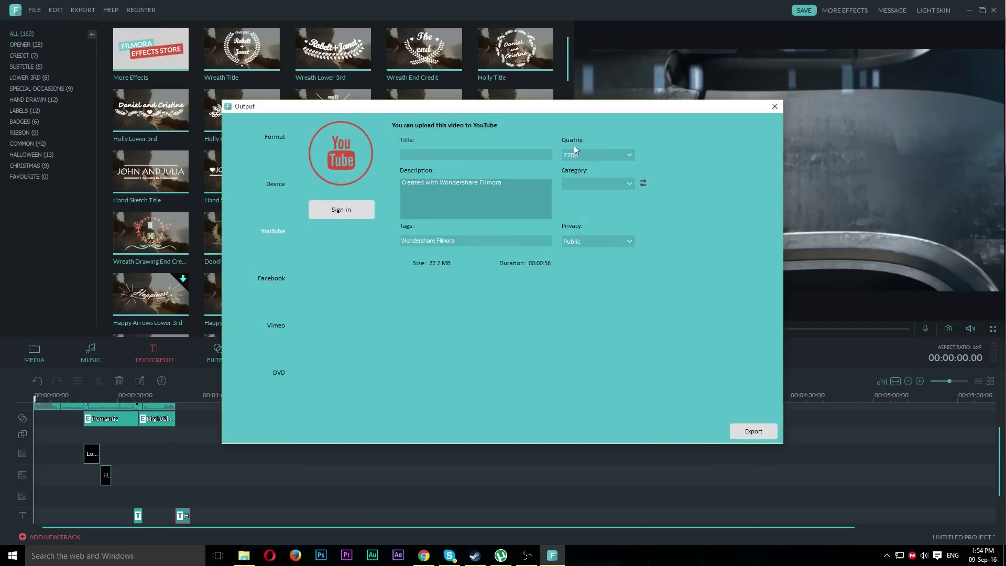
left_click(630, 159)
left_click(630, 158)
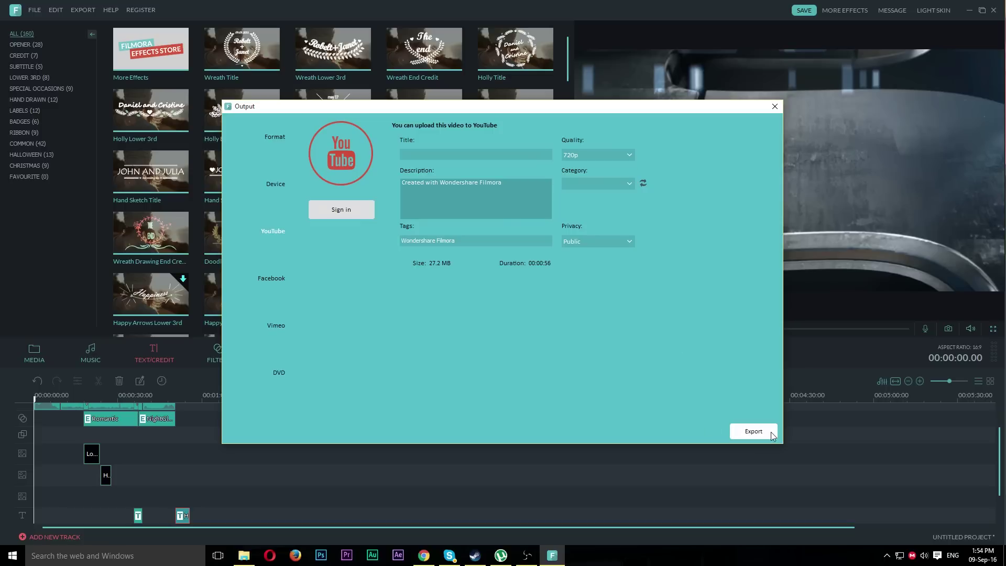
left_click(774, 106)
- Open the WMV settings for exporting the project as a video file and set the resolution to 1920*1080
left_click(82, 10)
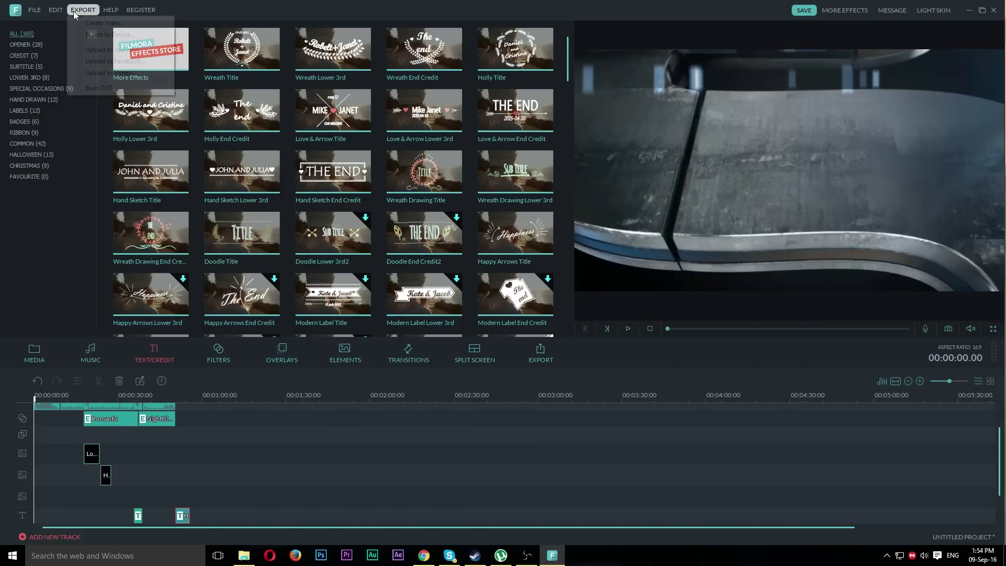
left_click(104, 23)
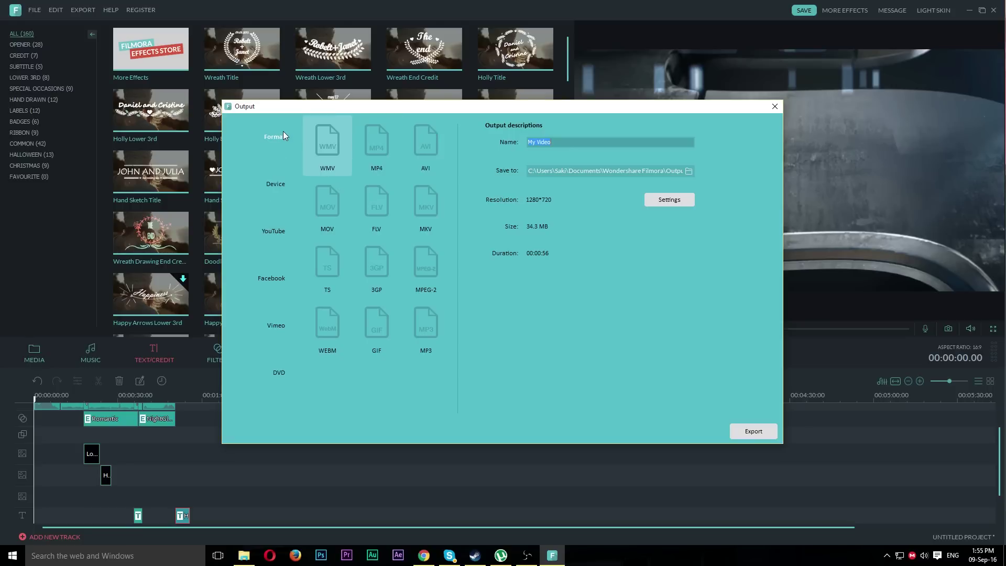
left_click(669, 200)
left_click(597, 241)
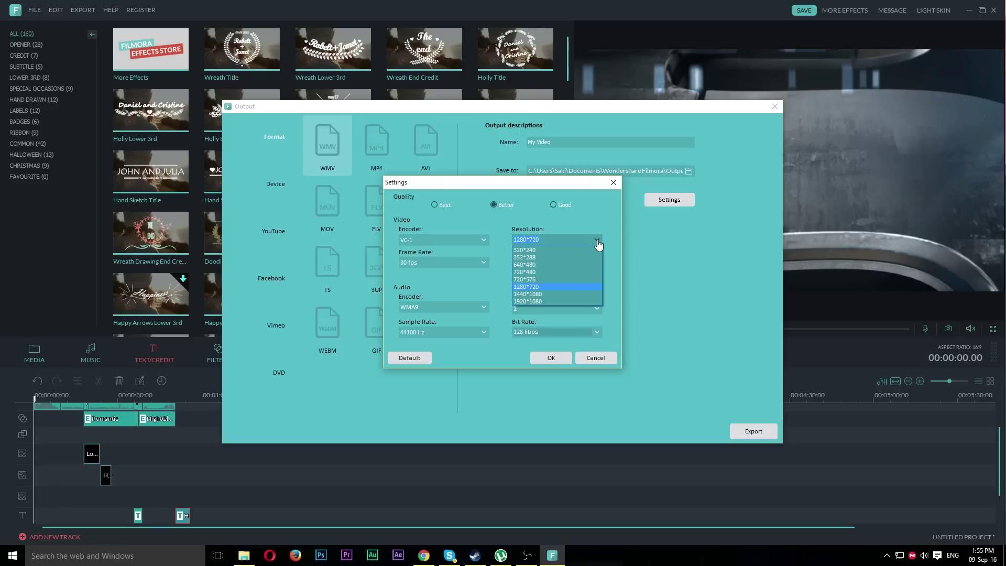
left_click(546, 300)
left_click_drag(505, 184, 513, 177)
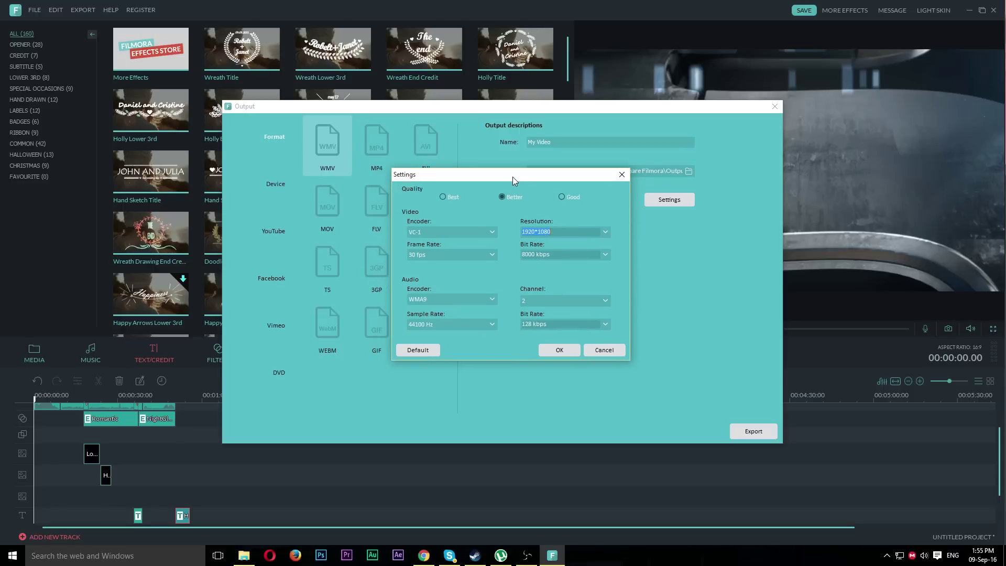
- Switch the export resolution to 1280*720 and back to 1920*1080
left_click(605, 230)
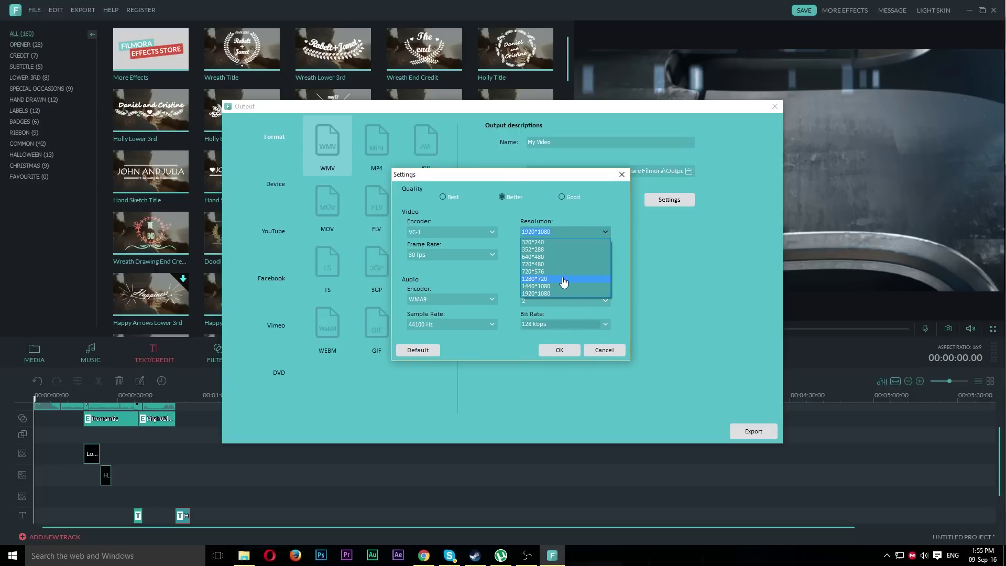
left_click(561, 280)
left_click(604, 233)
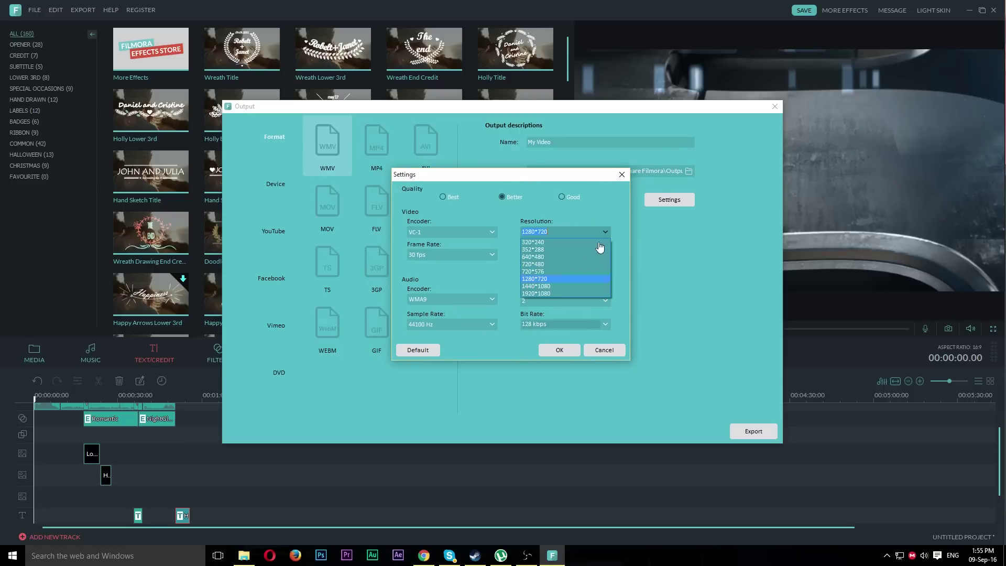
left_click(554, 301)
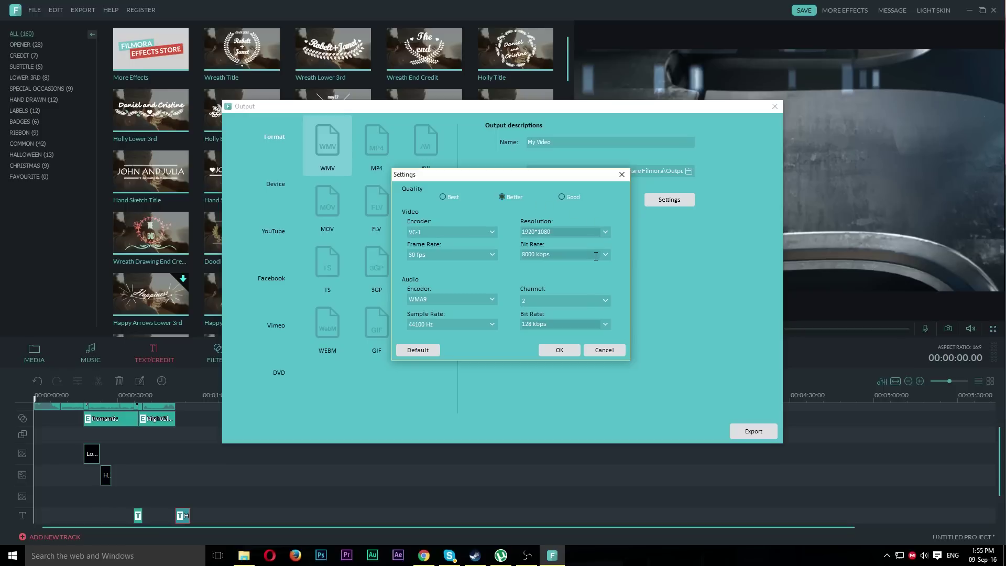
- Check the audio encoder options, set the export frame rate to 24 fps, and apply the output settings
left_click(489, 300)
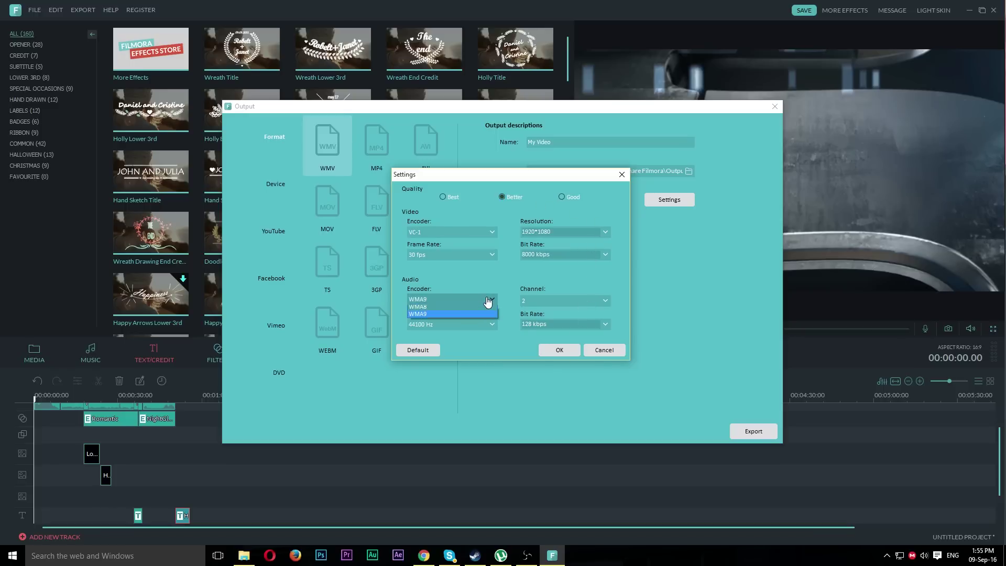
left_click(489, 300)
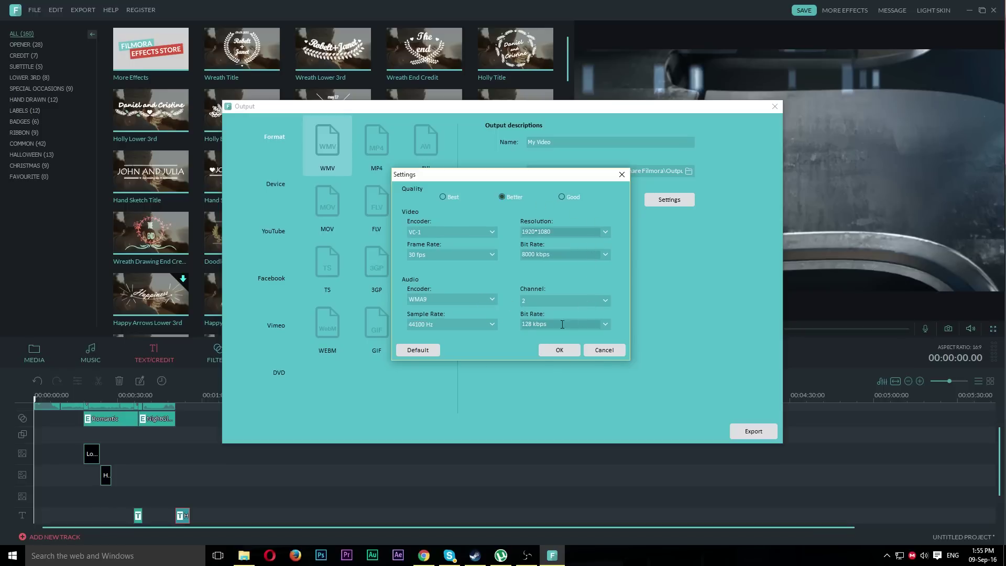
left_click(486, 256)
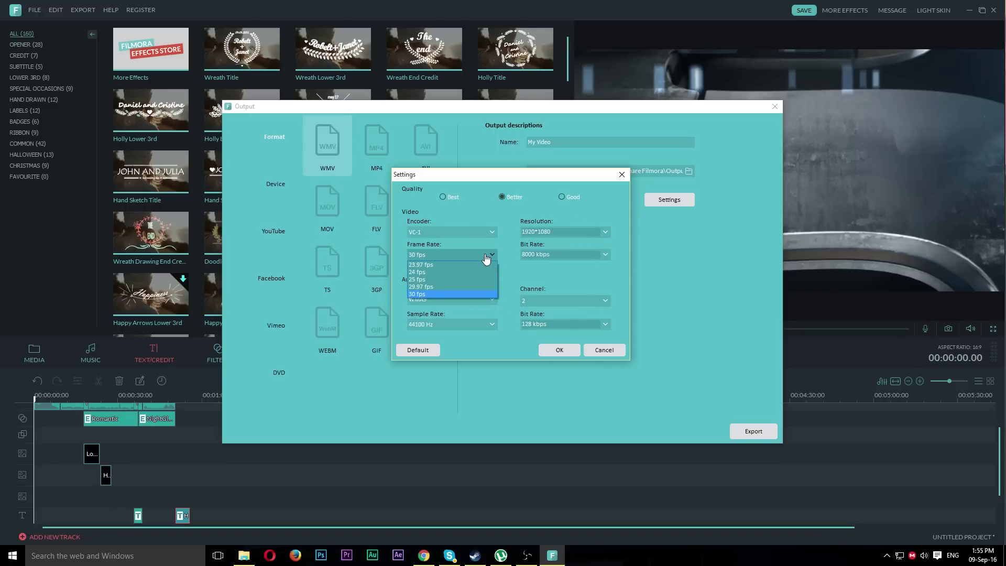
left_click(431, 273)
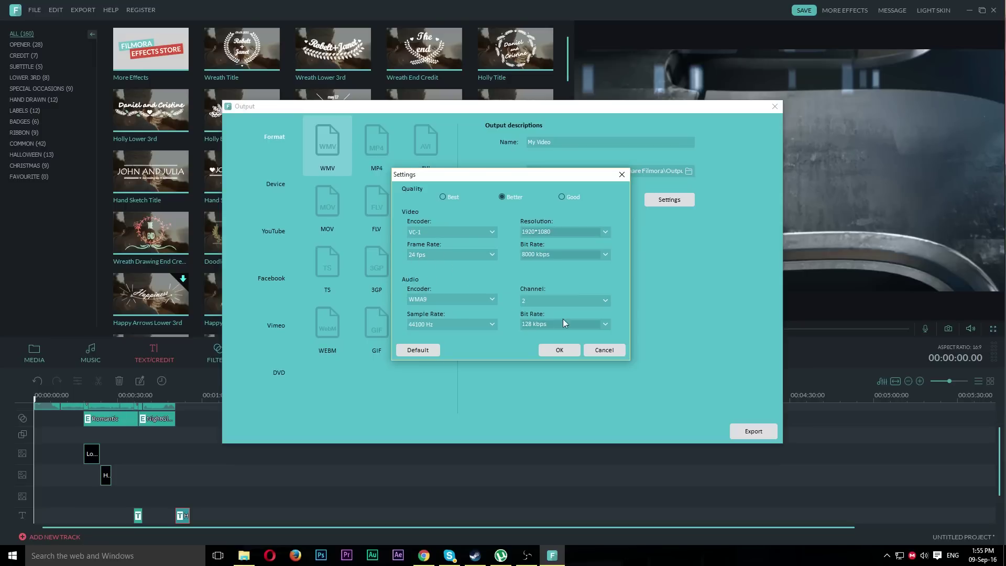
left_click(561, 350)
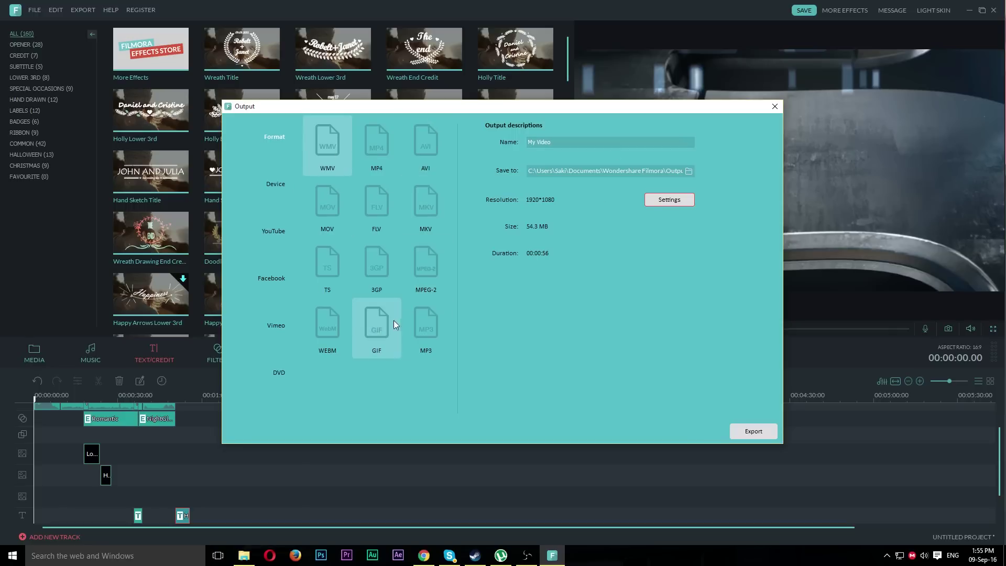
- Choose MP4 as the export format and look over the YouTube and Vimeo export options
left_click(382, 137)
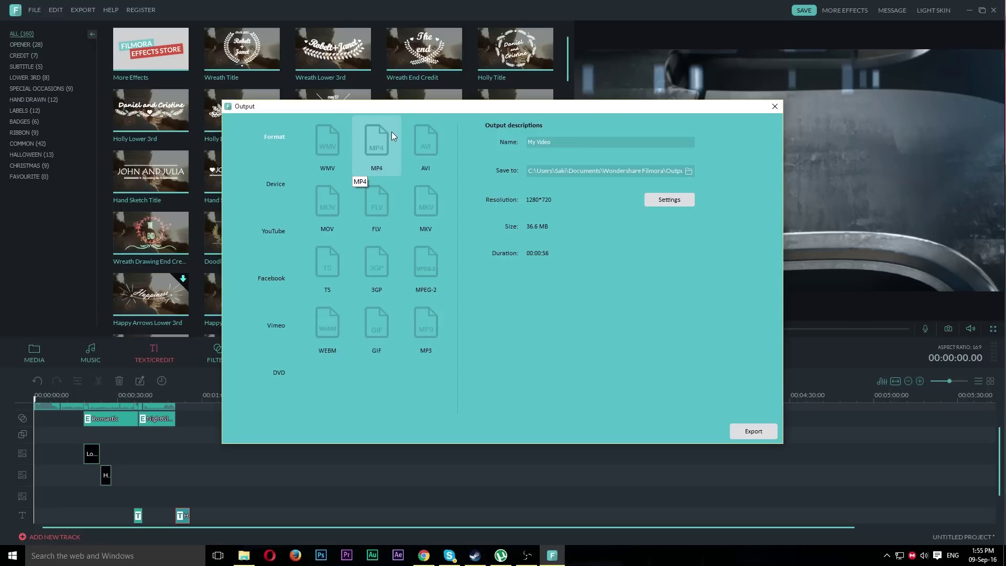
left_click(274, 231)
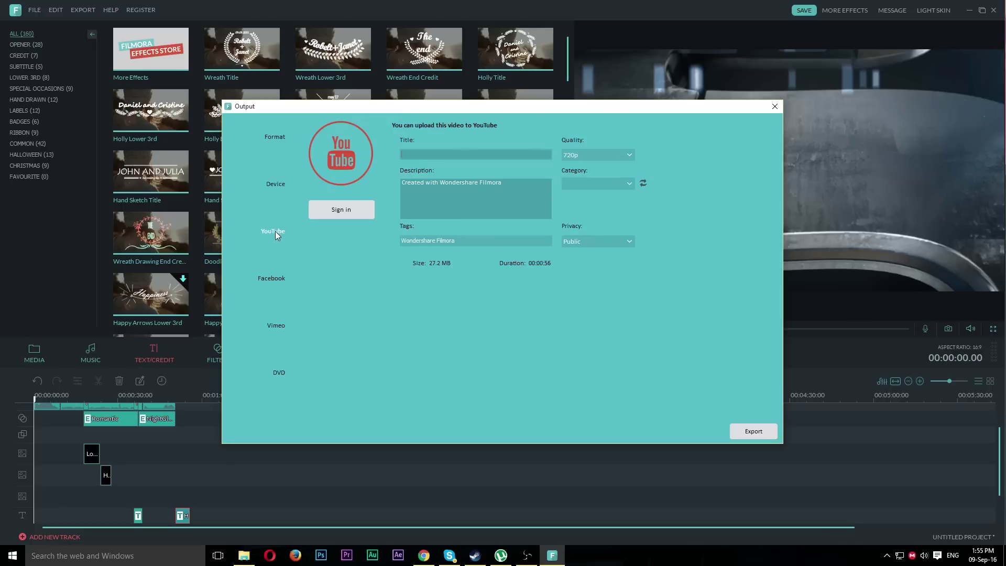
left_click(283, 137)
left_click(277, 326)
left_click(276, 141)
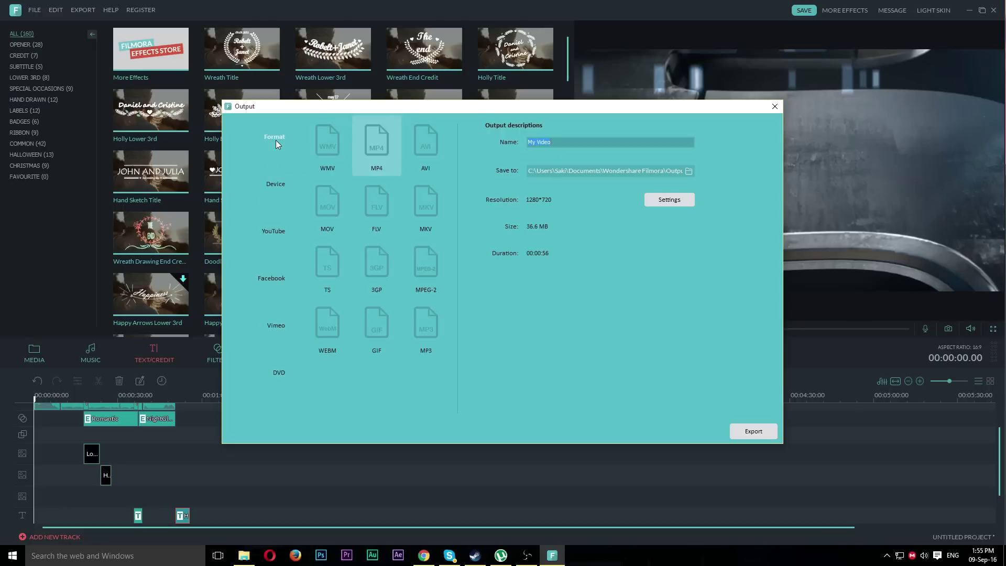
left_click(379, 144)
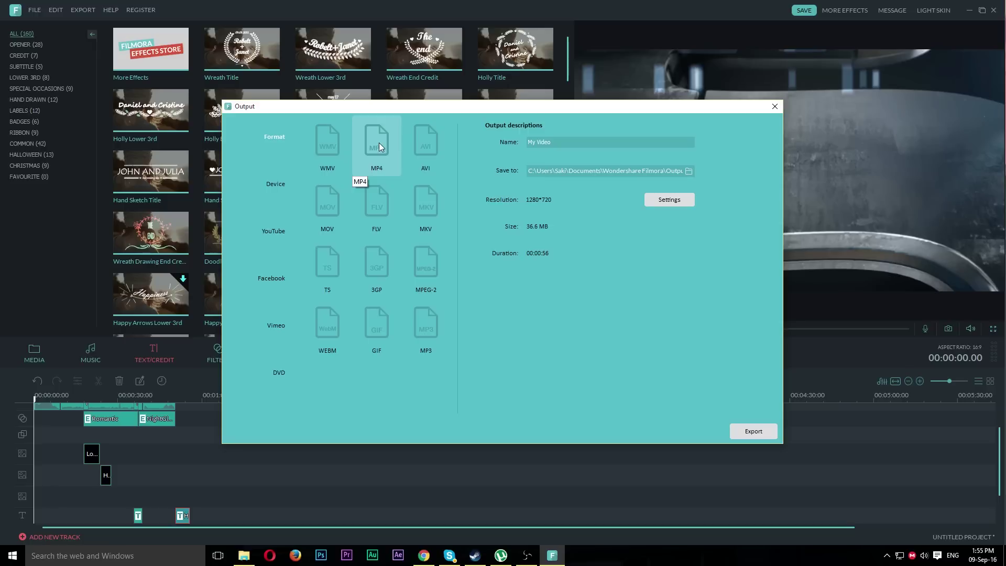
- Name the output video Romanticna Akcija and set its save location to the Desktop folder
left_click(576, 143)
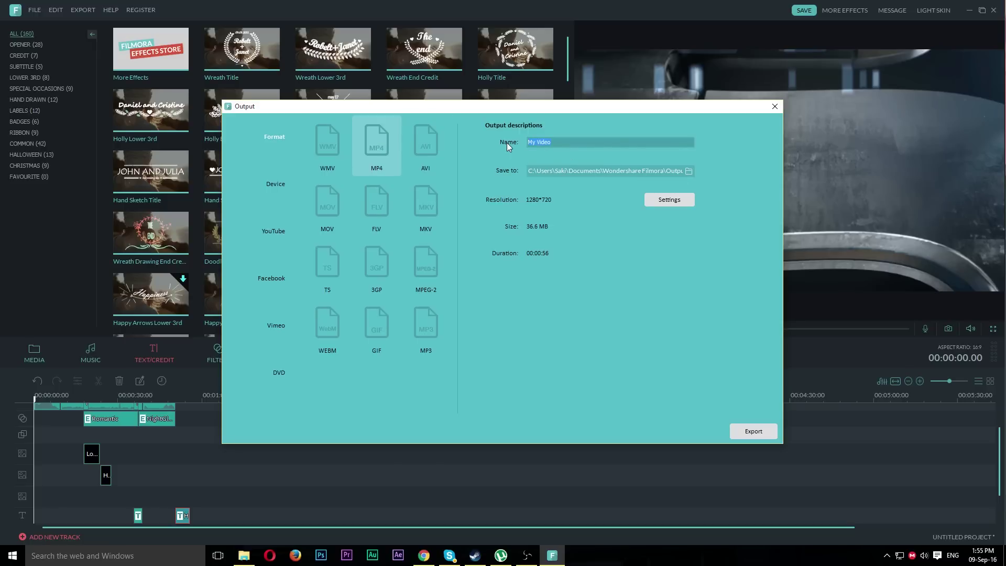
type("r")
type("Romanticna Akcija")
left_click(690, 171)
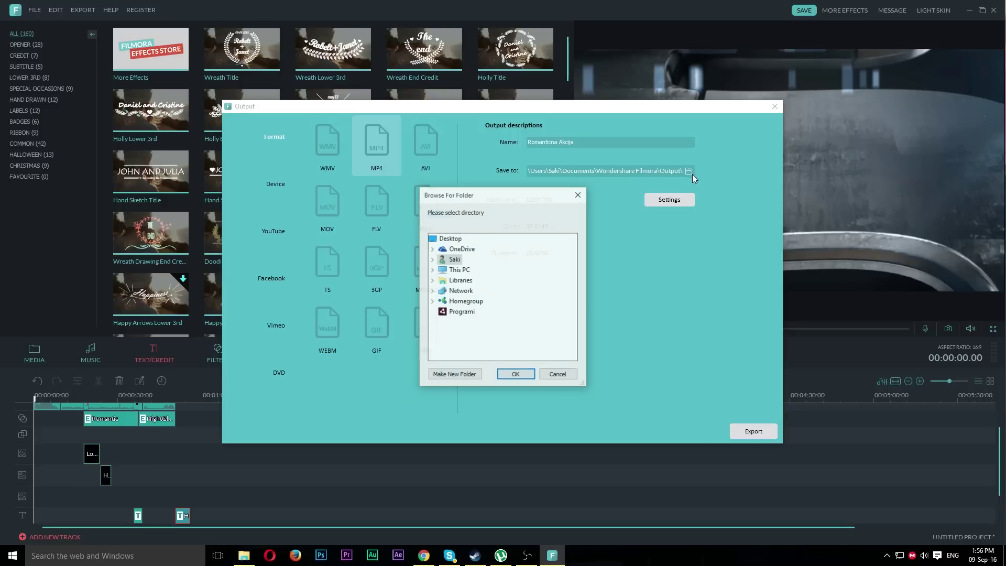
double_click(454, 269)
double_click(471, 260)
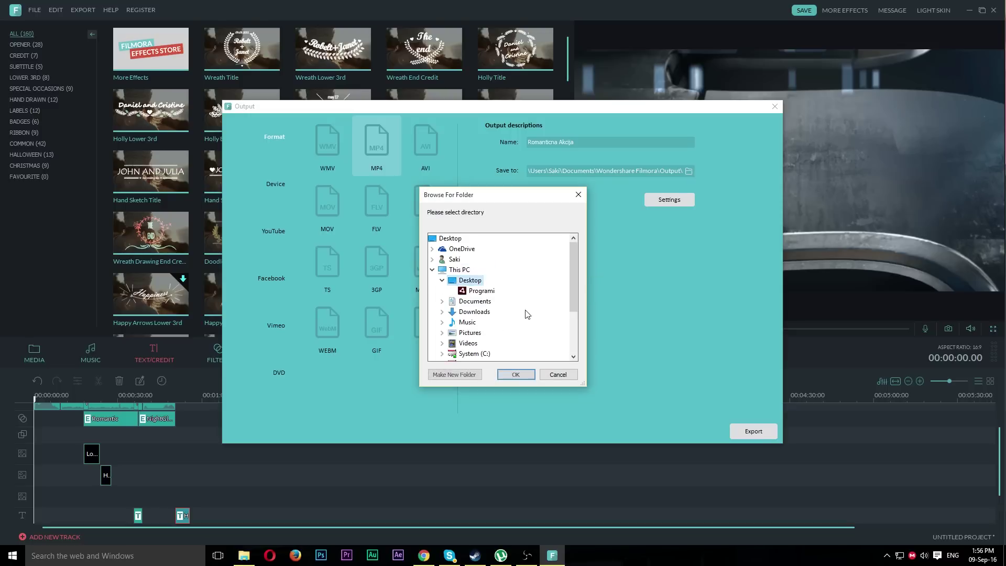
left_click(516, 374)
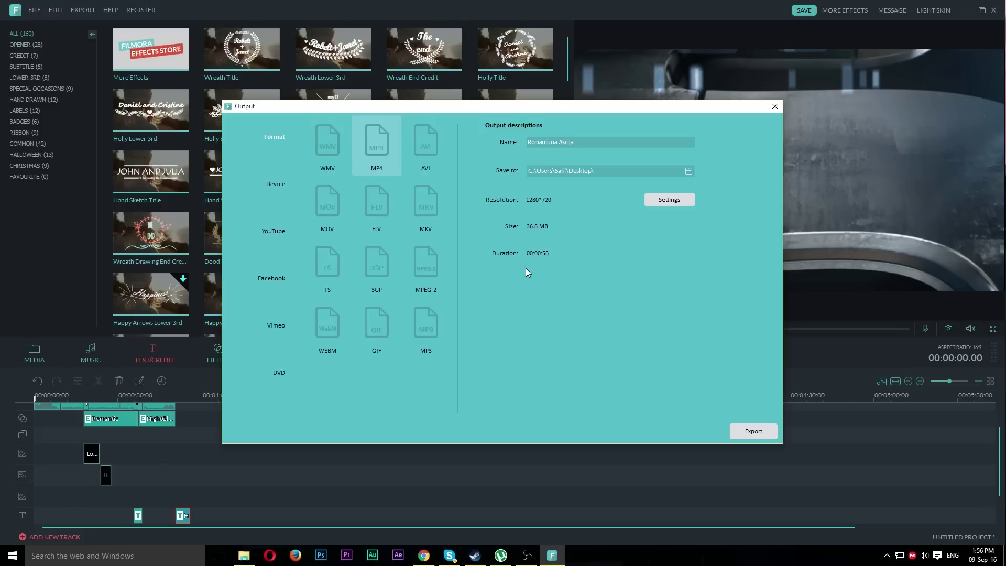
- Export the video, review the finish actions during conversion and choose Sound reminder
left_click(755, 433)
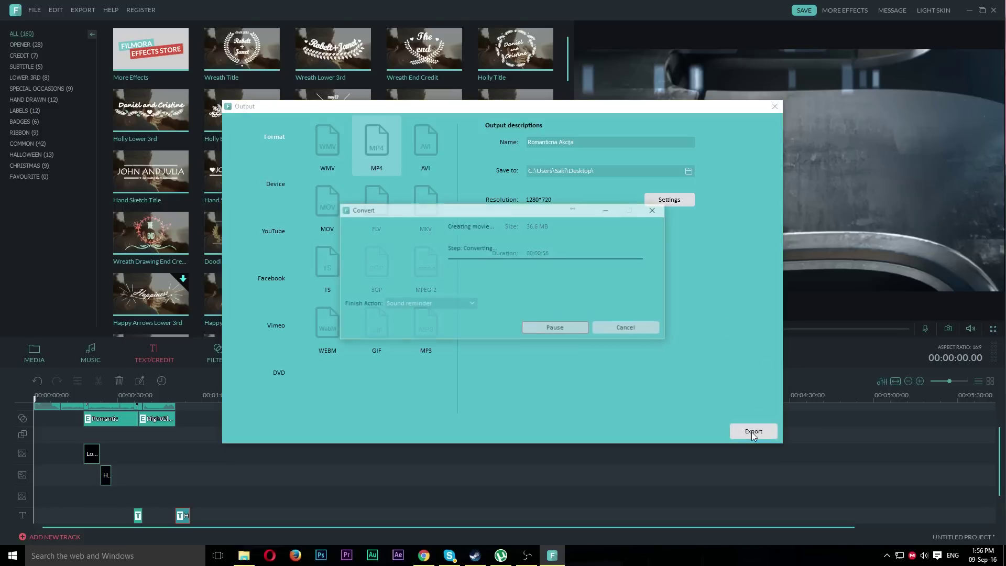
left_click(474, 305)
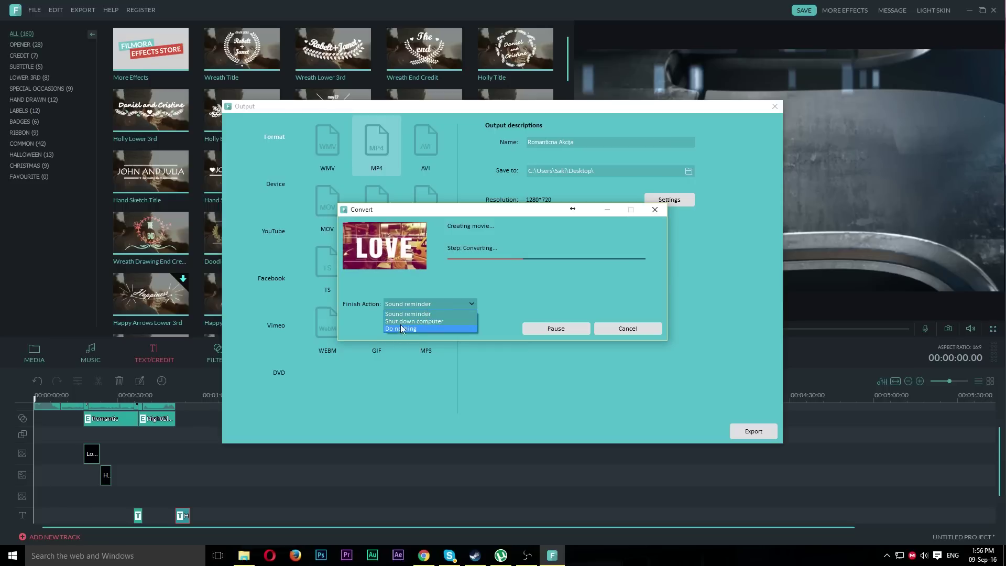
left_click(423, 314)
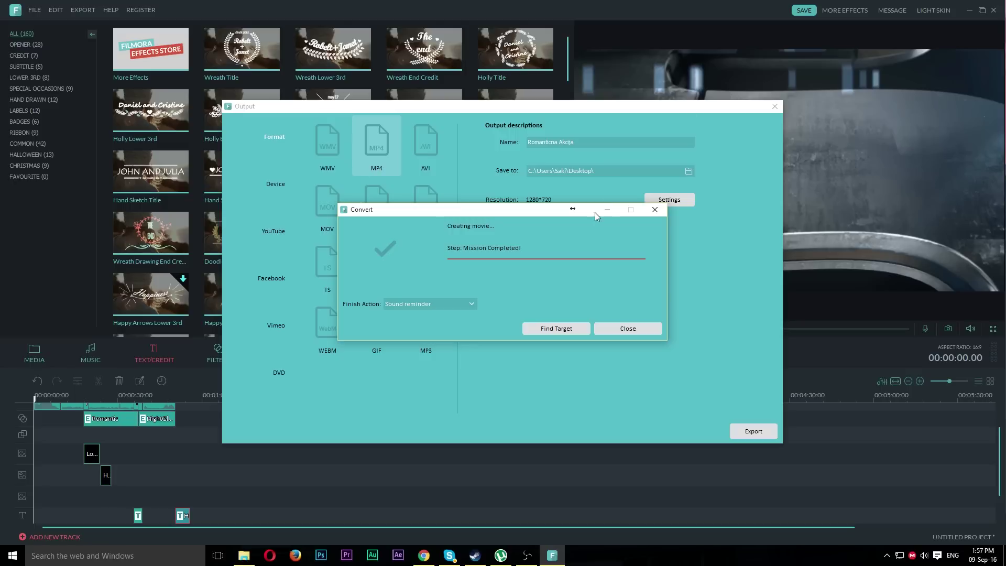
- Locate the exported Romanticna Akcija.mp4 in its target folder and move the folder window higher on the screen
left_click_drag(457, 210, 436, 180)
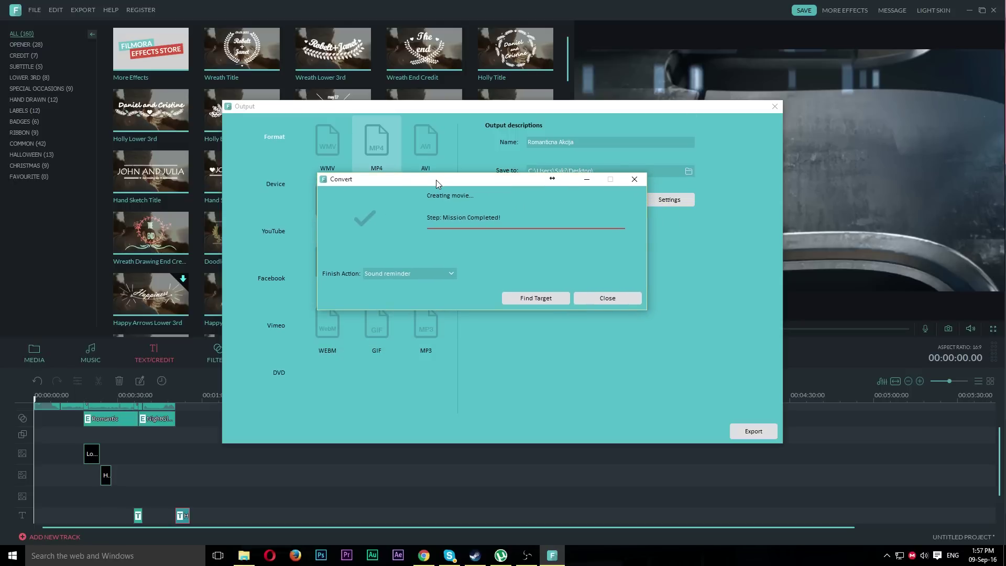
left_click(527, 298)
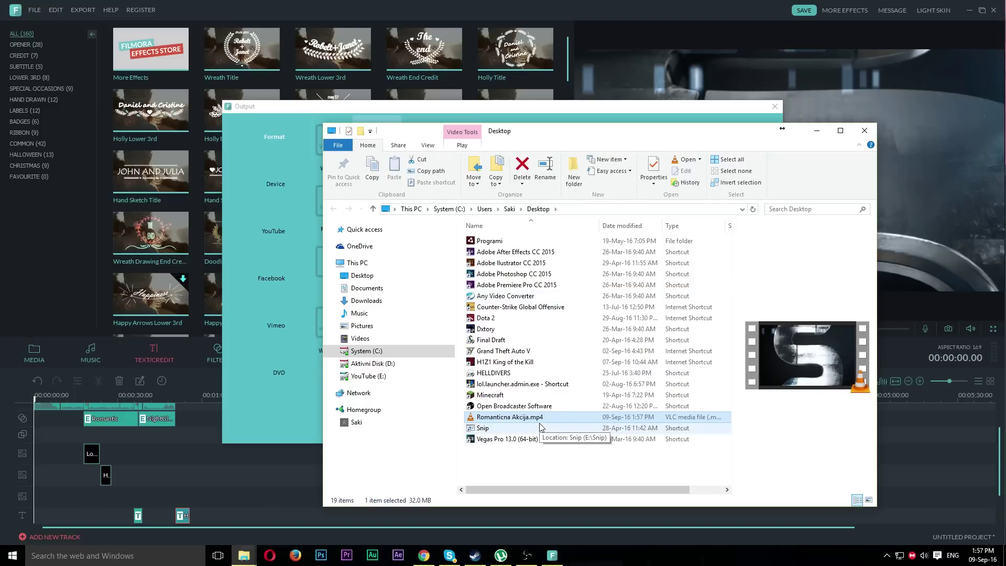
left_click_drag(548, 136, 537, 70)
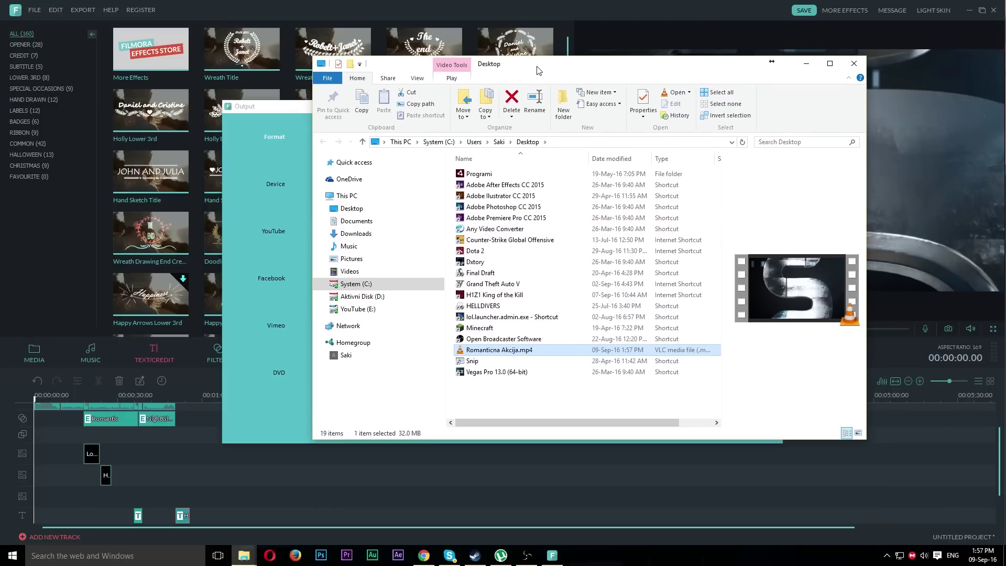
- Switch to Chrome and look over the YouTube upload page with its title, description and tag fields
left_click(414, 560)
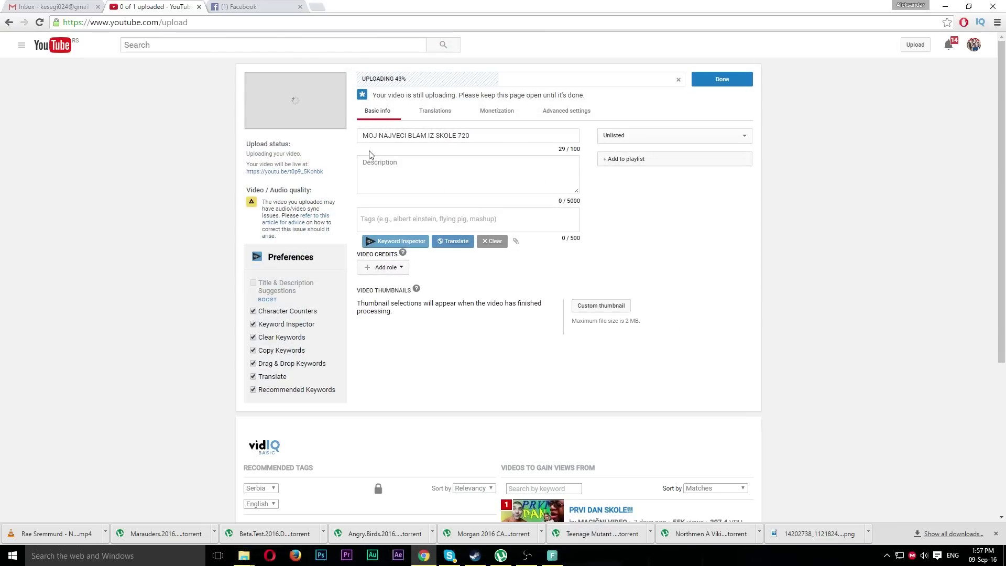
scroll(273, 304, "down", 5)
scroll(205, 346, "up", 4)
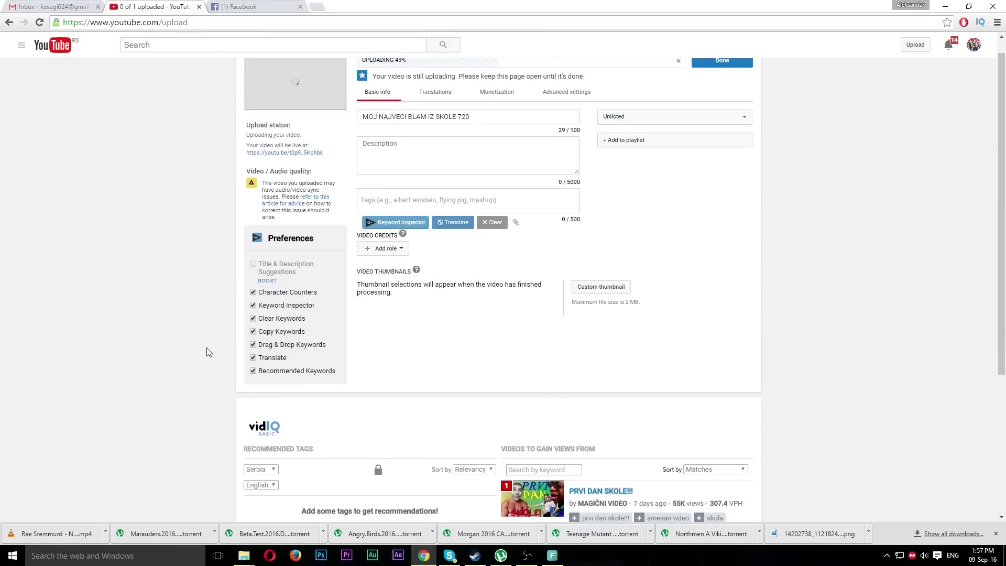
scroll(208, 352, "up", 1)
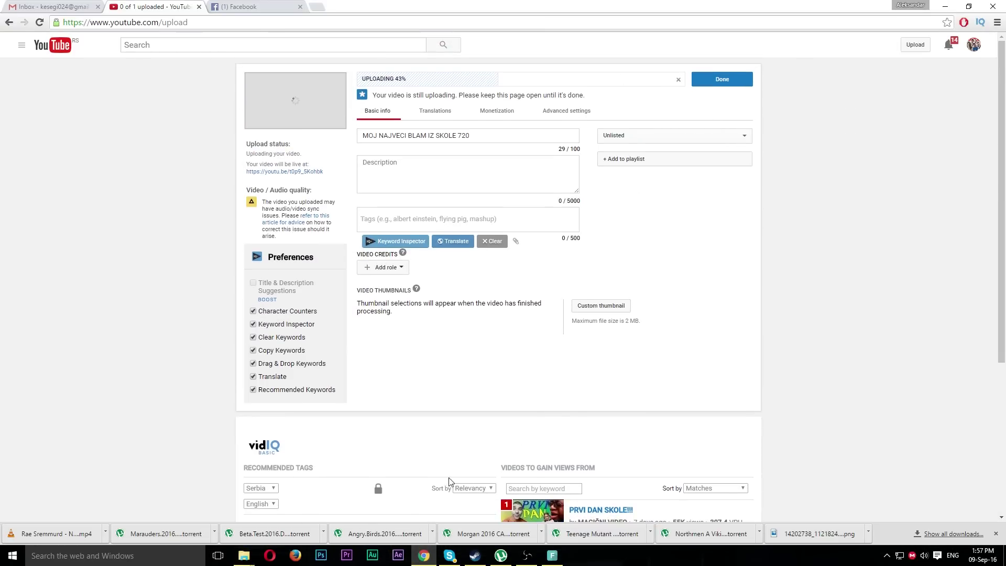
- Bring the Desktop folder back to the front and play Romanticna Akcija.mp4 full screen in VLC
mouse_move(244, 554)
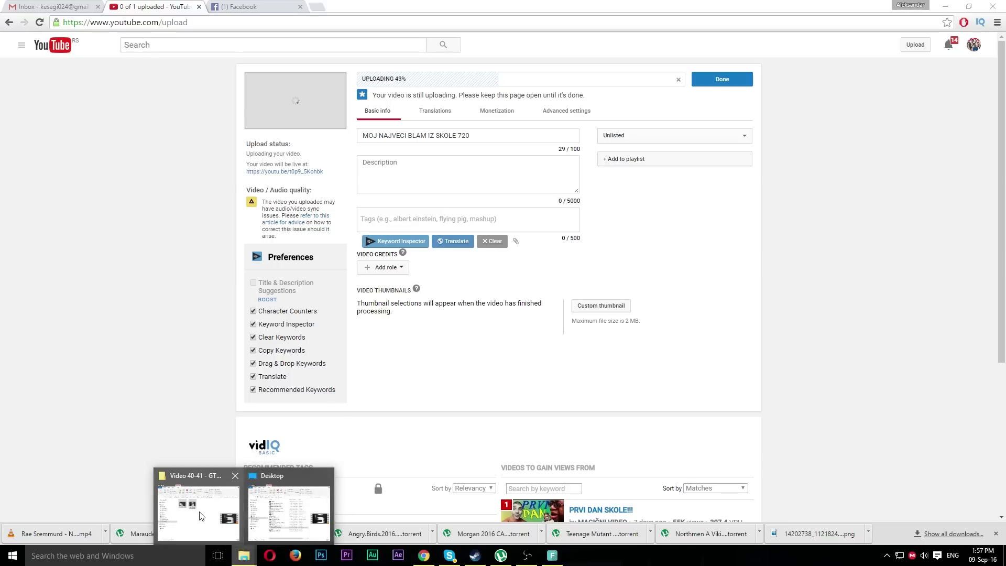
left_click(199, 516)
left_click(289, 514)
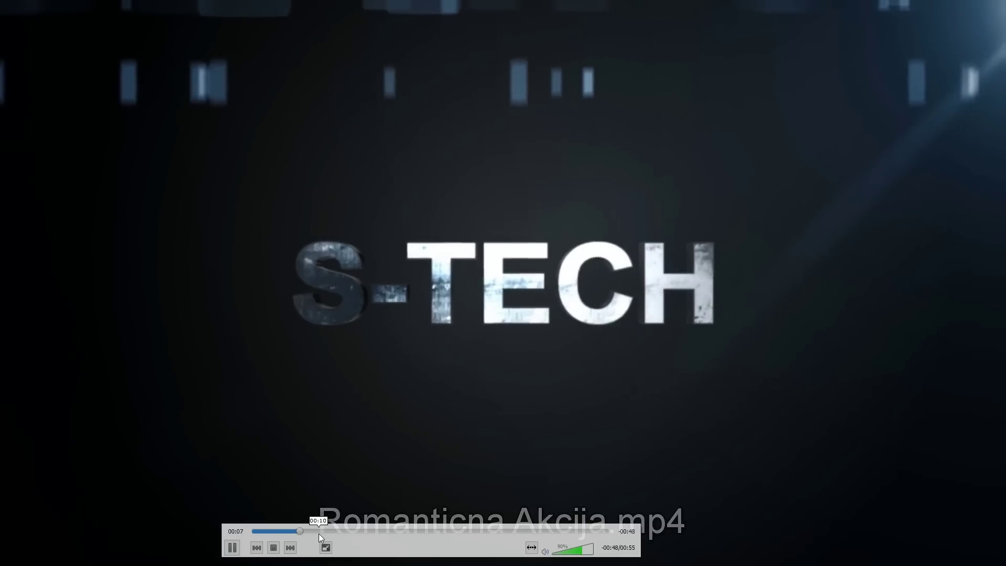
- Skip through the exported video to check the intro, love titles, filter effects and end credit, and close the player
left_click(319, 533)
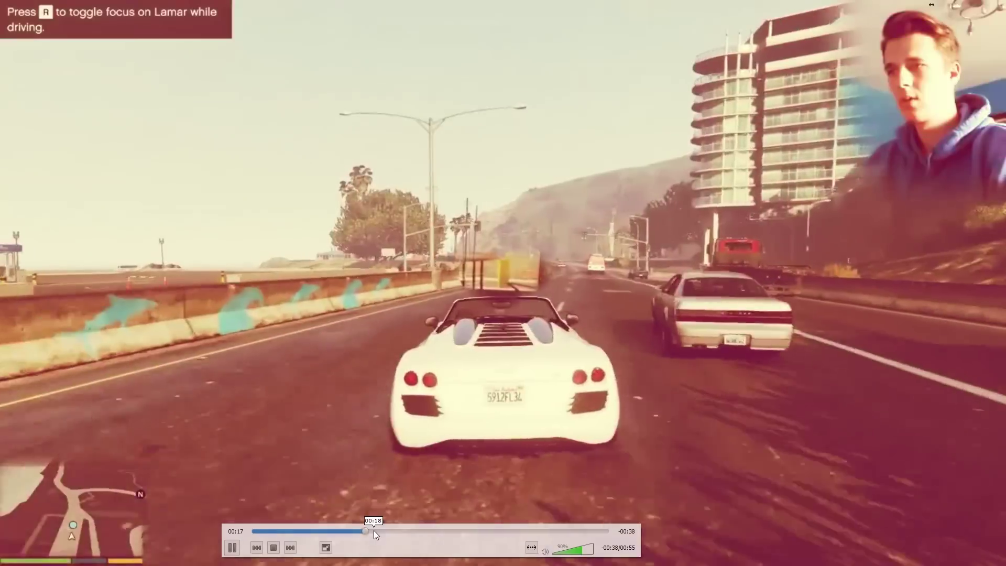
left_click(373, 530)
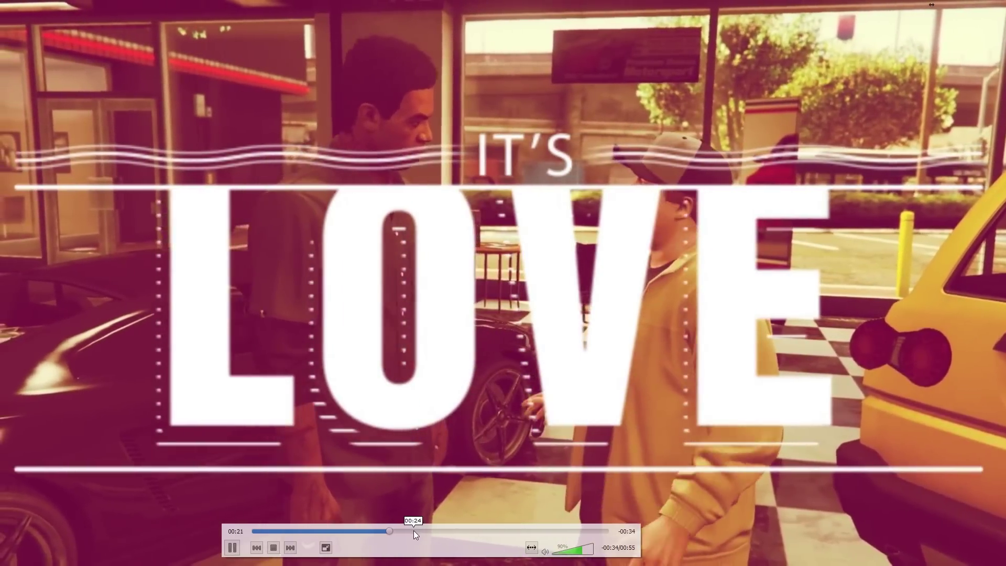
left_click(419, 531)
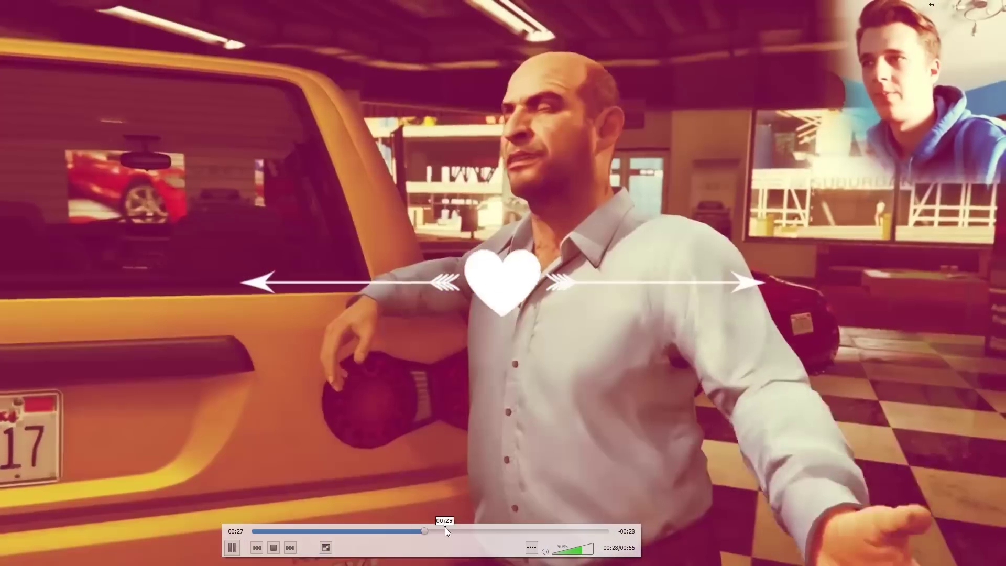
left_click(445, 529)
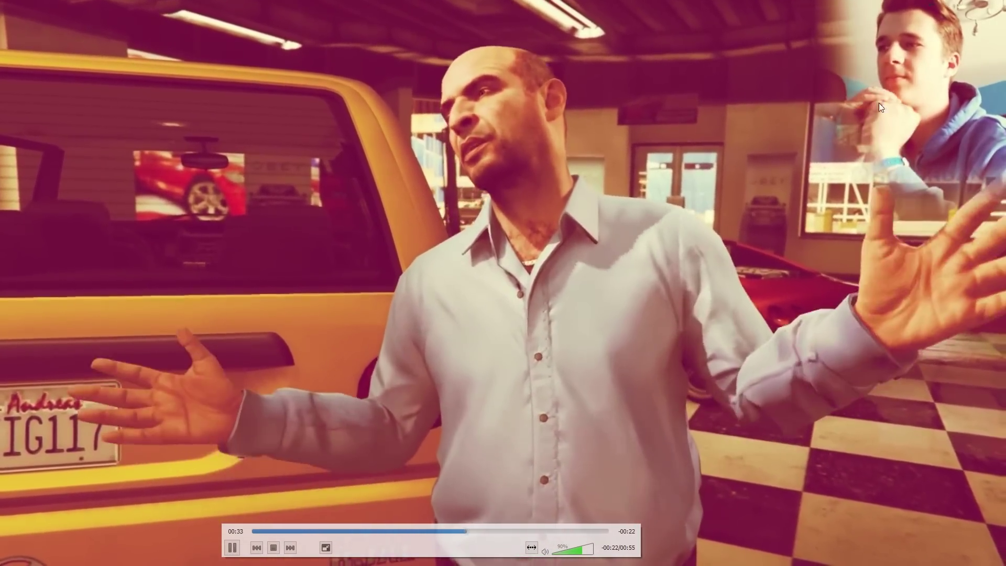
left_click(501, 532)
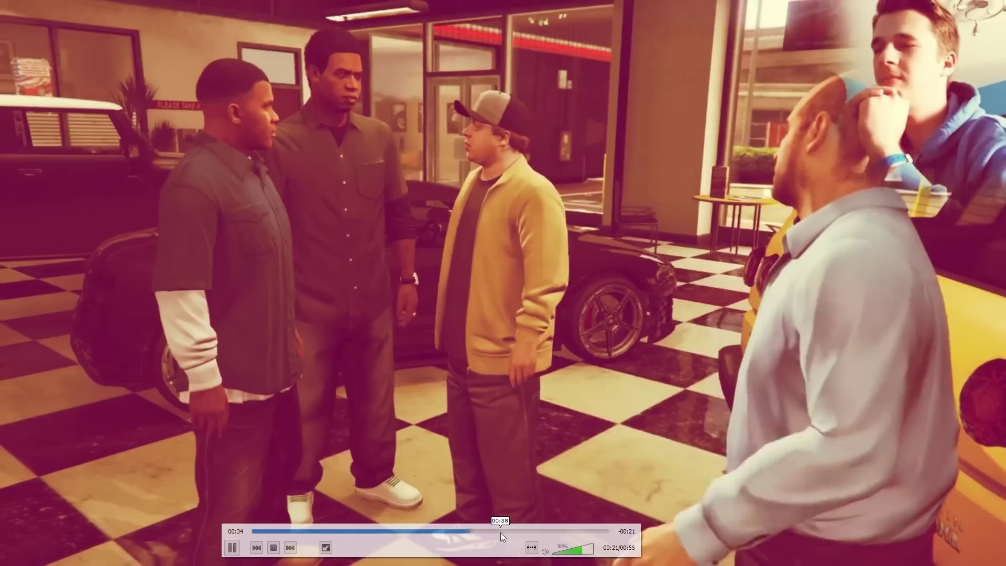
left_click(521, 528)
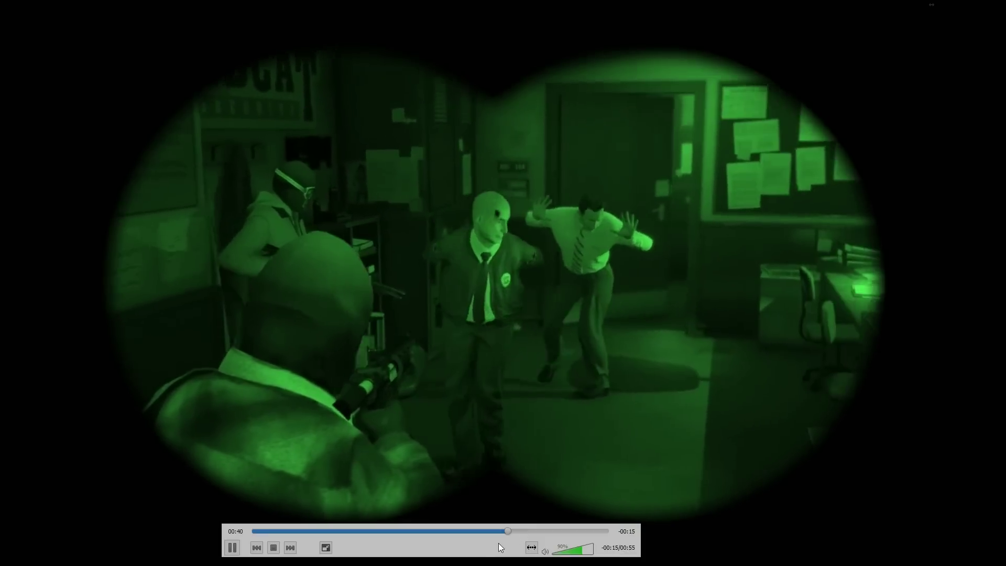
left_click(491, 532)
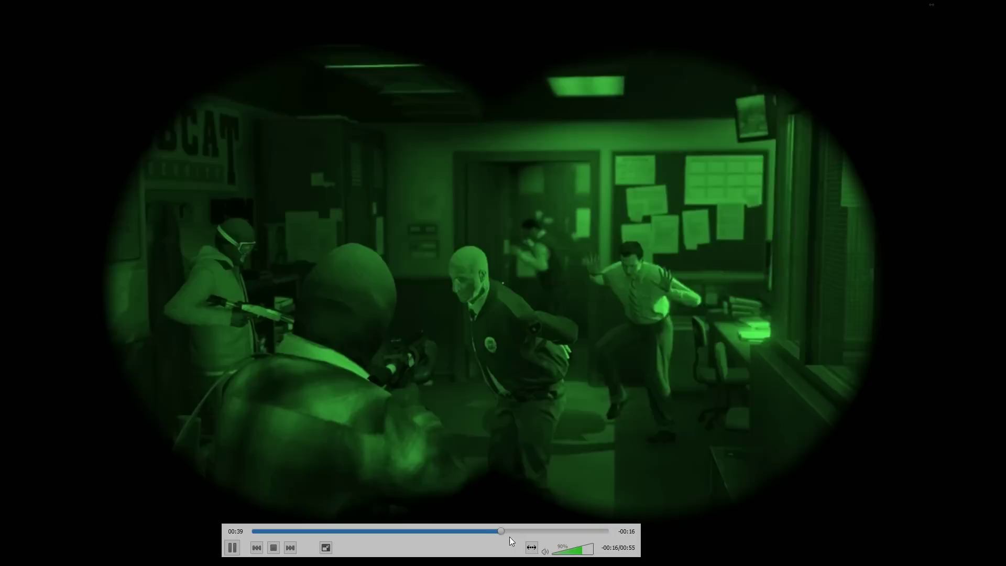
left_click(521, 530)
left_click_drag(532, 531, 565, 533)
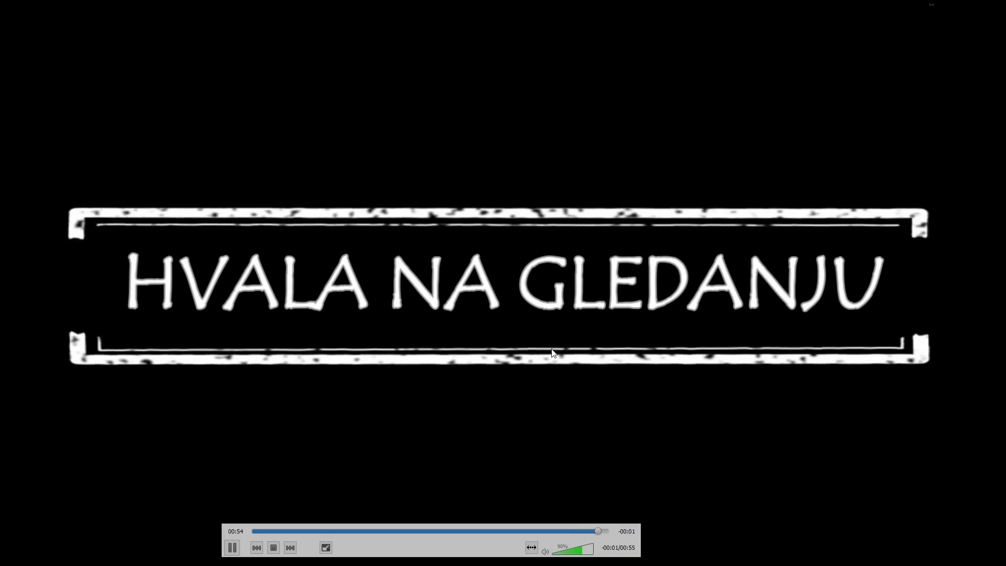
left_click(419, 530)
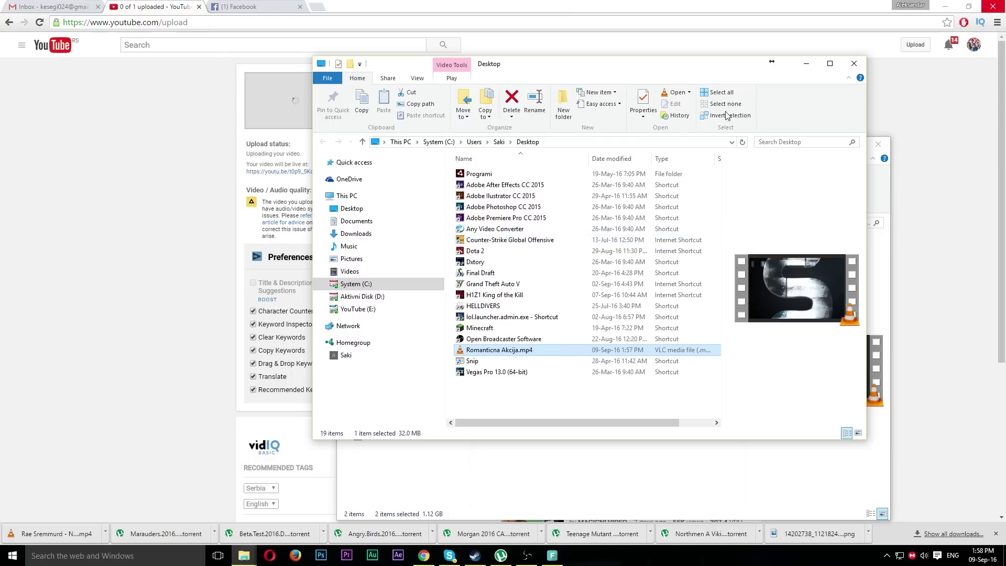
- Minimize both folder windows and the browser to return to Filmora's export settings
left_click(806, 63)
left_click(830, 144)
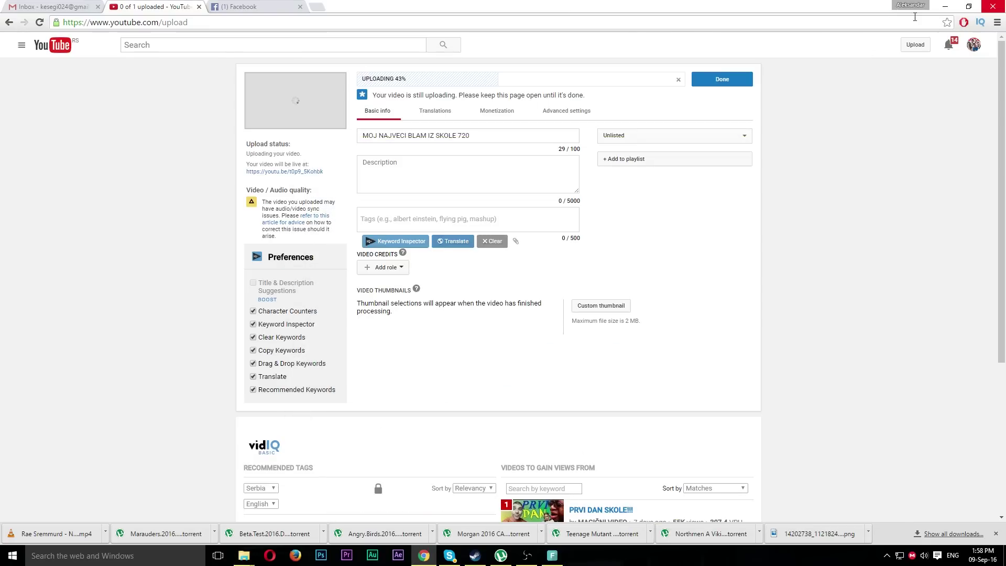
left_click(939, 7)
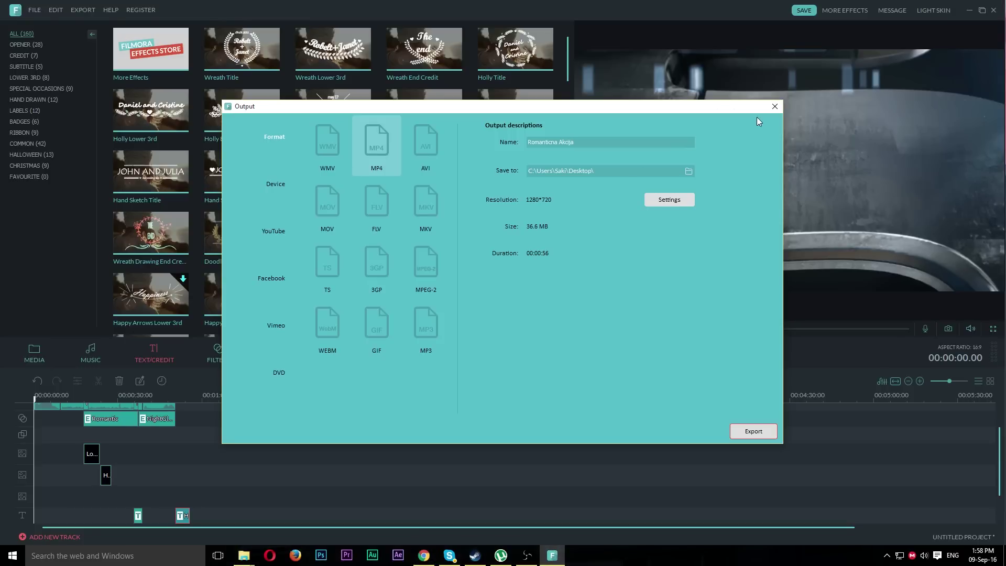
- Bring up the YouTube upload page and the Desktop folder with the exported video, and switch to Open Broadcaster Software
left_click(432, 560)
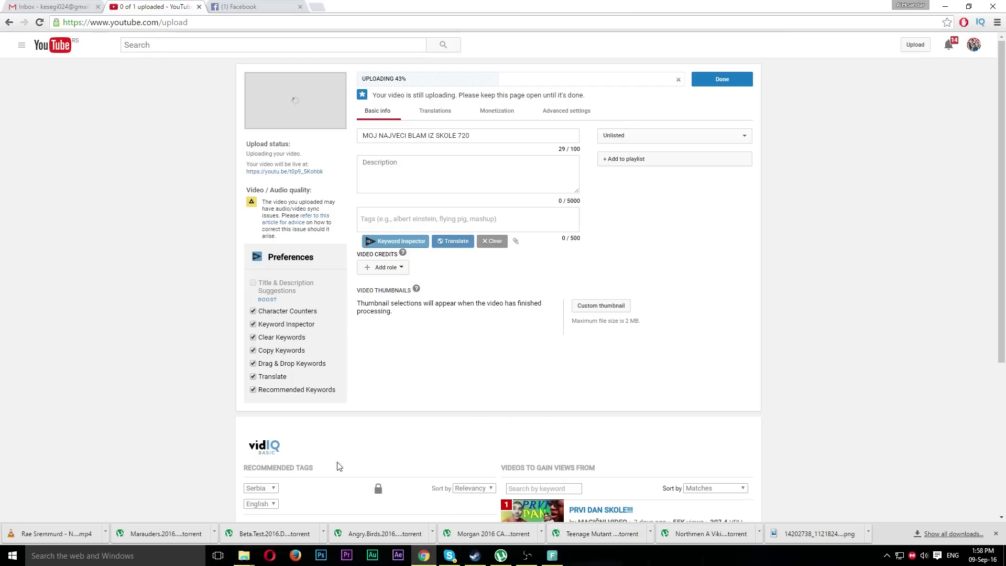
mouse_move(243, 555)
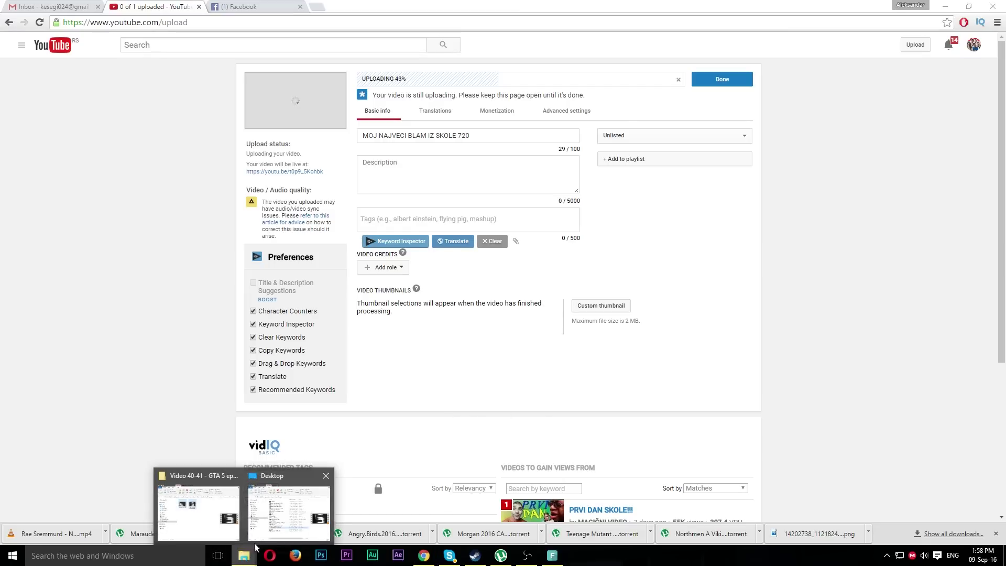
left_click(286, 523)
mouse_move(281, 508)
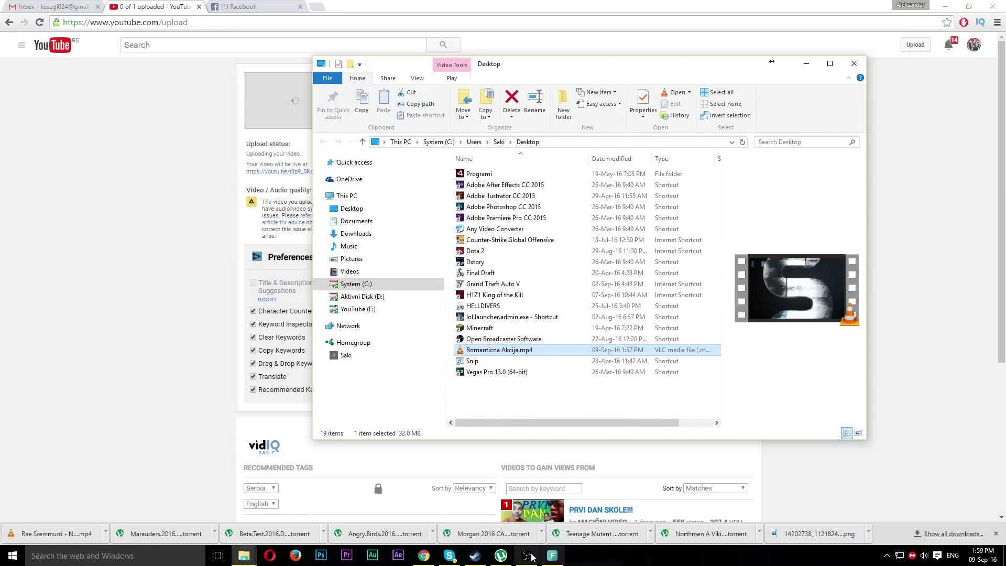
left_click(526, 555)
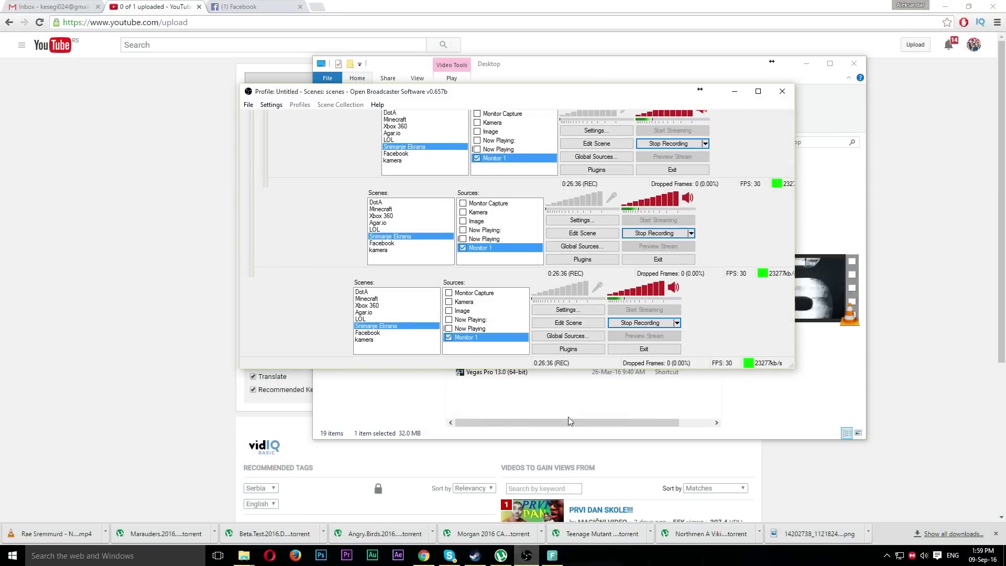